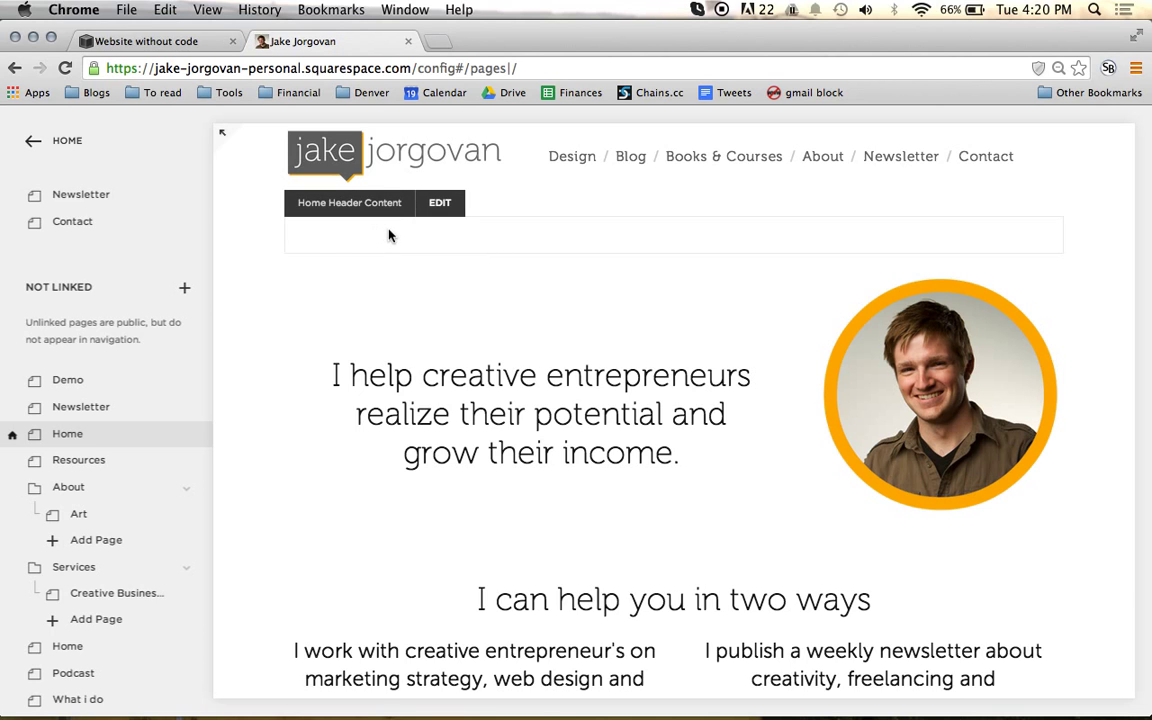
Preview the live site at full width and browse the Blog page
{"action": "scroll", "coordinate": [236, 285], "scroll_direction": "down", "scroll_amount": 3}
{"action": "scroll", "coordinate": [236, 284], "scroll_direction": "down", "scroll_amount": 3}
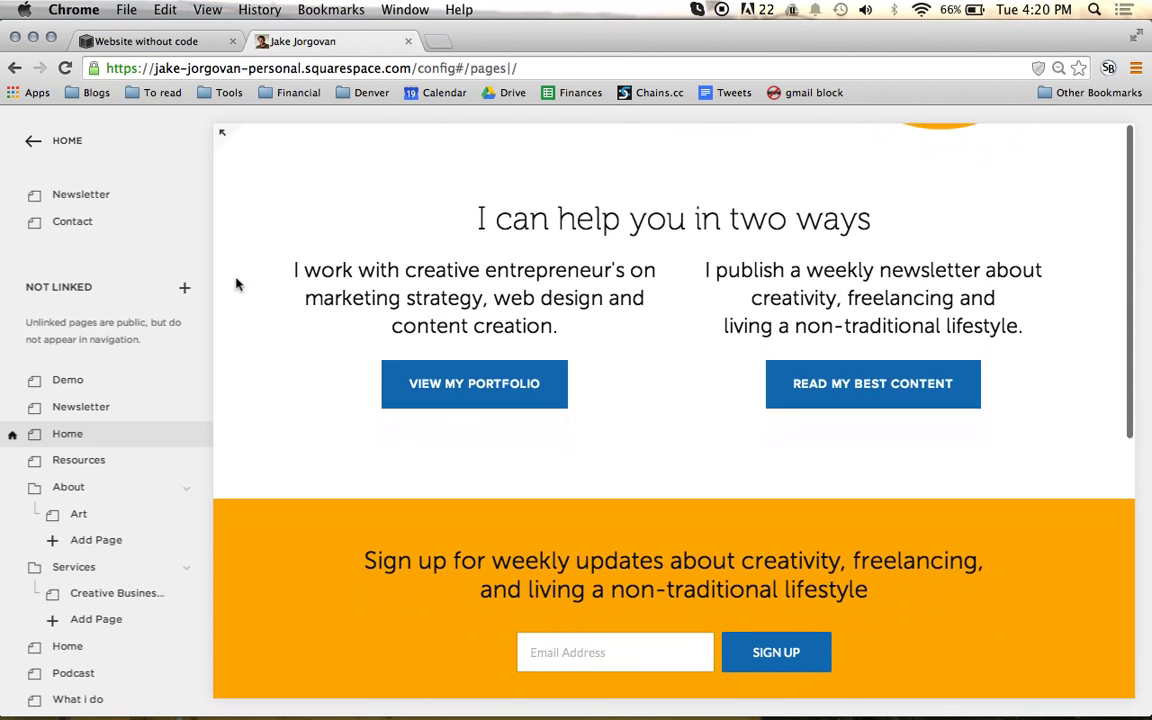
{"action": "scroll", "coordinate": [236, 284], "scroll_direction": "up", "scroll_amount": 5}
{"action": "left_click", "coordinate": [222, 136]}
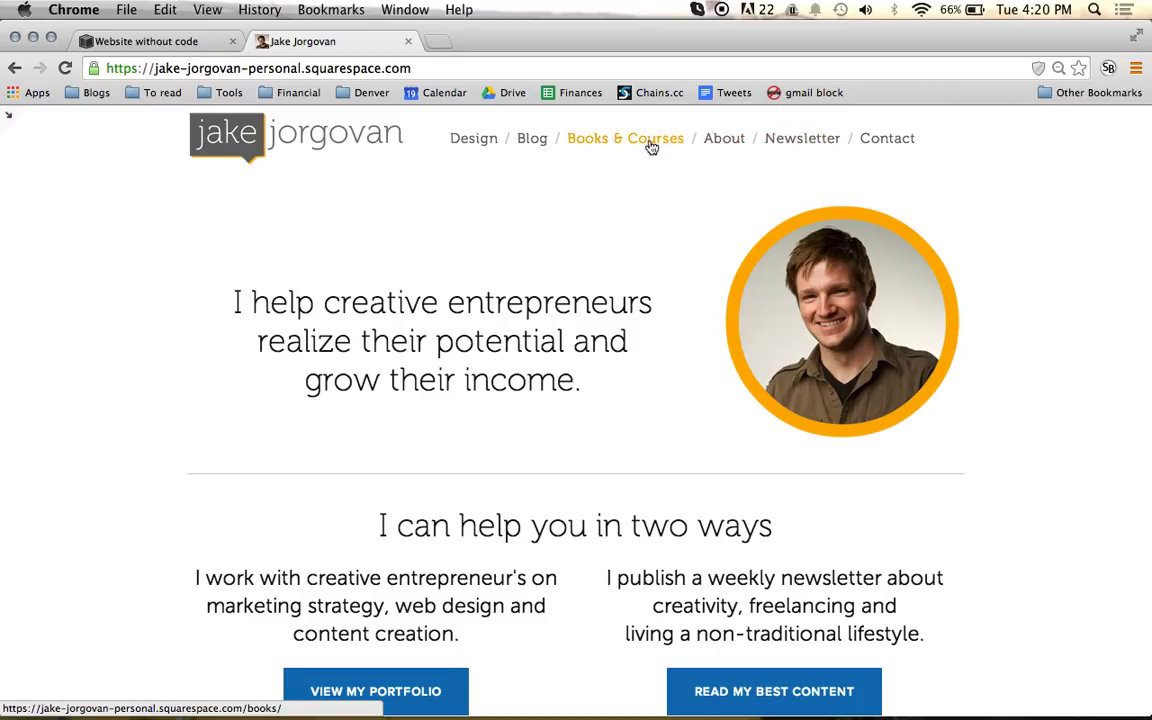
{"action": "left_click", "coordinate": [538, 146]}
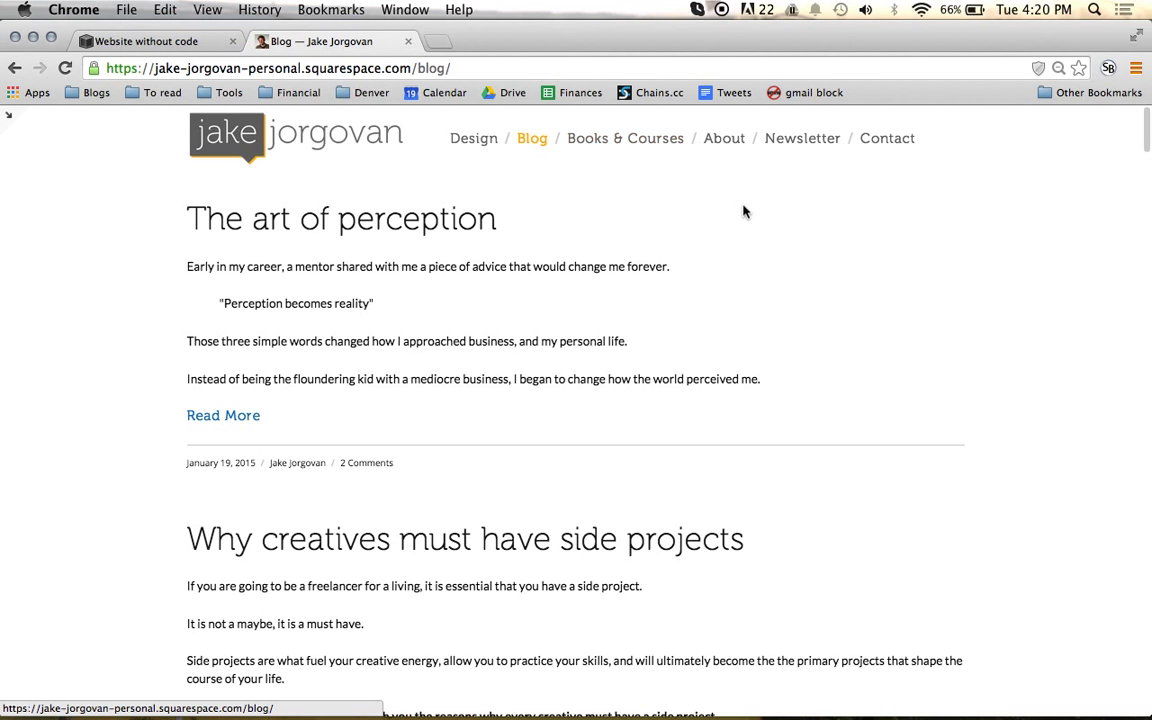
{"action": "scroll", "coordinate": [743, 211], "scroll_direction": "down", "scroll_amount": 10}
{"action": "scroll", "coordinate": [743, 211], "scroll_direction": "up", "scroll_amount": 10}
Look over the live Contact page, then return to the editor showing it
{"action": "left_click", "coordinate": [884, 145]}
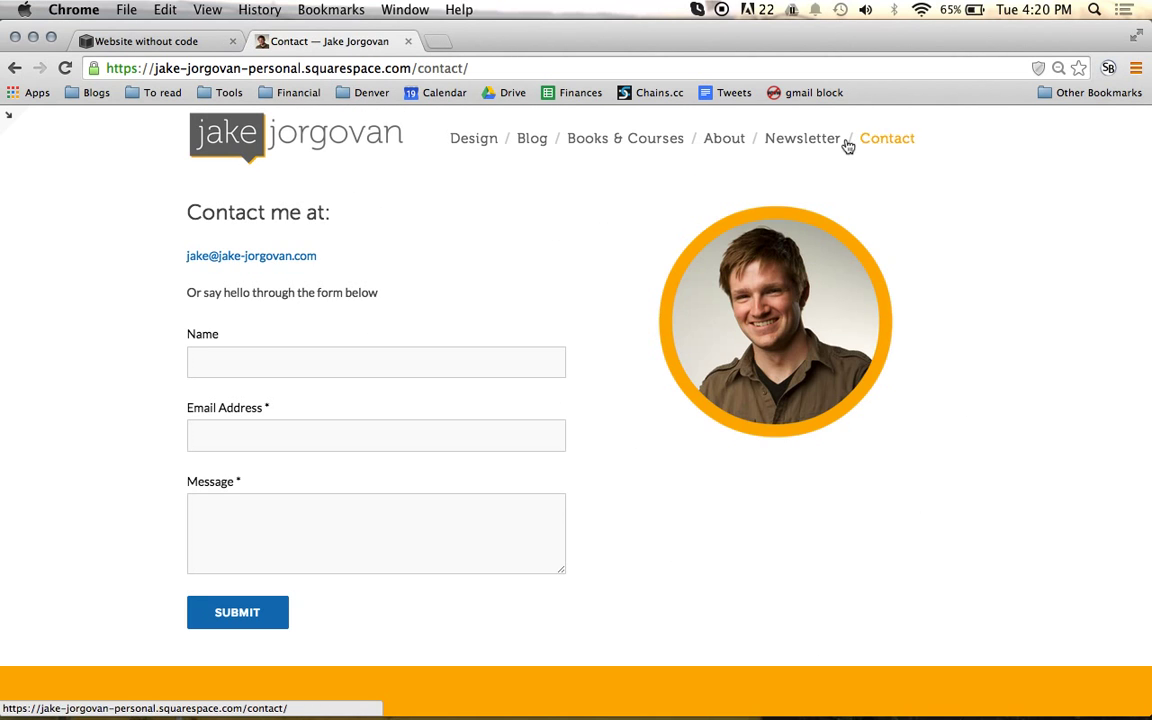
{"action": "scroll", "coordinate": [710, 199], "scroll_direction": "down", "scroll_amount": 3}
{"action": "scroll", "coordinate": [712, 198], "scroll_direction": "up", "scroll_amount": 3}
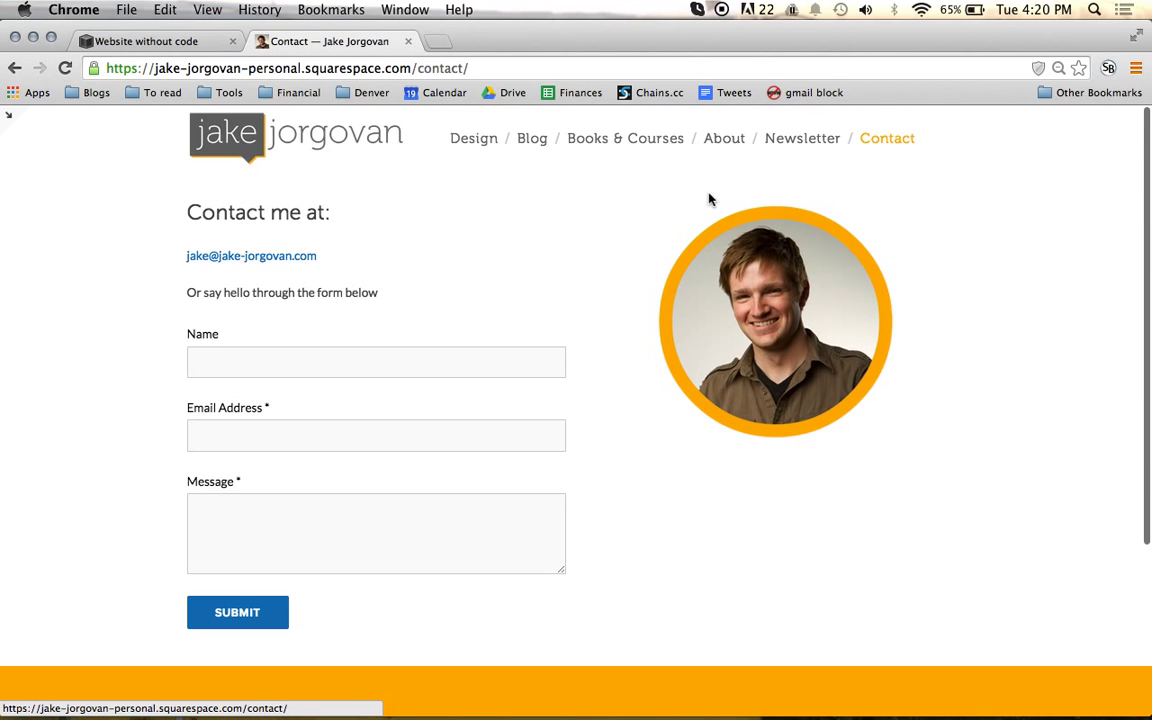
{"action": "left_click", "coordinate": [10, 117]}
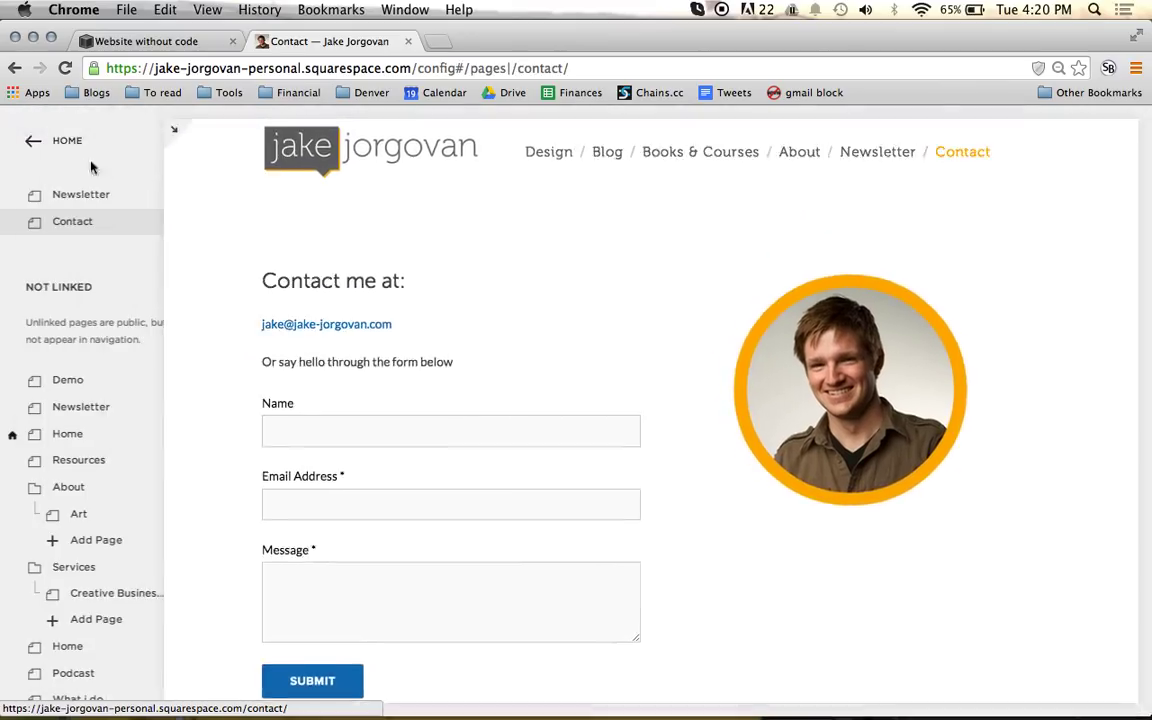
Open the unlinked Demo page from the Pages sidebar and start editing its empty content area
{"action": "left_click", "coordinate": [70, 381]}
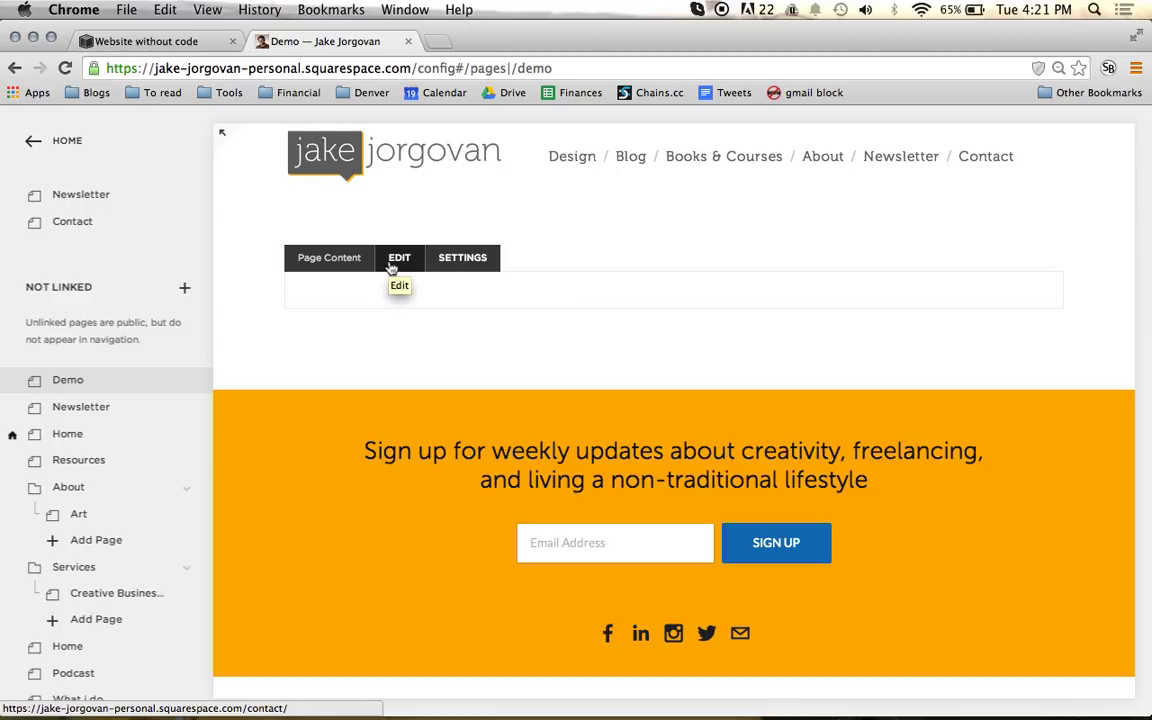
{"action": "left_click", "coordinate": [396, 261]}
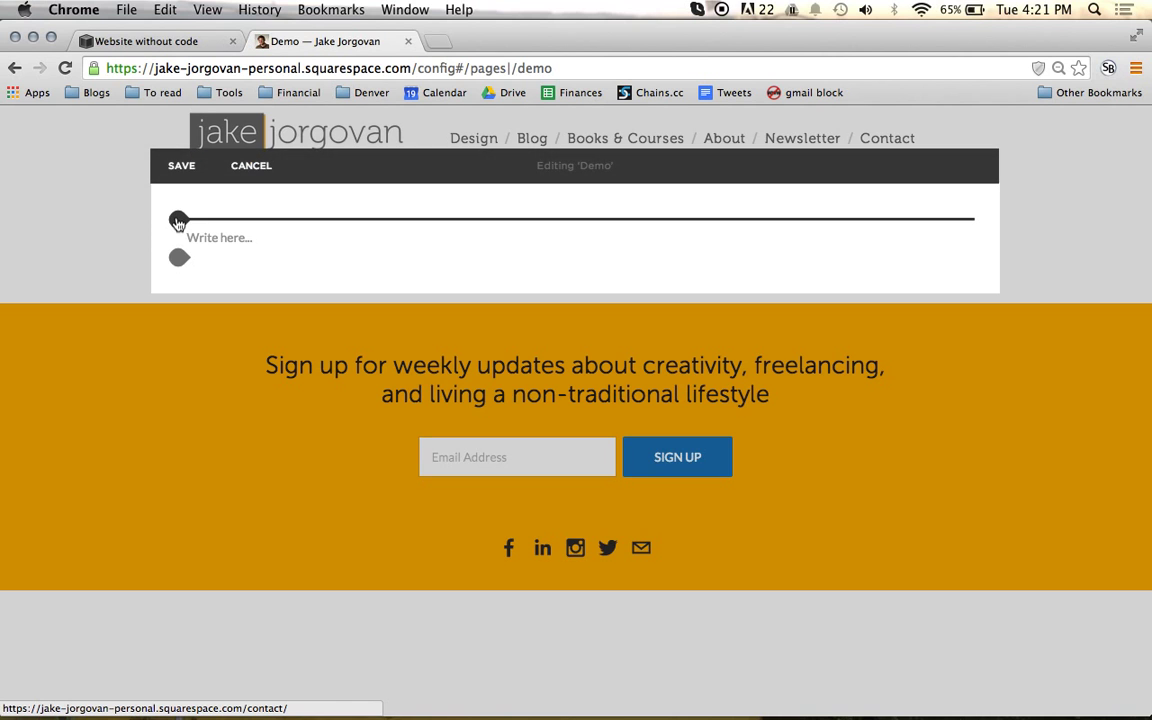
Insert a Summary block from Filters & Lists and feature the Blog collection in it
{"action": "left_click", "coordinate": [178, 220]}
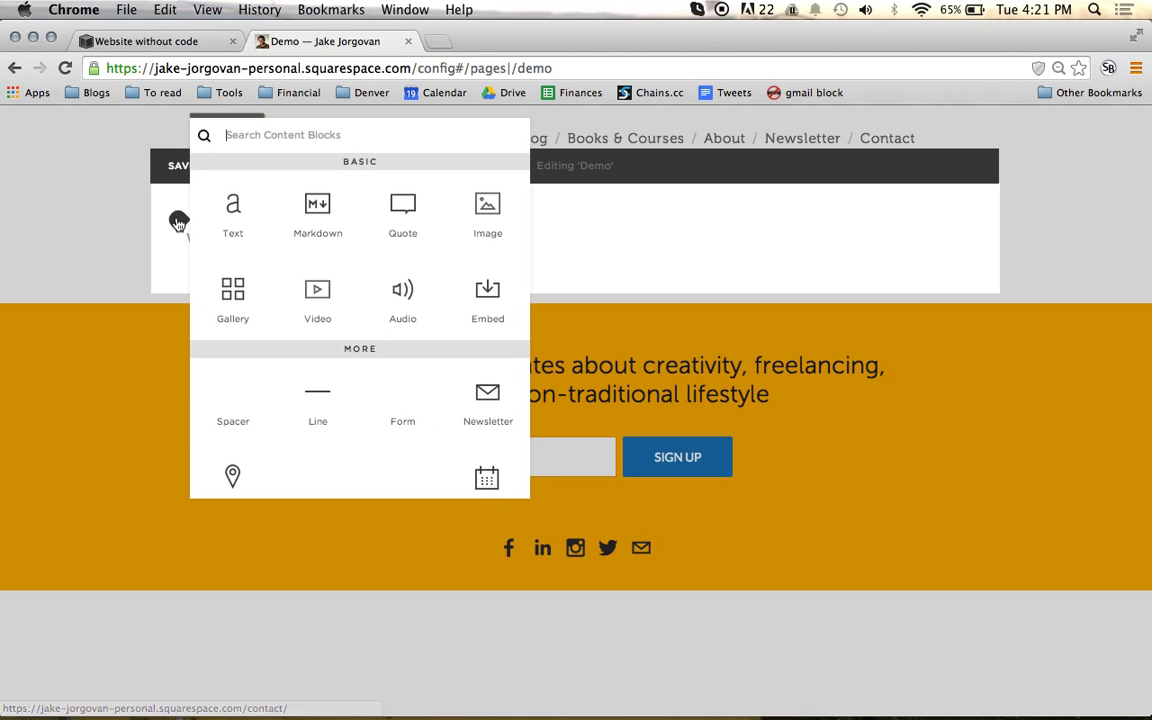
{"action": "scroll", "coordinate": [363, 257], "scroll_direction": "down", "scroll_amount": 5}
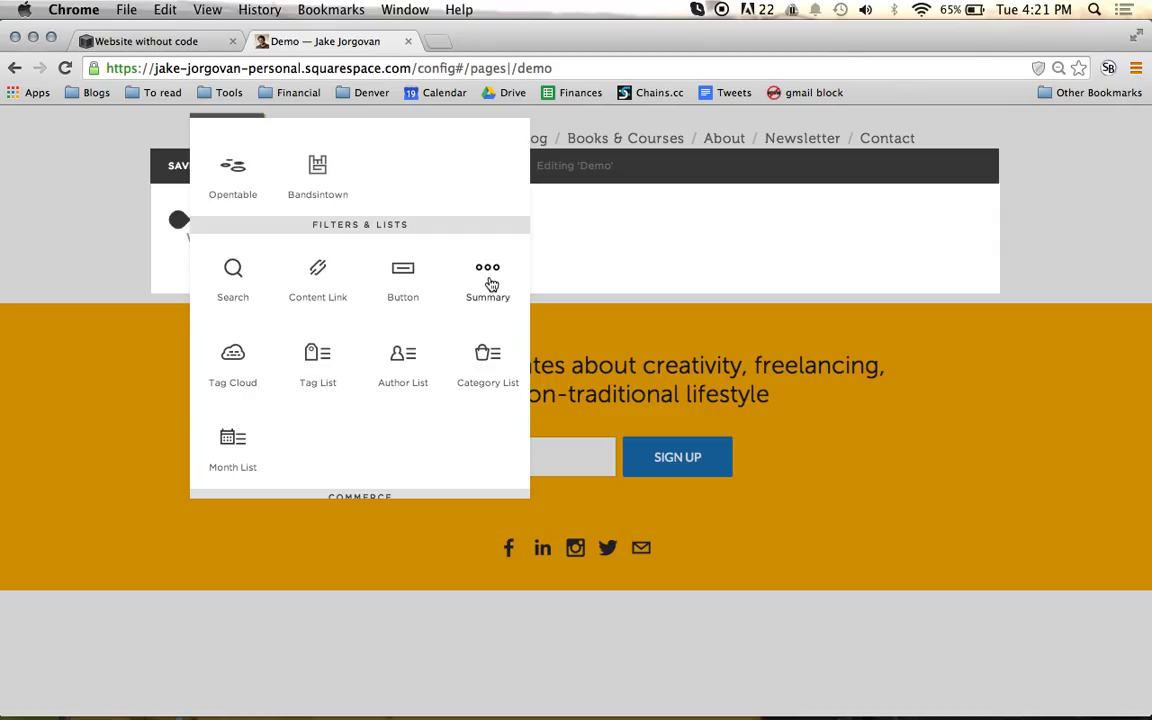
{"action": "left_click", "coordinate": [488, 276]}
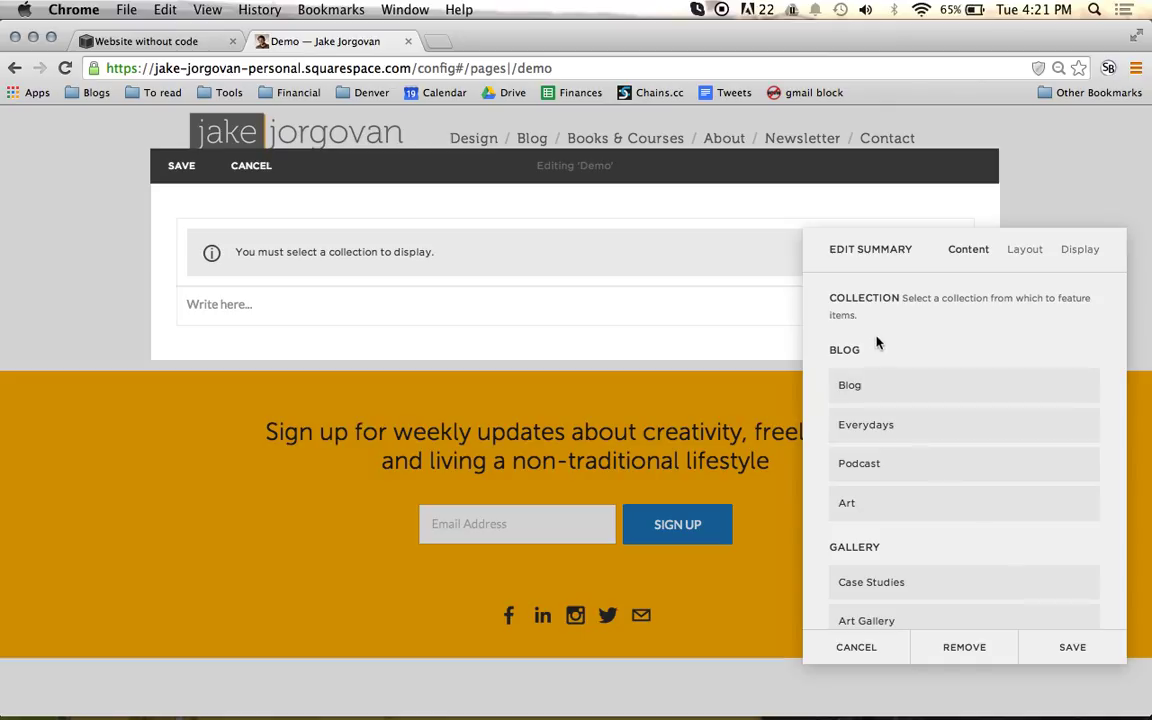
{"action": "left_click", "coordinate": [906, 385]}
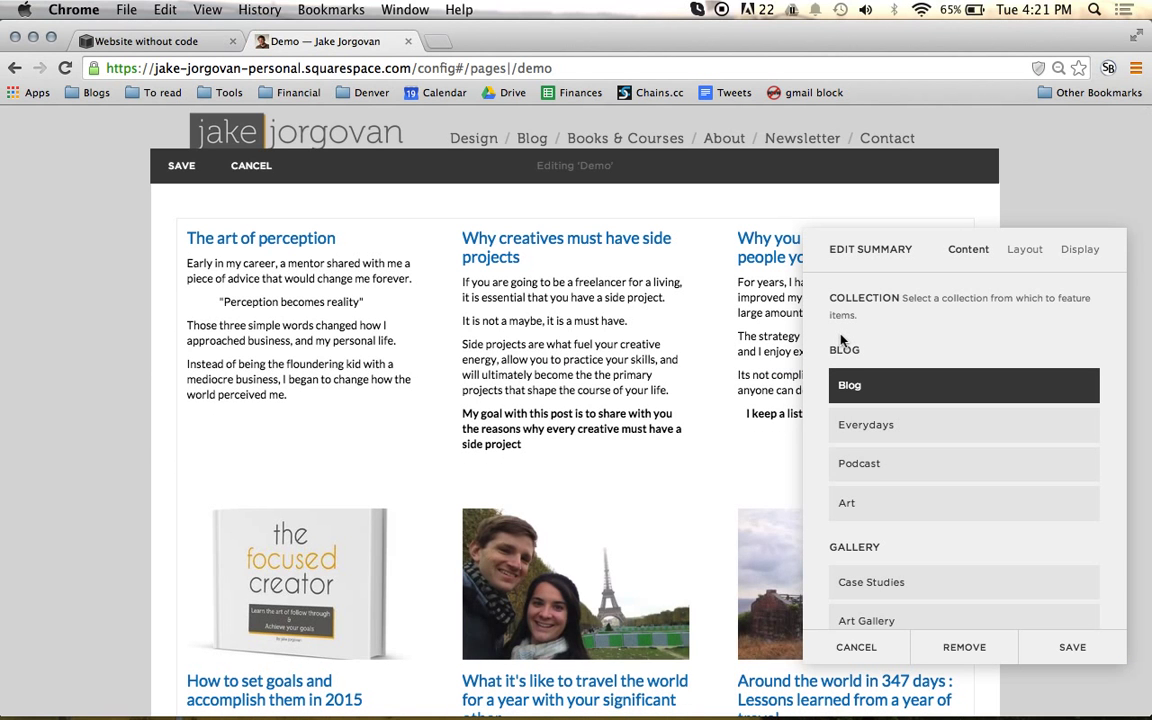
Try the Art Gallery collection as the Summary block's source
{"action": "scroll", "coordinate": [693, 302], "scroll_direction": "down", "scroll_amount": 5}
{"action": "scroll", "coordinate": [693, 302], "scroll_direction": "down", "scroll_amount": 12}
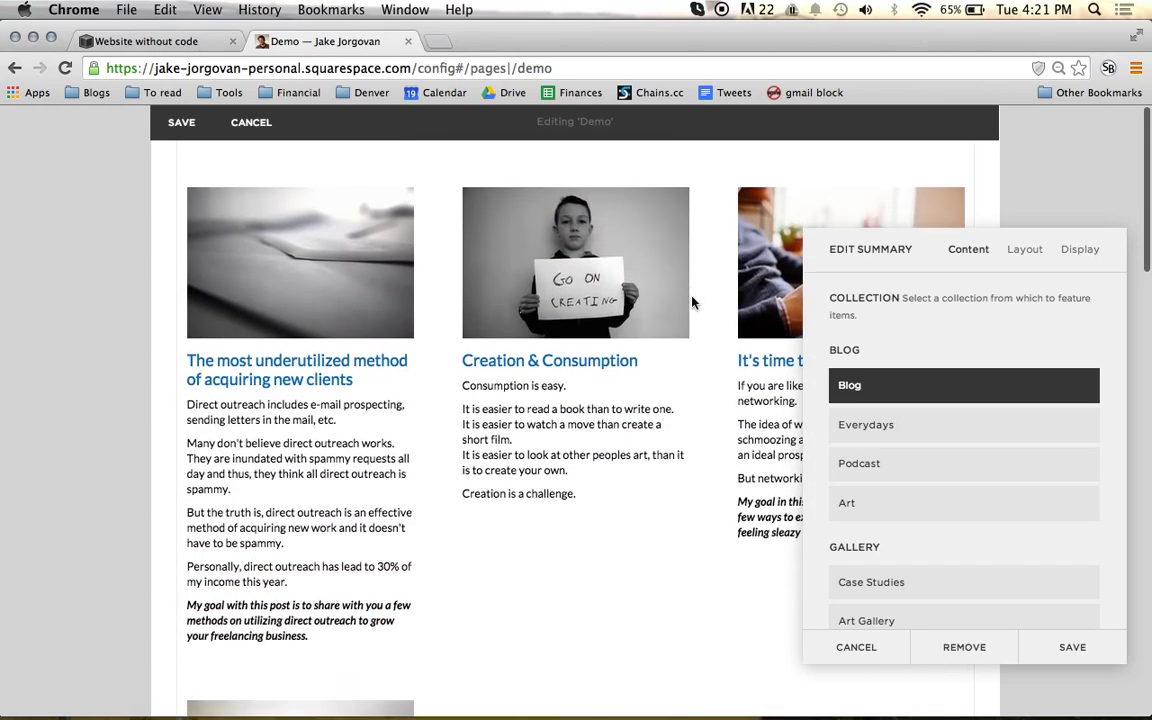
{"action": "scroll", "coordinate": [693, 302], "scroll_direction": "up", "scroll_amount": 10}
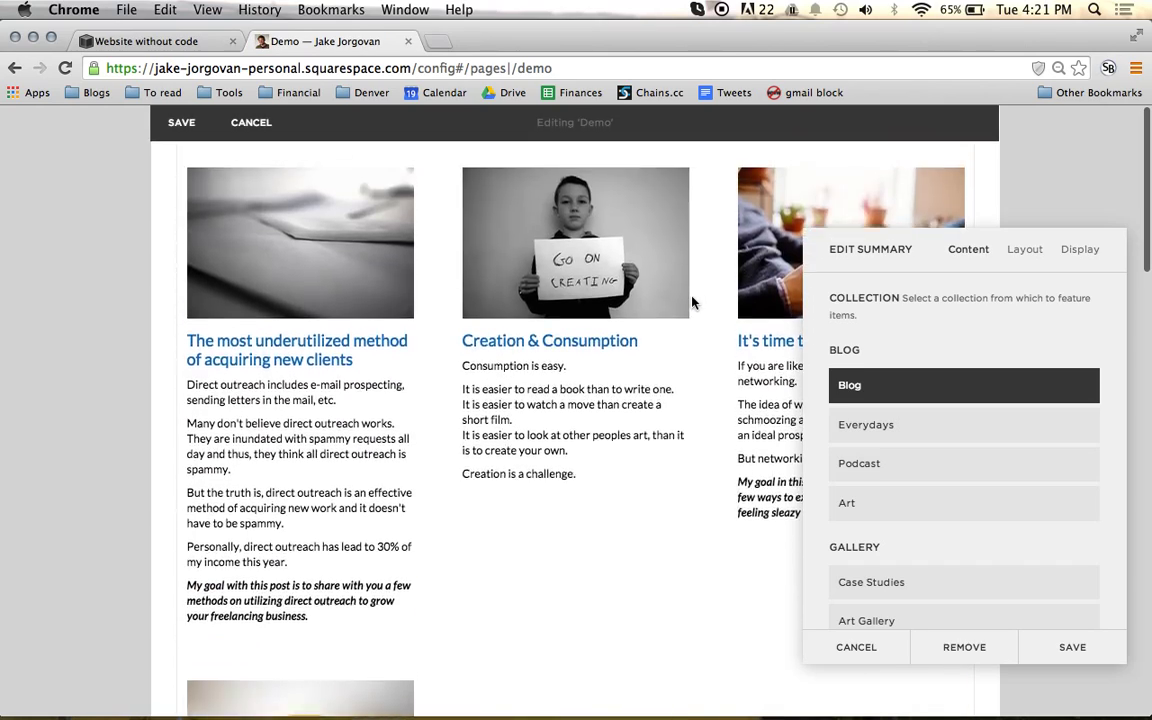
{"action": "scroll", "coordinate": [693, 302], "scroll_direction": "up", "scroll_amount": 5}
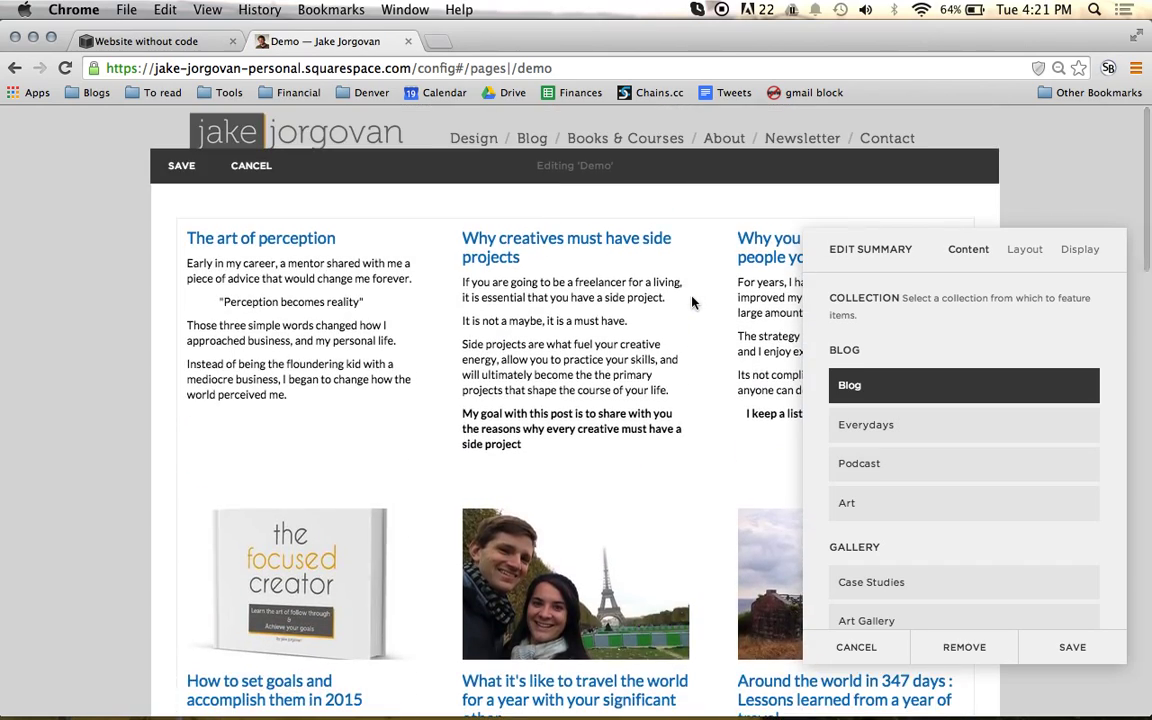
{"action": "scroll", "coordinate": [817, 322], "scroll_direction": "down", "scroll_amount": 5}
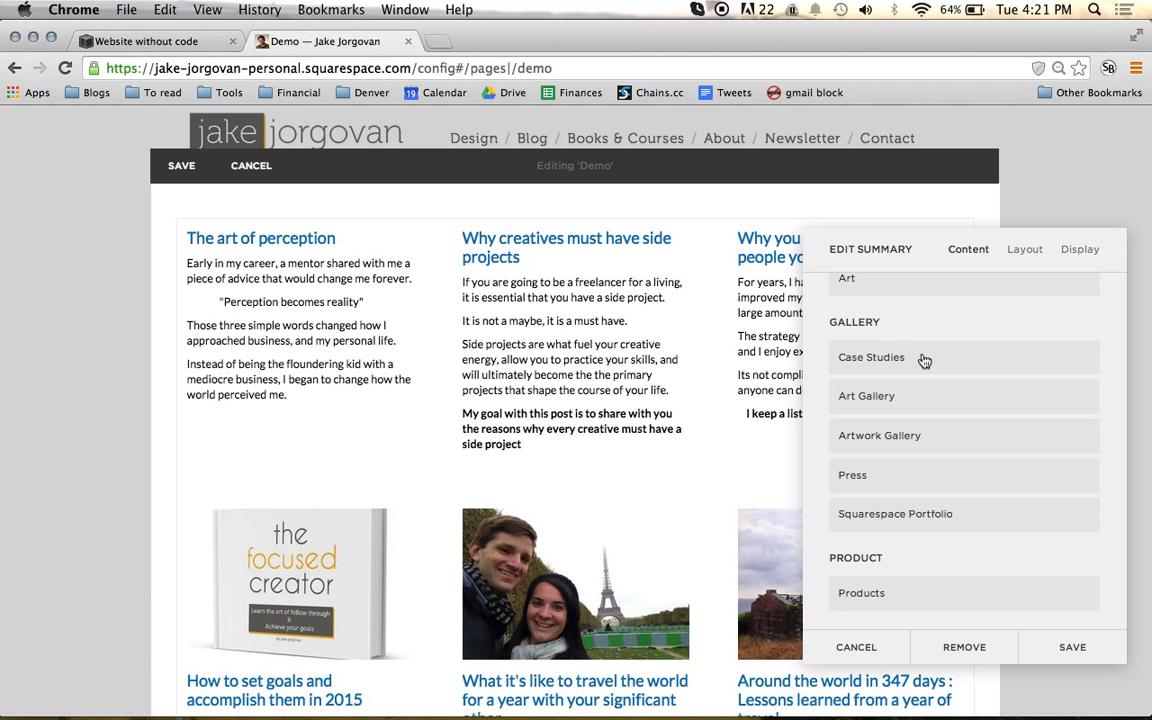
{"action": "left_click", "coordinate": [900, 405]}
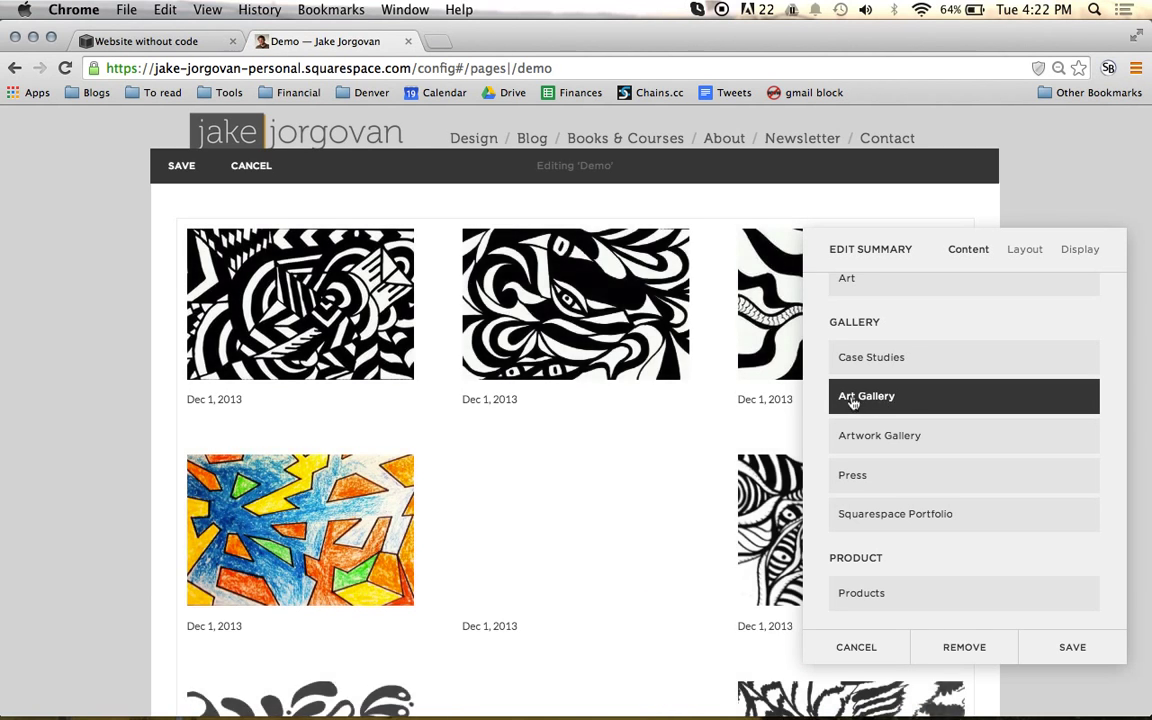
Switch the Summary block back to the Blog collection
{"action": "scroll", "coordinate": [822, 404], "scroll_direction": "up", "scroll_amount": 5}
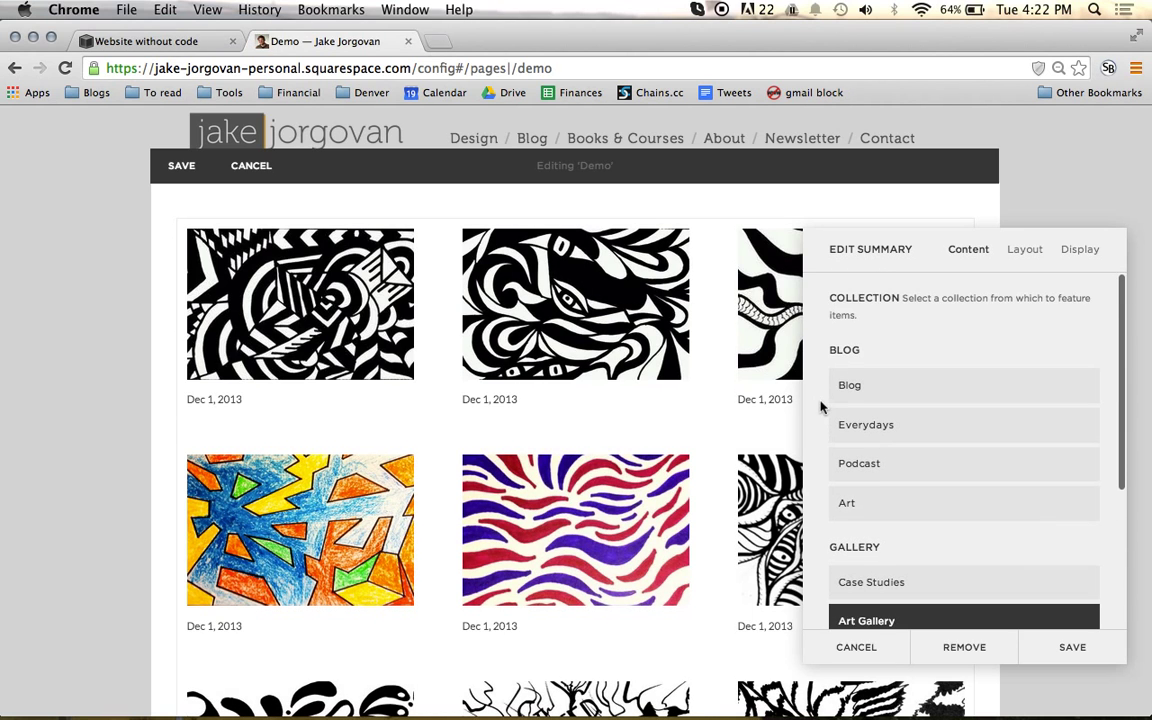
{"action": "left_click", "coordinate": [873, 389]}
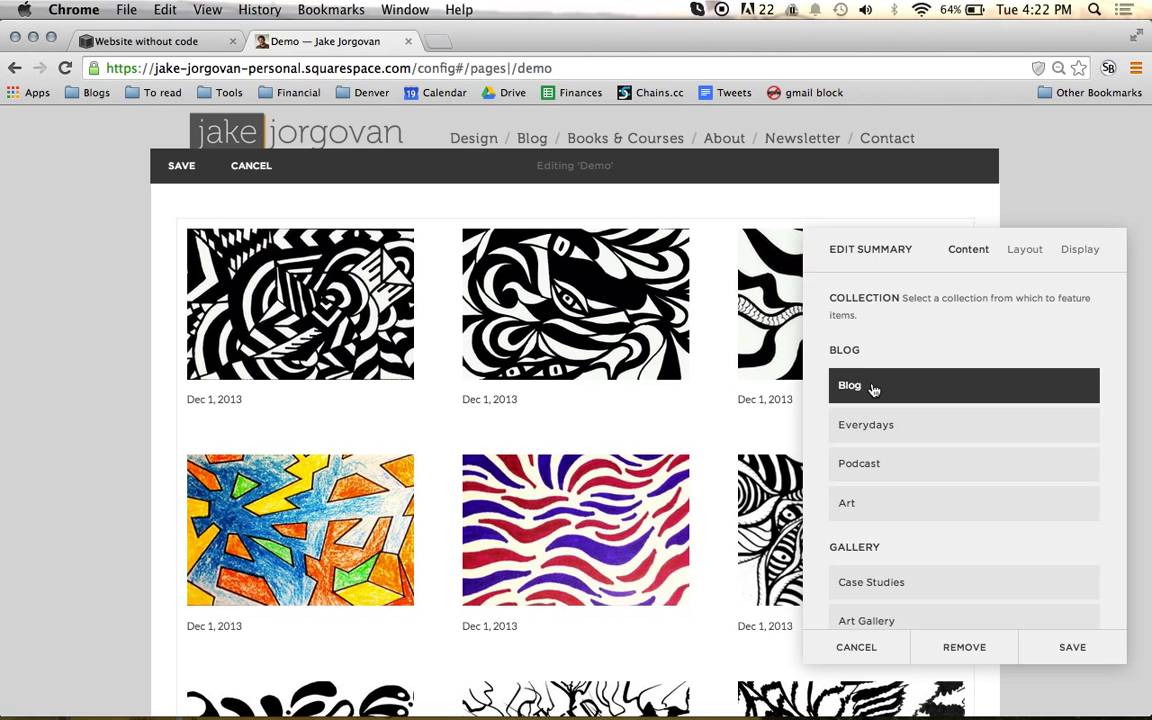
{"action": "scroll", "coordinate": [826, 372], "scroll_direction": "down", "scroll_amount": 5}
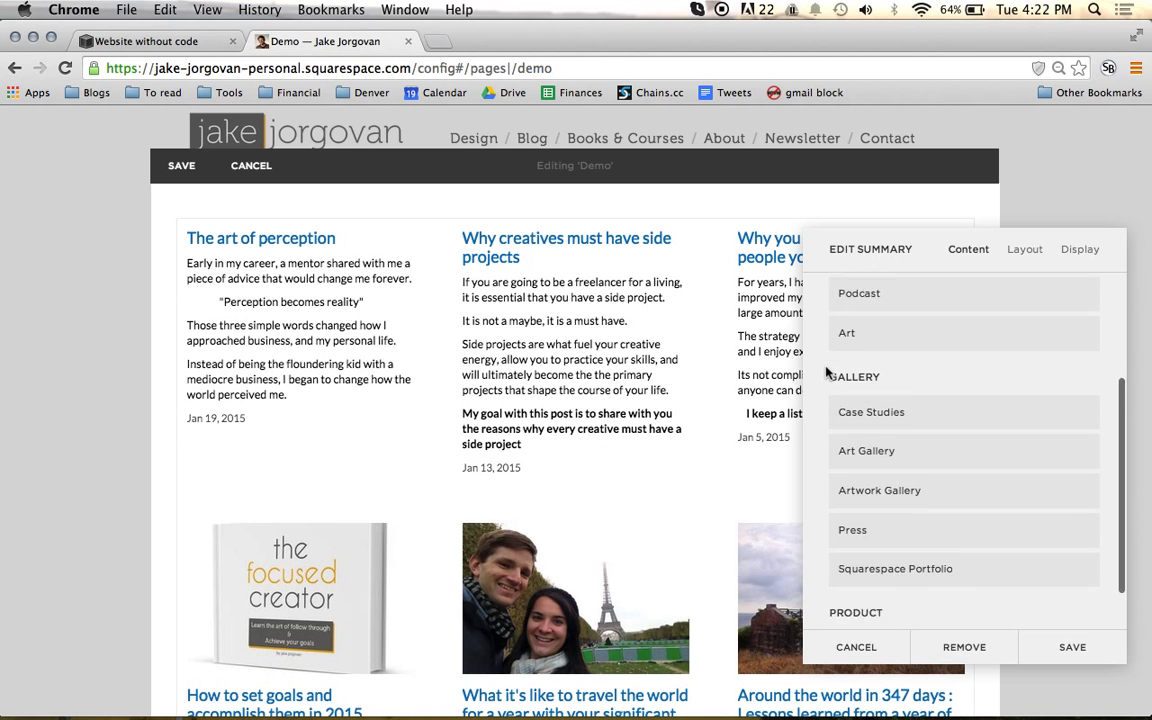
{"action": "scroll", "coordinate": [826, 372], "scroll_direction": "up", "scroll_amount": 5}
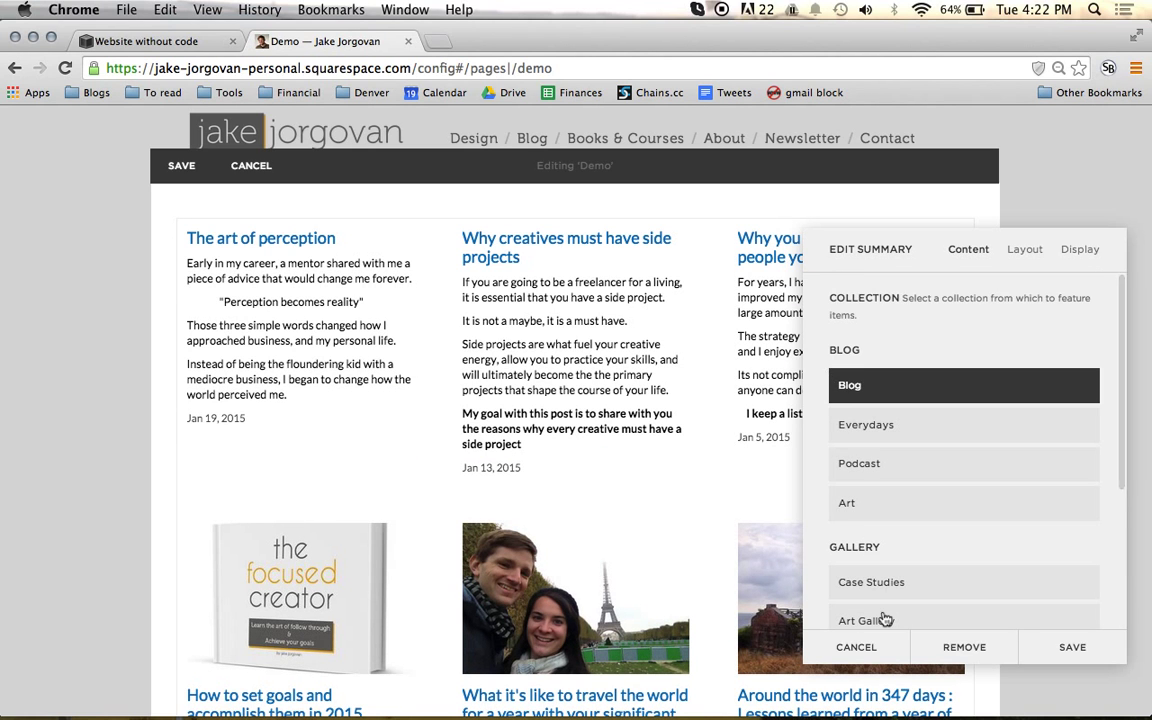
{"action": "scroll", "coordinate": [899, 490], "scroll_direction": "down", "scroll_amount": 5}
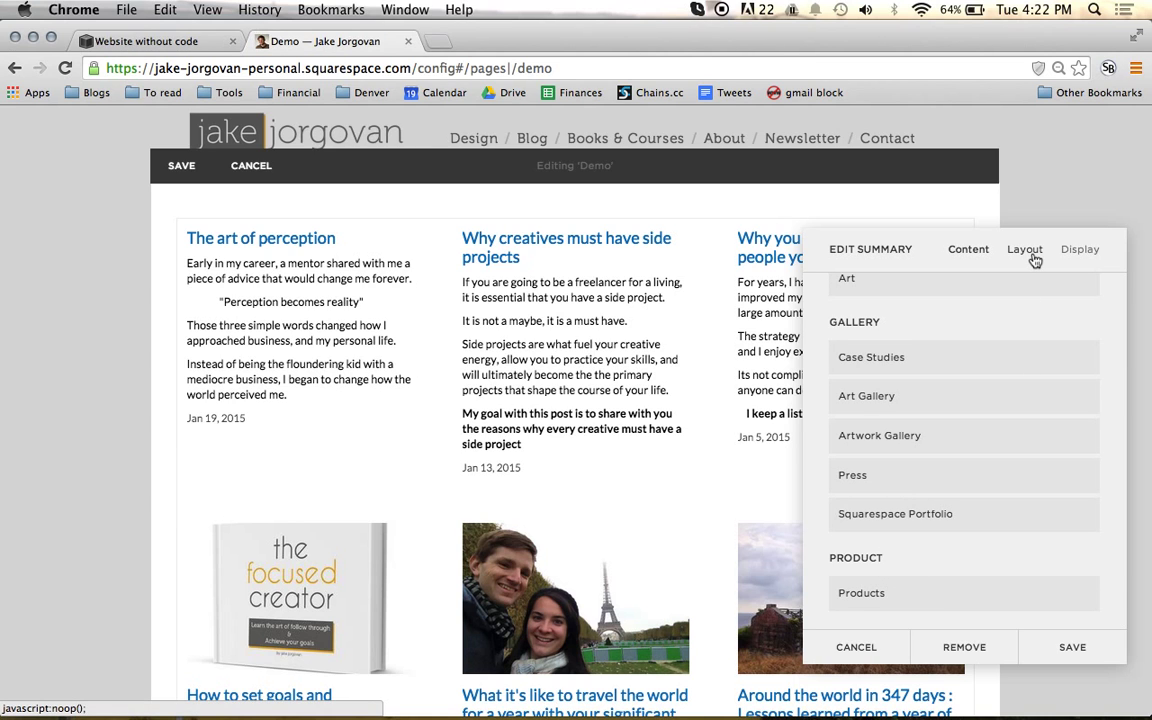
{"action": "scroll", "coordinate": [848, 362], "scroll_direction": "up", "scroll_amount": 5}
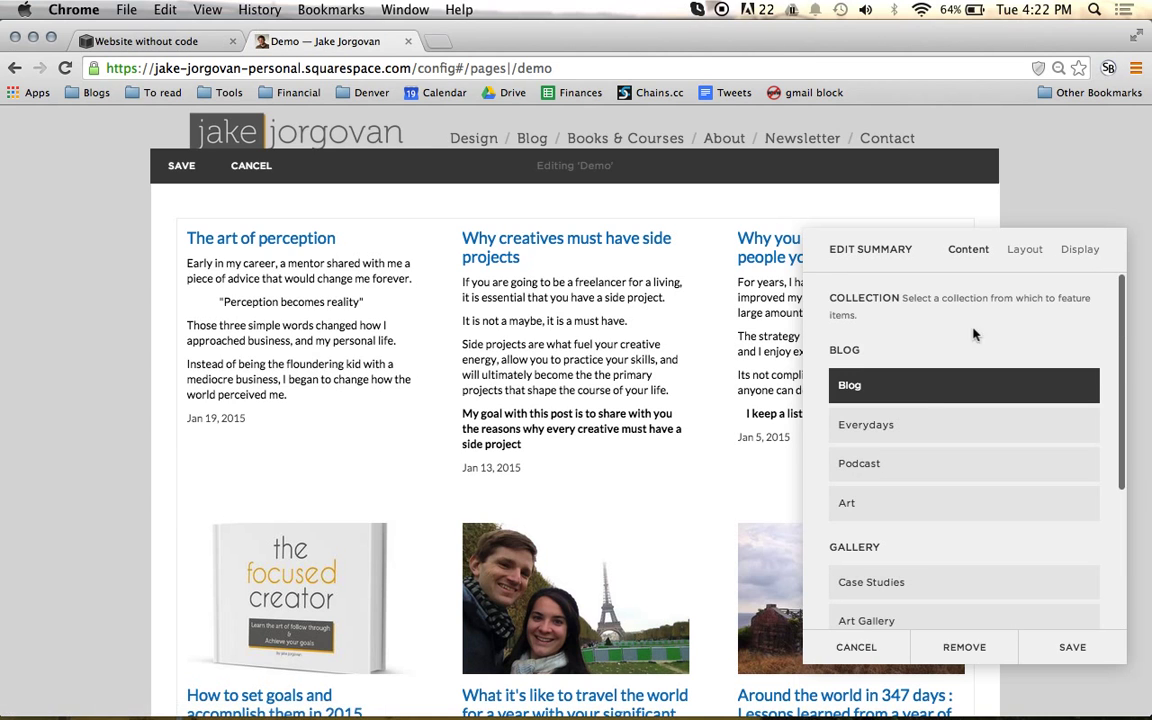
{"action": "left_click", "coordinate": [1040, 255]}
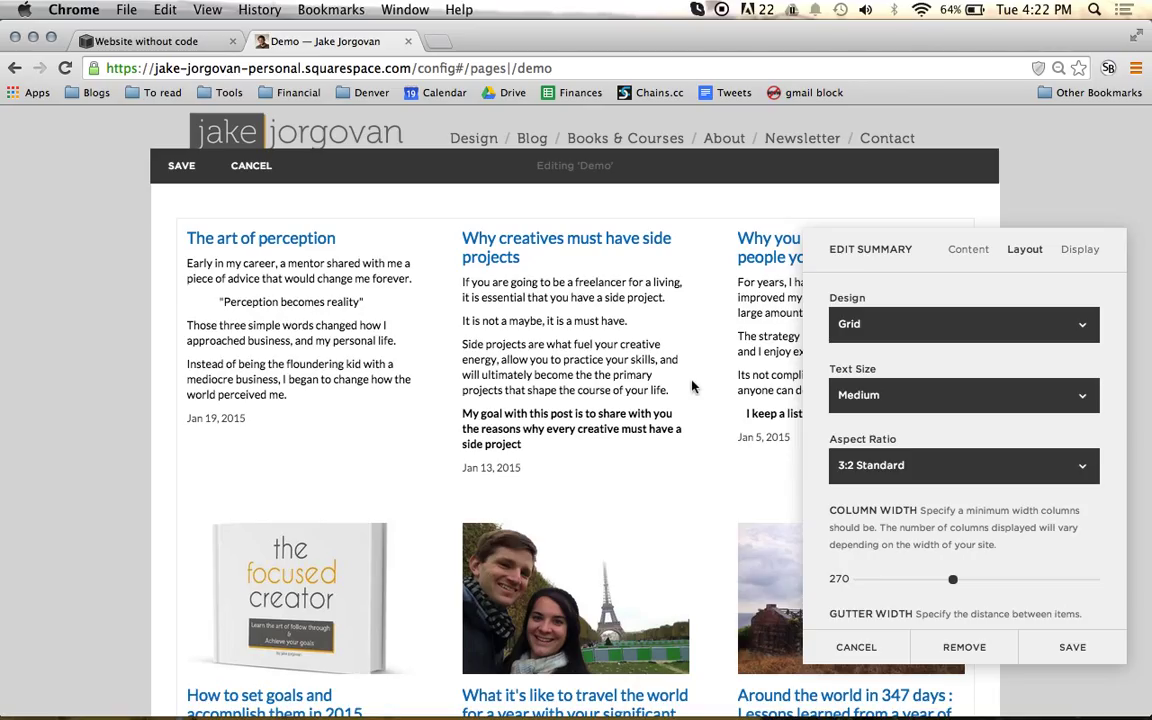
{"action": "left_click", "coordinate": [924, 326]}
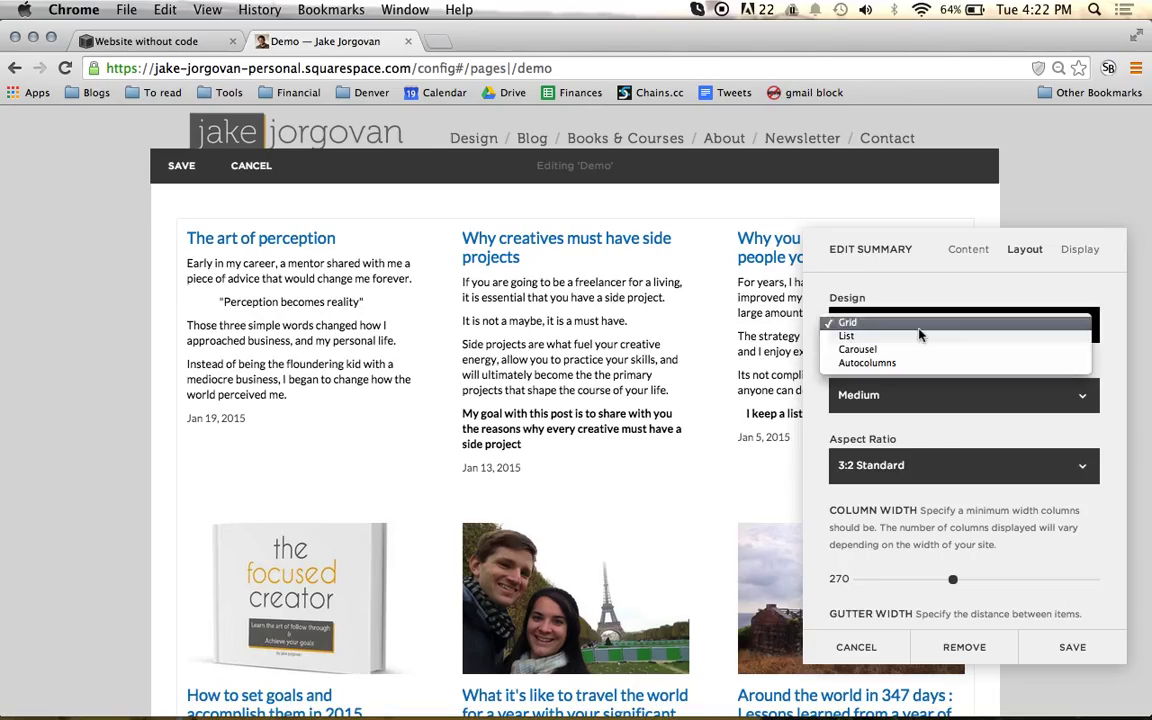
{"action": "left_click", "coordinate": [907, 344]}
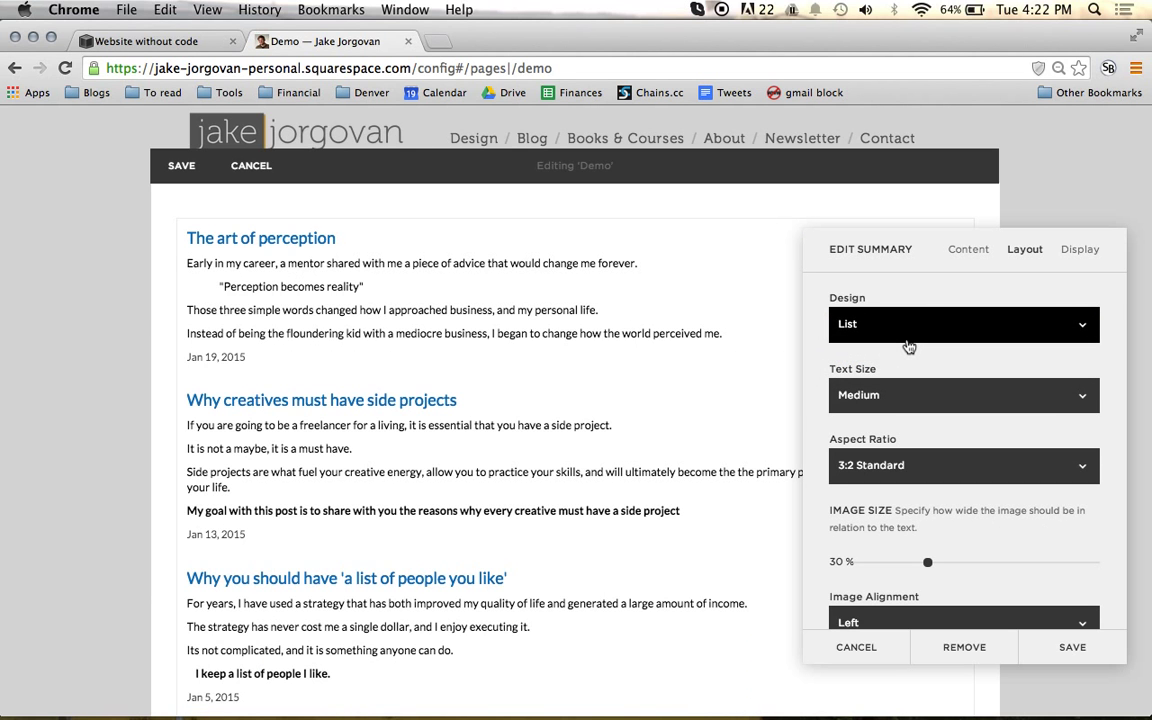
{"action": "scroll", "coordinate": [625, 300], "scroll_direction": "down", "scroll_amount": 10}
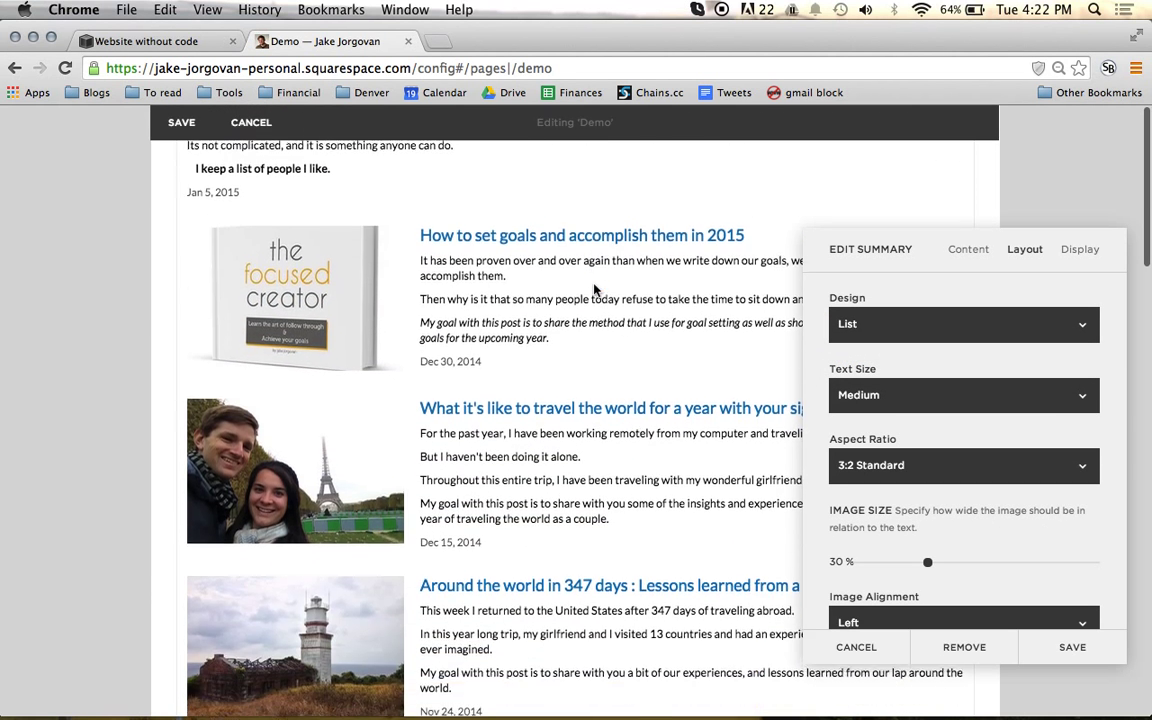
{"action": "scroll", "coordinate": [594, 289], "scroll_direction": "up", "scroll_amount": 15}
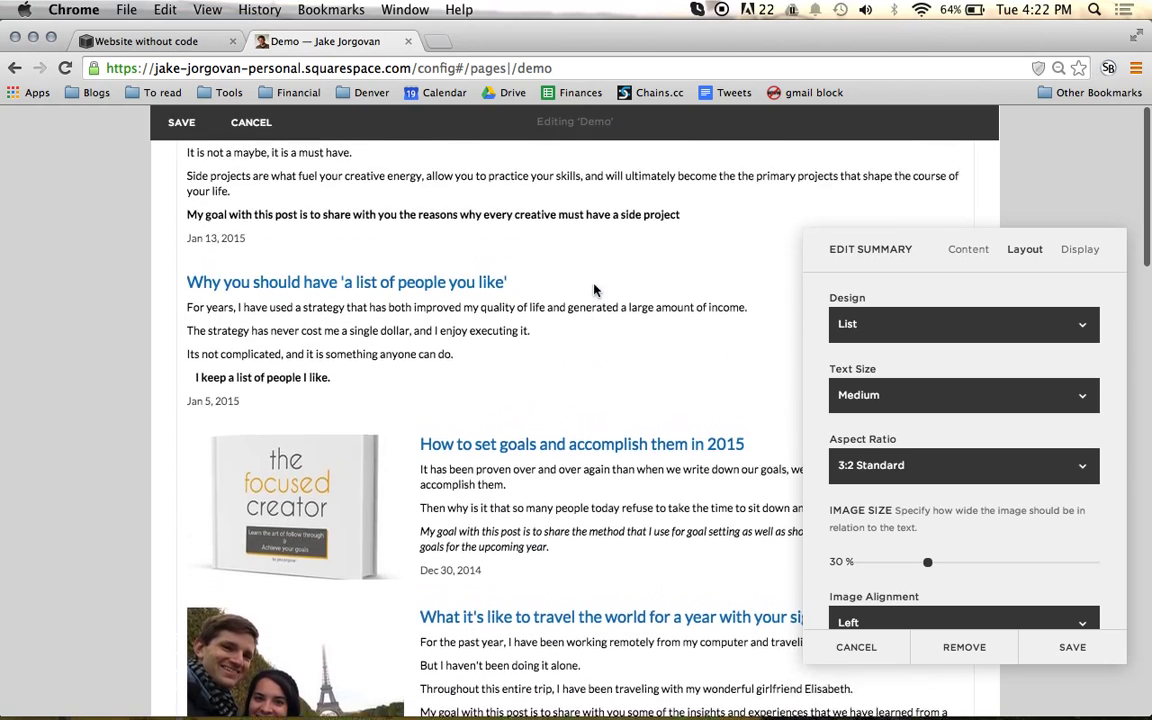
{"action": "scroll", "coordinate": [594, 289], "scroll_direction": "down", "scroll_amount": 6}
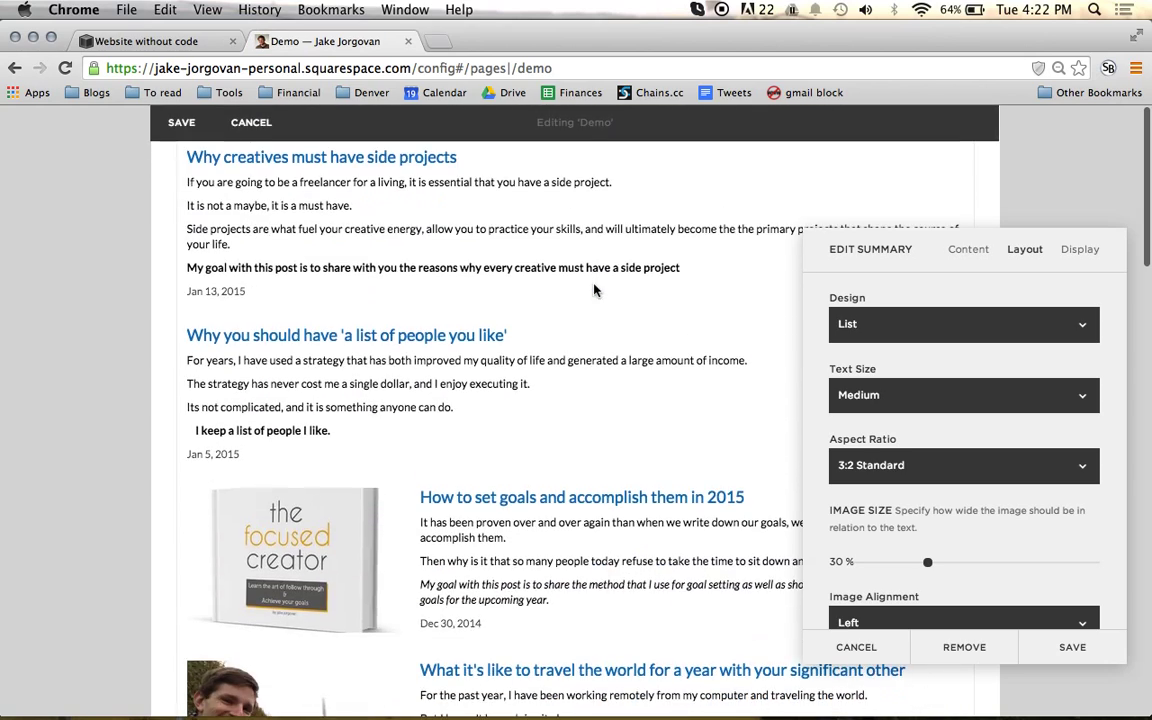
{"action": "scroll", "coordinate": [594, 289], "scroll_direction": "down", "scroll_amount": 10}
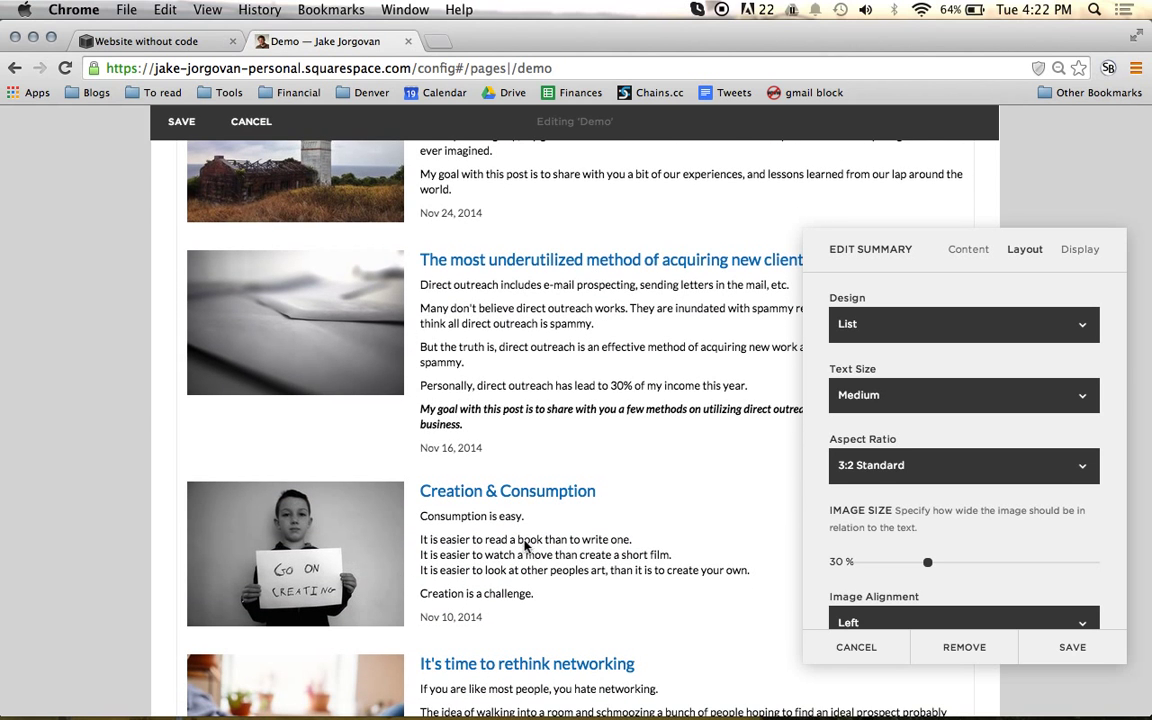
{"action": "scroll", "coordinate": [673, 548], "scroll_direction": "up", "scroll_amount": 15}
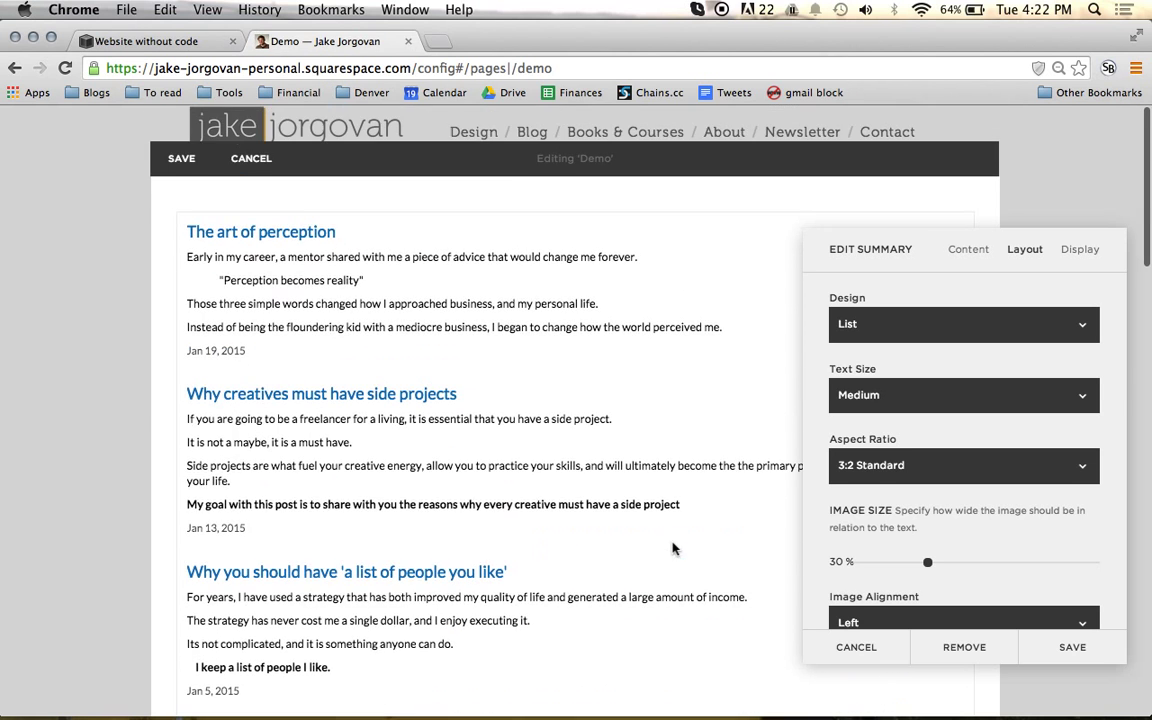
{"action": "left_click", "coordinate": [983, 396]}
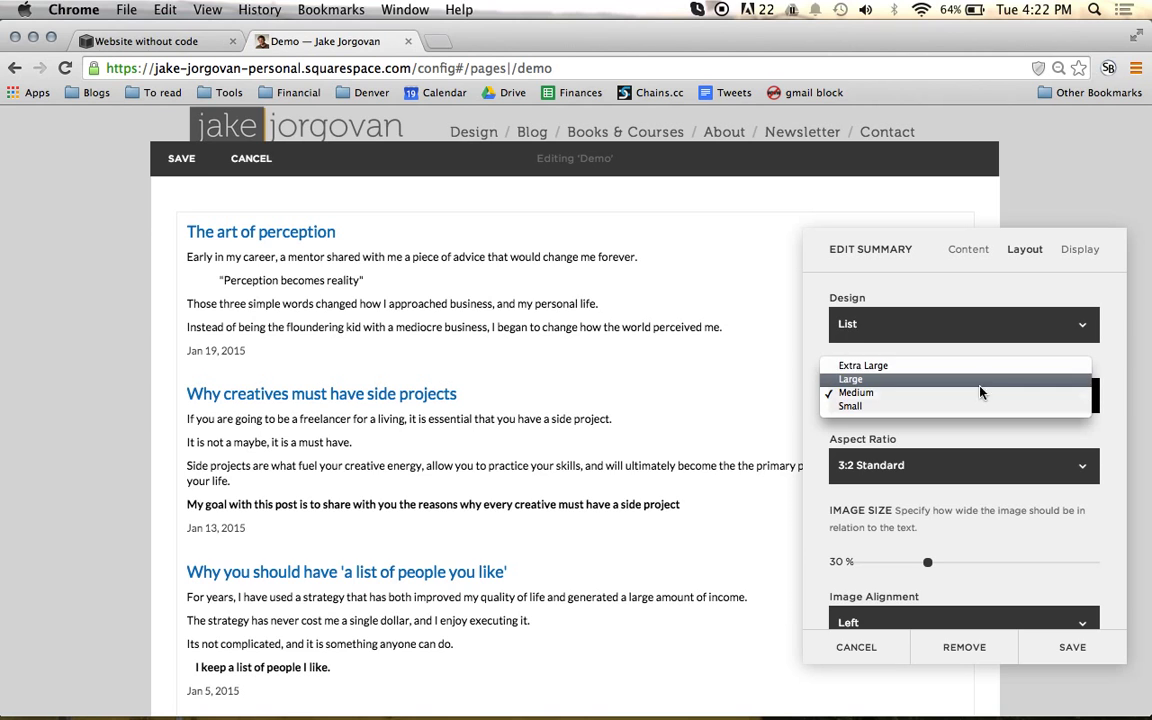
Try Small and Extra Large summary text sizes, then settle on Medium
{"action": "left_click", "coordinate": [760, 335]}
{"action": "left_click", "coordinate": [932, 399]}
{"action": "left_click", "coordinate": [841, 406]}
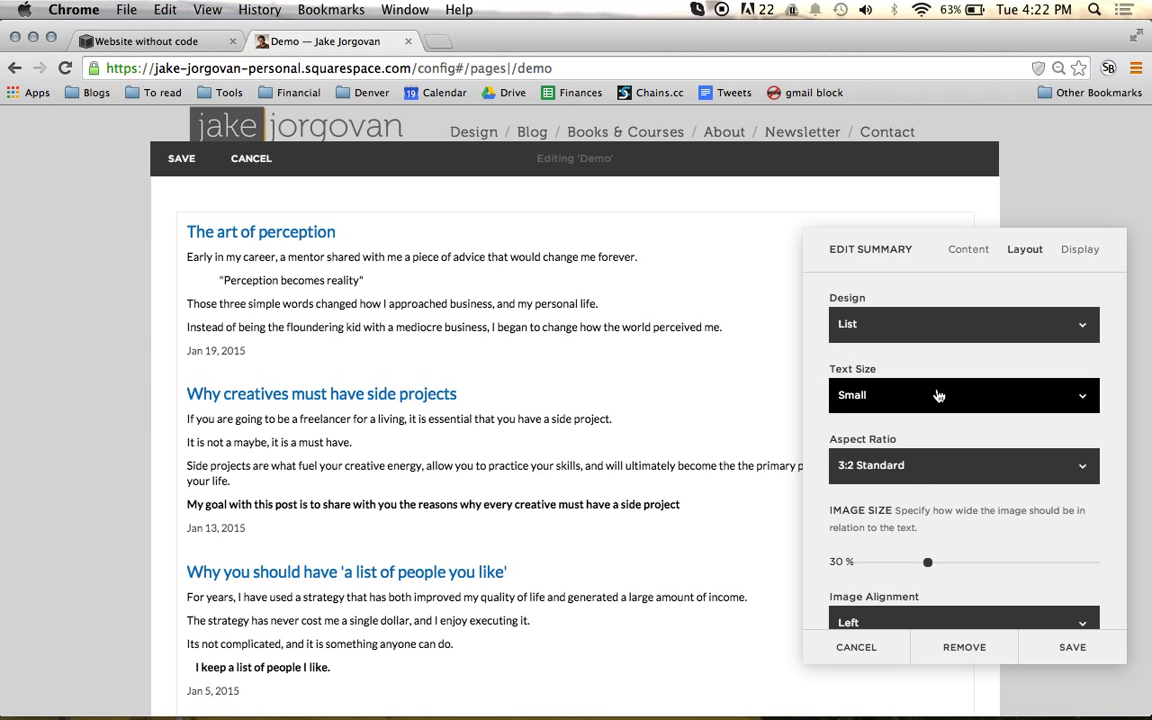
{"action": "left_click", "coordinate": [933, 400]}
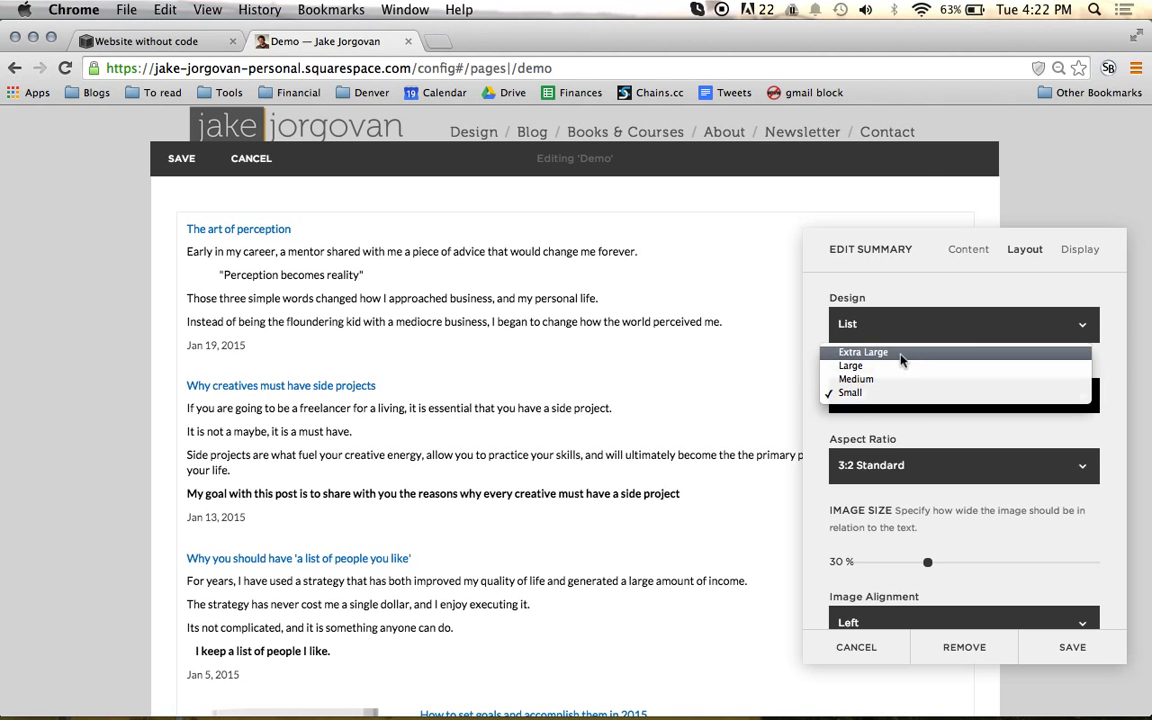
{"action": "left_click", "coordinate": [902, 362]}
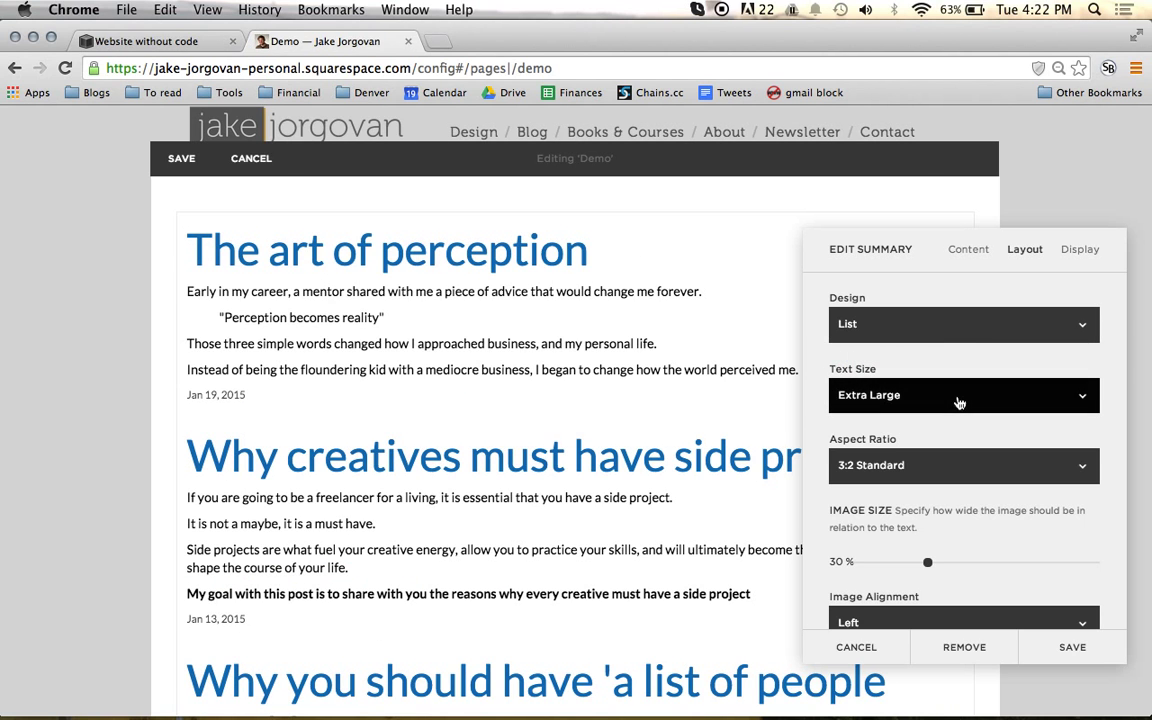
{"action": "left_click", "coordinate": [956, 405]}
{"action": "left_click", "coordinate": [926, 422]}
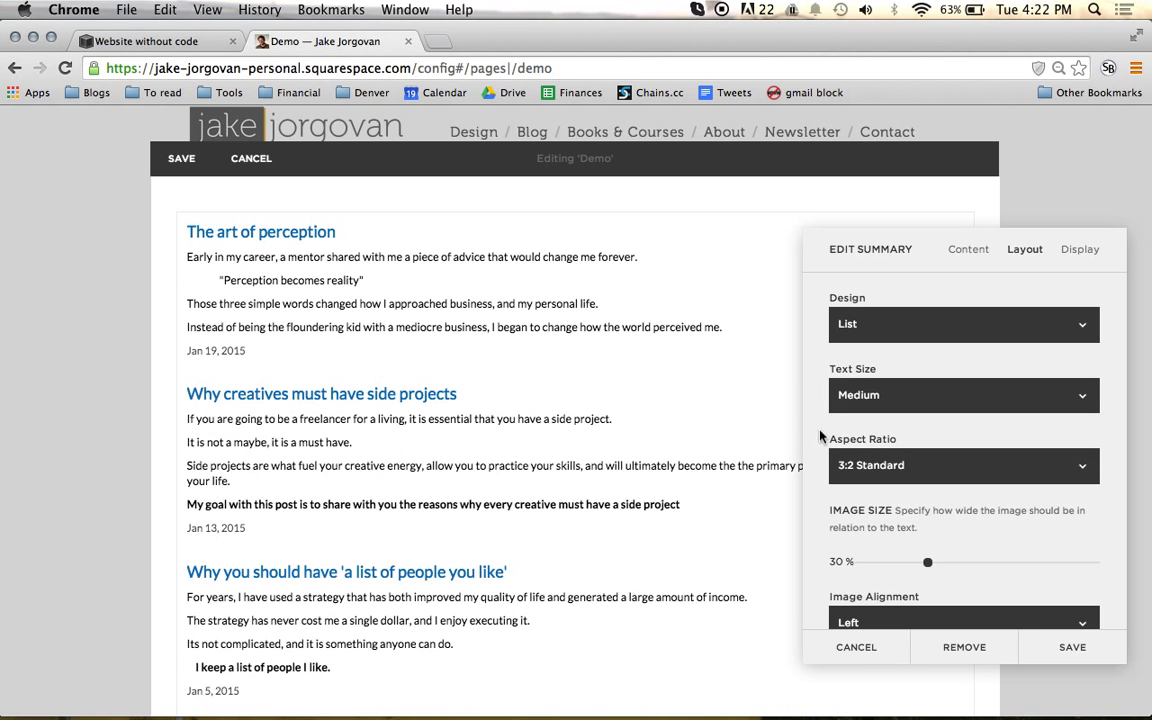
Try 1:1 Square and 2:3 Vertical thumbnail aspect ratios, then set Auto
{"action": "scroll", "coordinate": [694, 445], "scroll_direction": "down", "scroll_amount": 5}
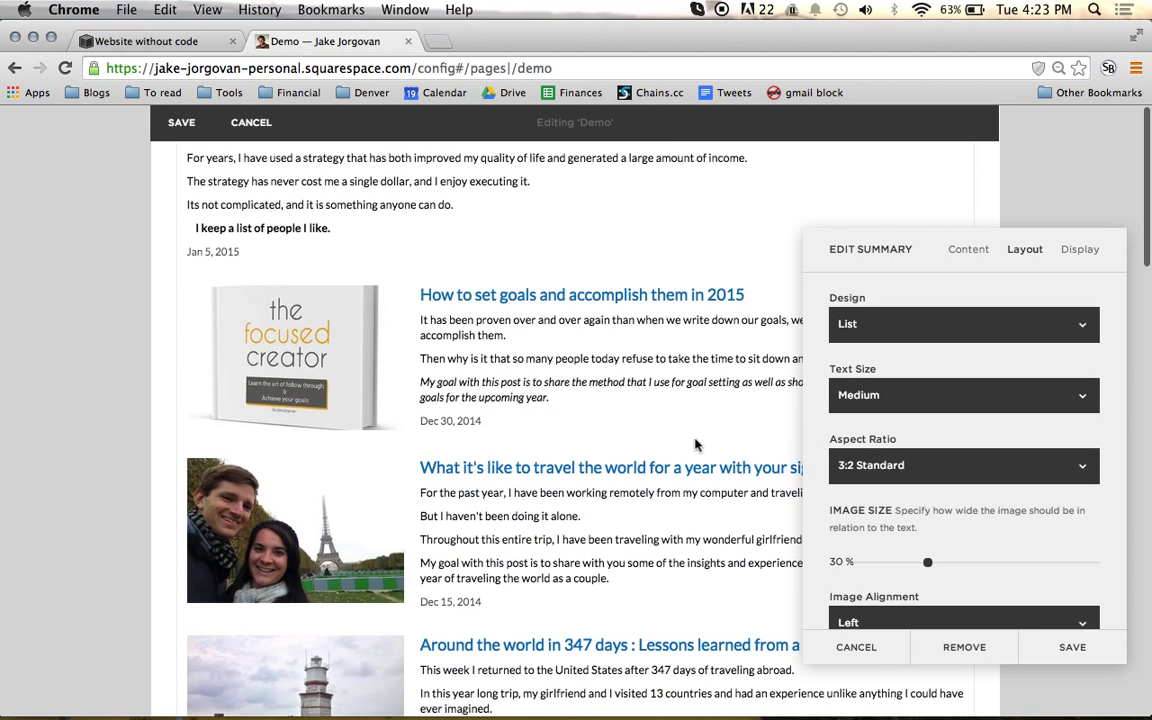
{"action": "left_click", "coordinate": [884, 465]}
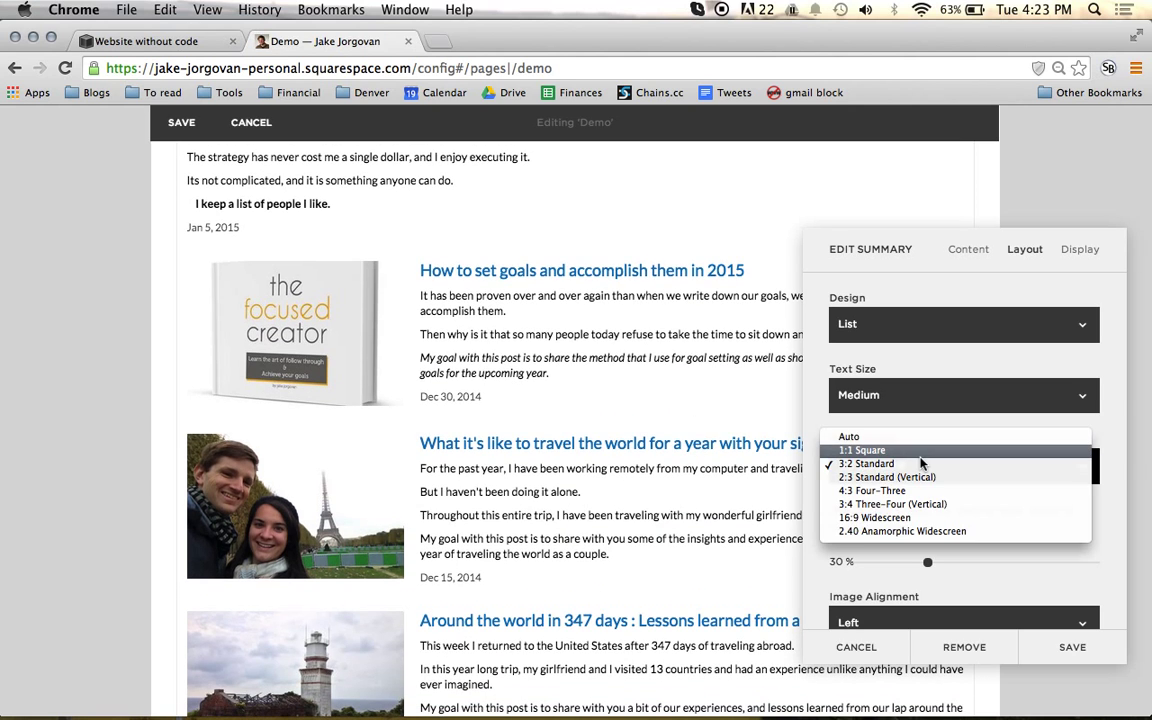
{"action": "left_click", "coordinate": [986, 441]}
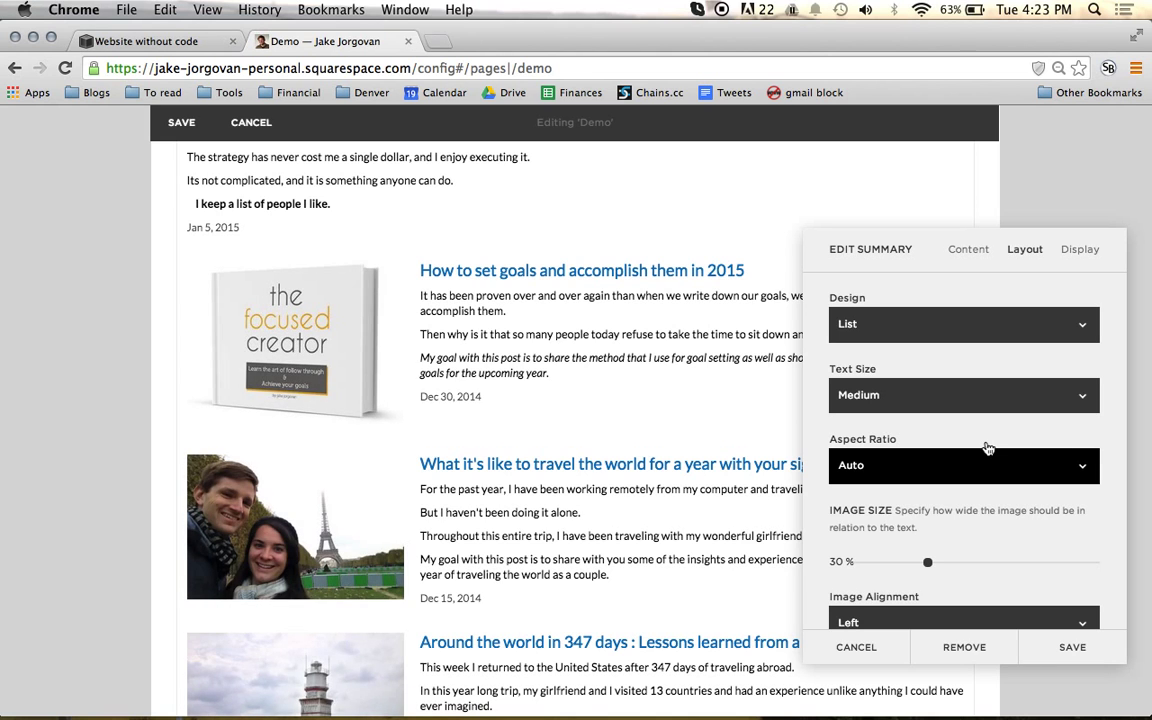
{"action": "scroll", "coordinate": [726, 435], "scroll_direction": "down", "scroll_amount": 7}
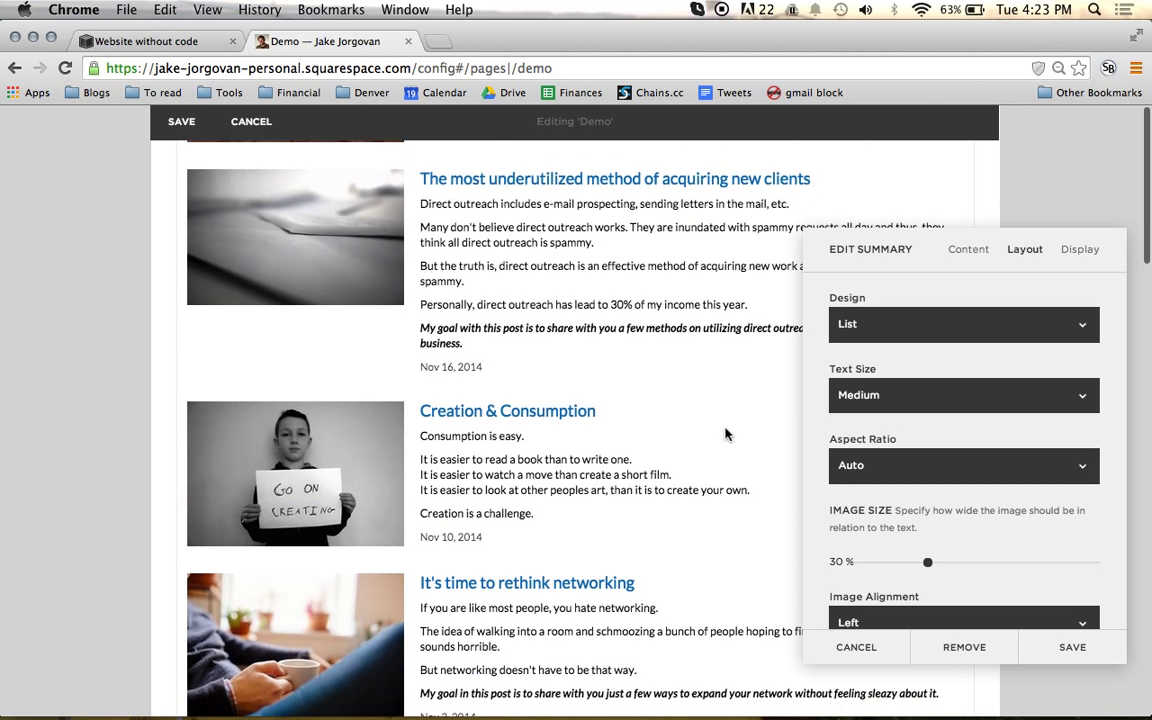
{"action": "scroll", "coordinate": [726, 435], "scroll_direction": "down", "scroll_amount": 3}
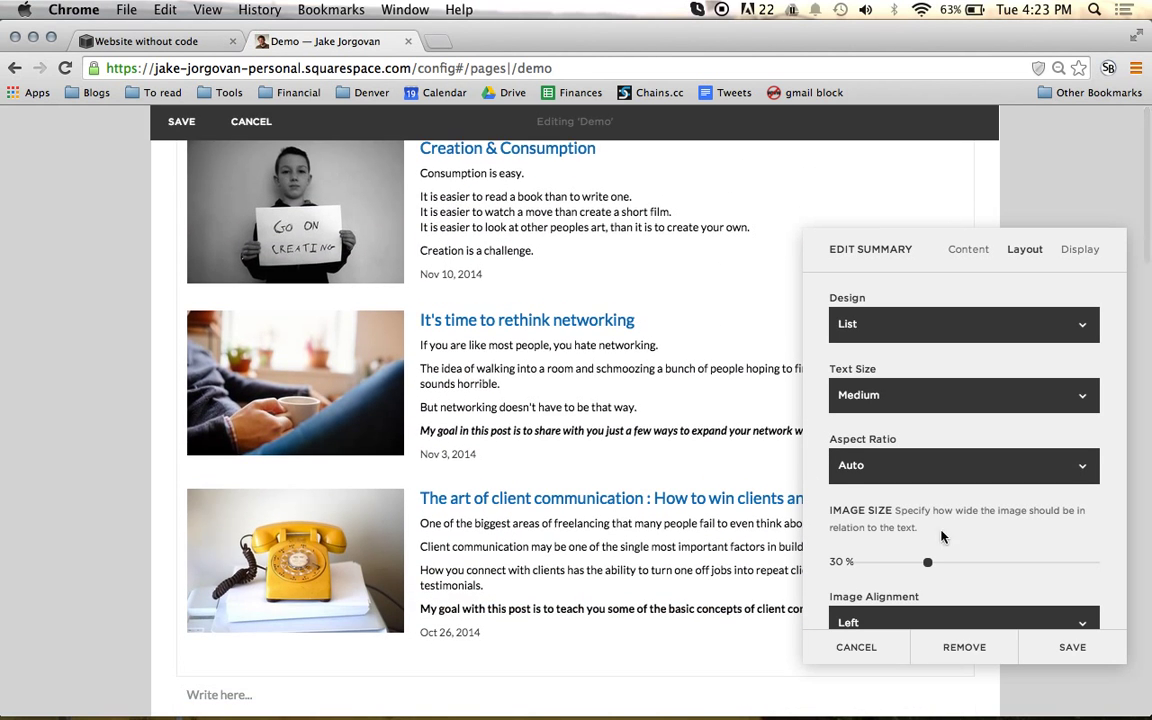
{"action": "left_click", "coordinate": [987, 481]}
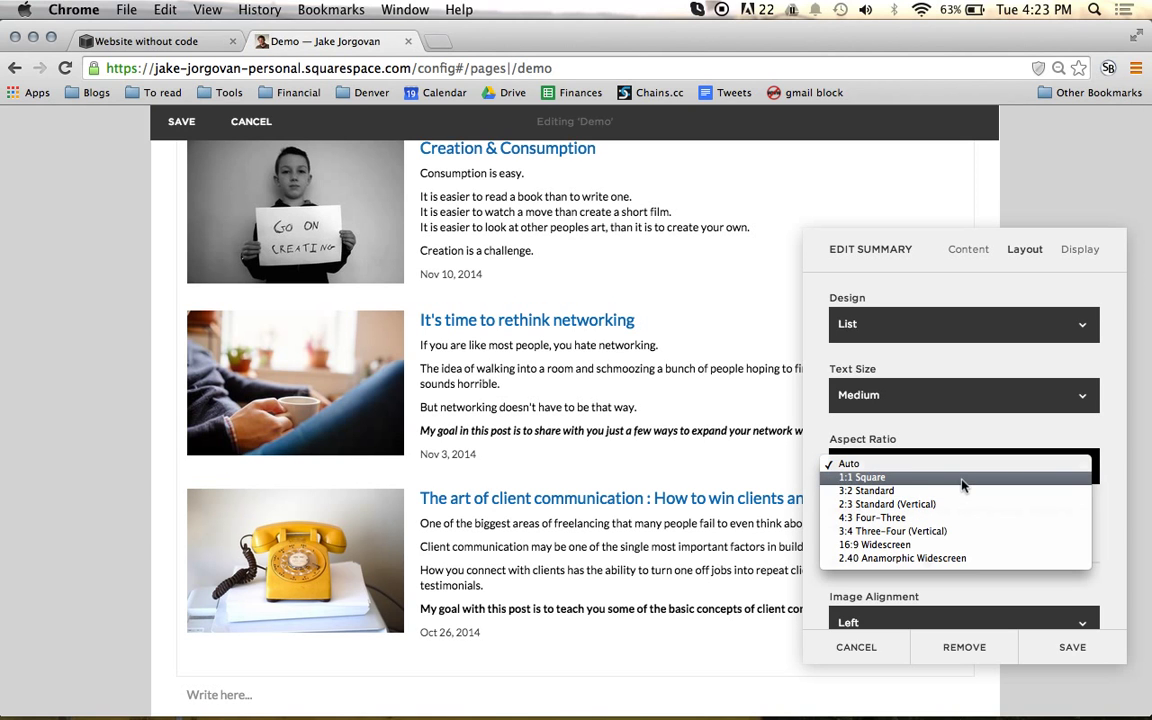
{"action": "left_click", "coordinate": [962, 479]}
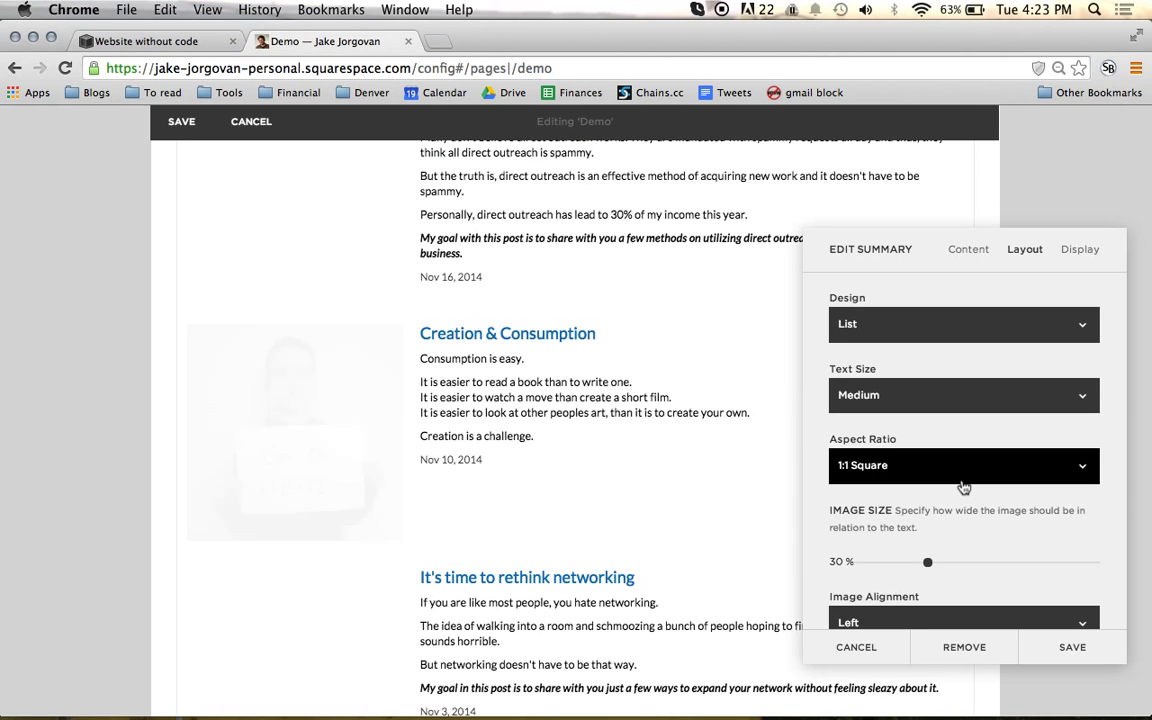
{"action": "left_click", "coordinate": [928, 459]}
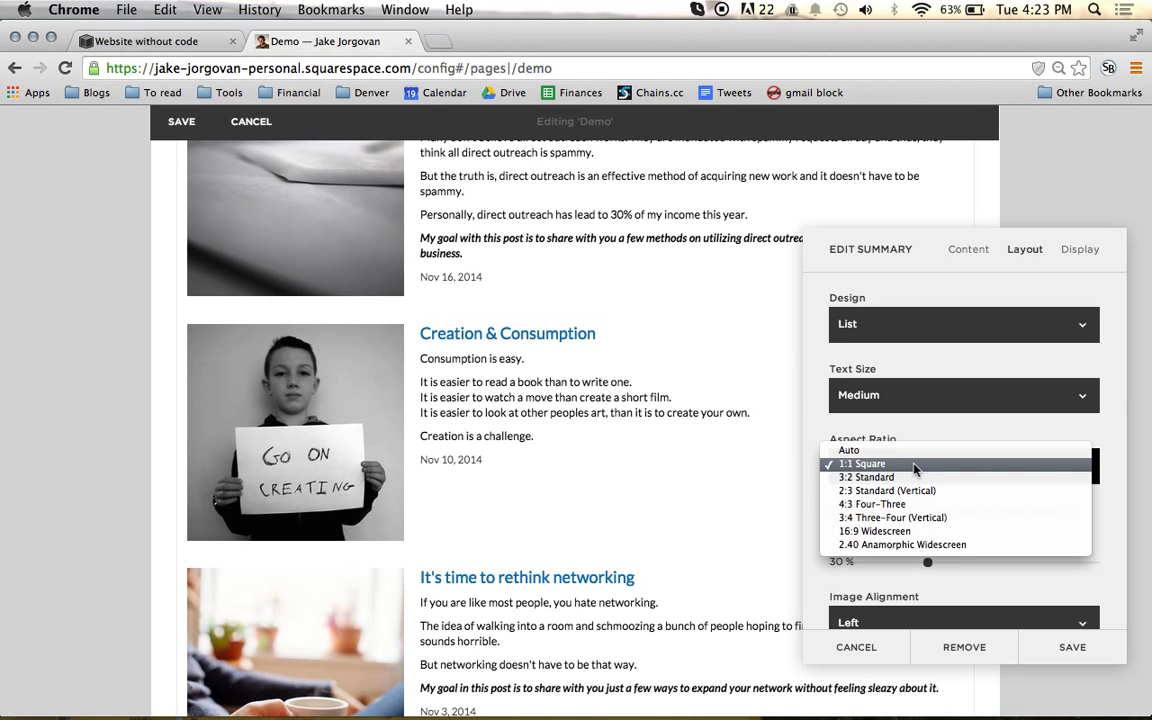
{"action": "left_click", "coordinate": [815, 442]}
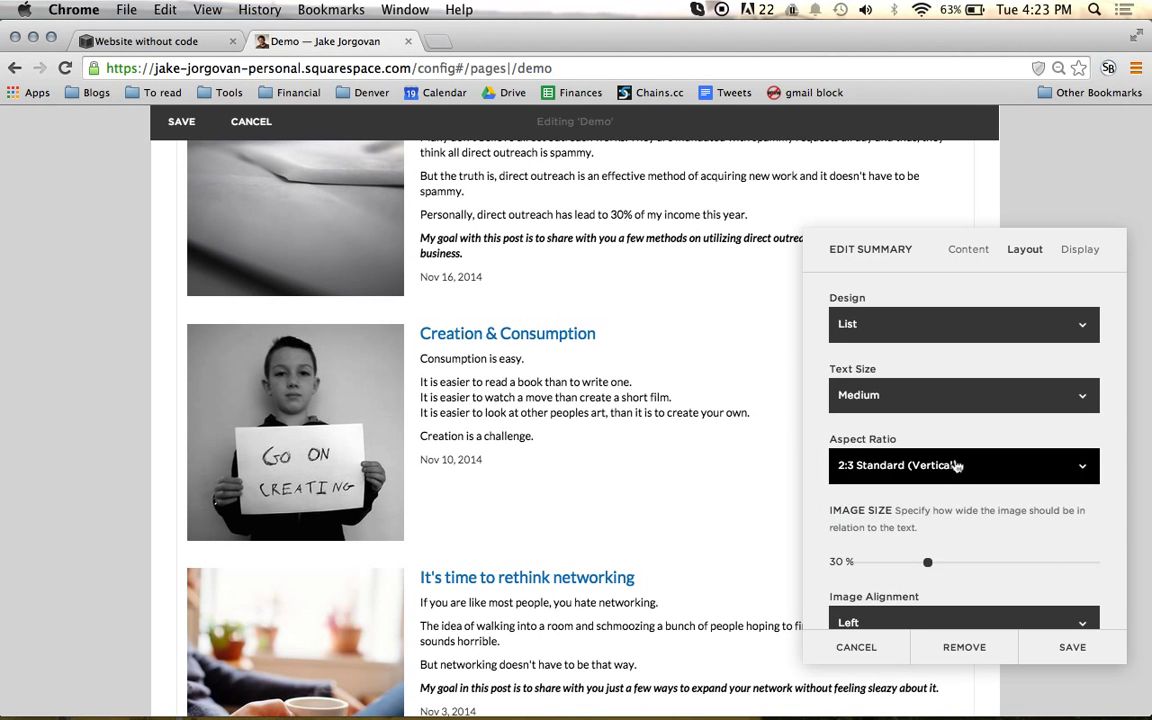
{"action": "left_click", "coordinate": [957, 466]}
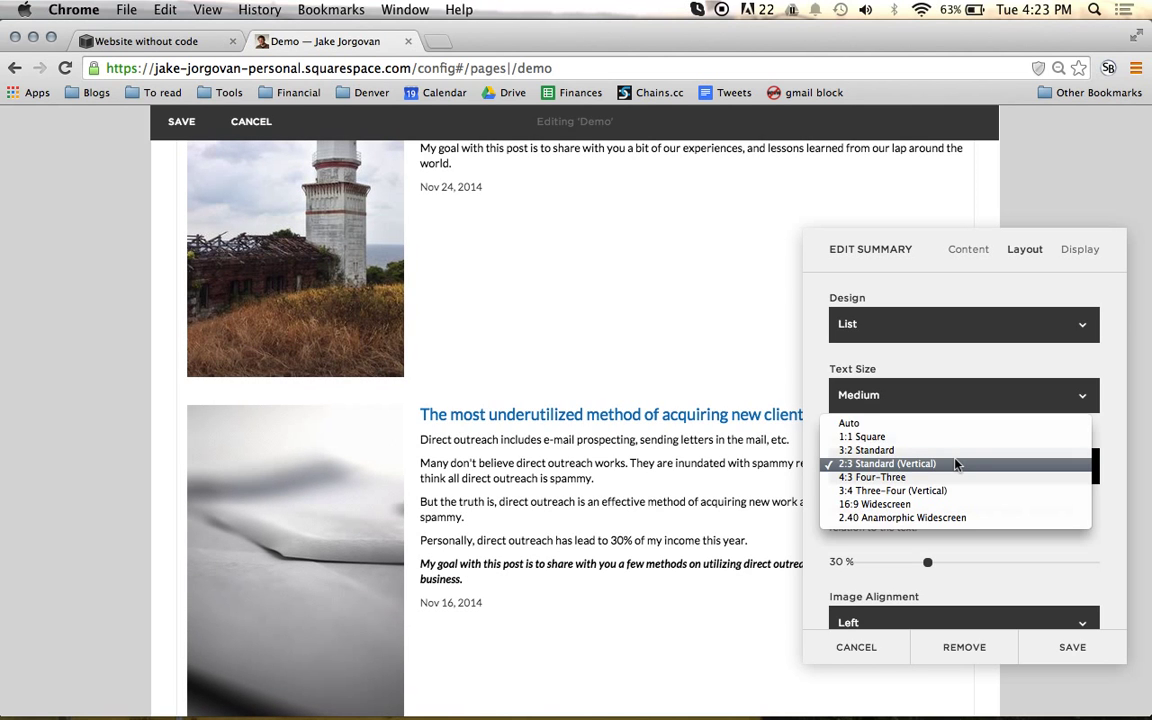
{"action": "left_click", "coordinate": [906, 425]}
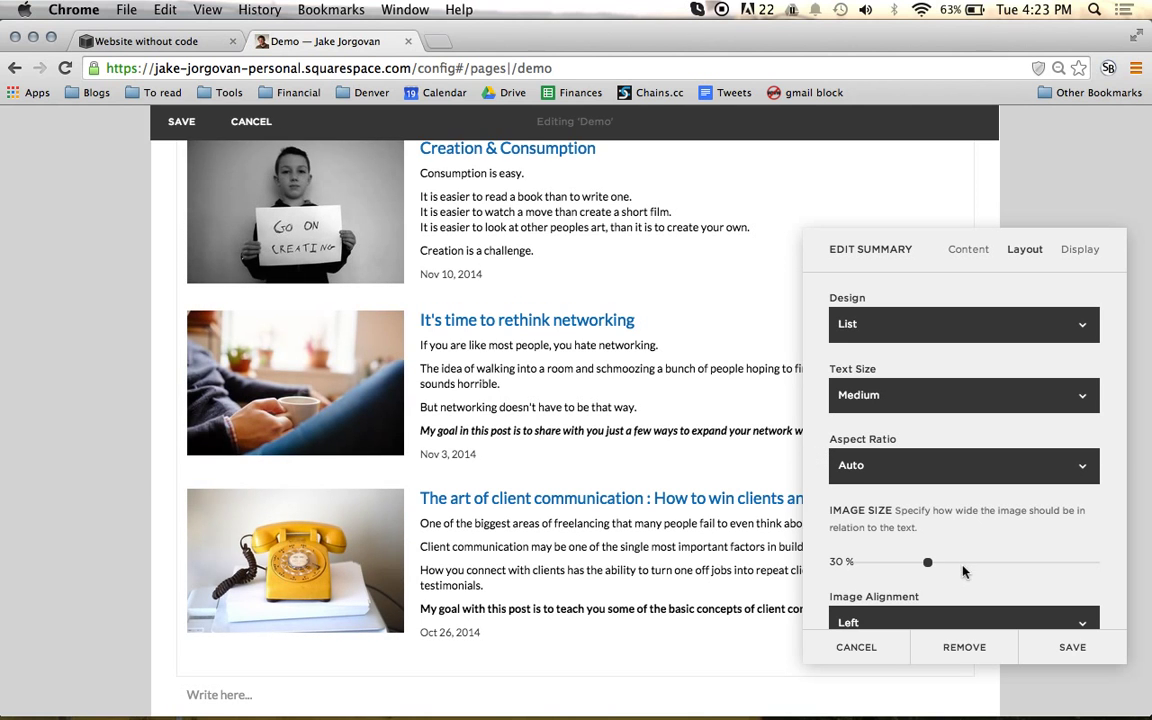
Preview the thumbnails at 60% image size, then shrink them to 29%
{"action": "left_click_drag", "start_coordinate": [927, 565], "coordinate": [1022, 561]}
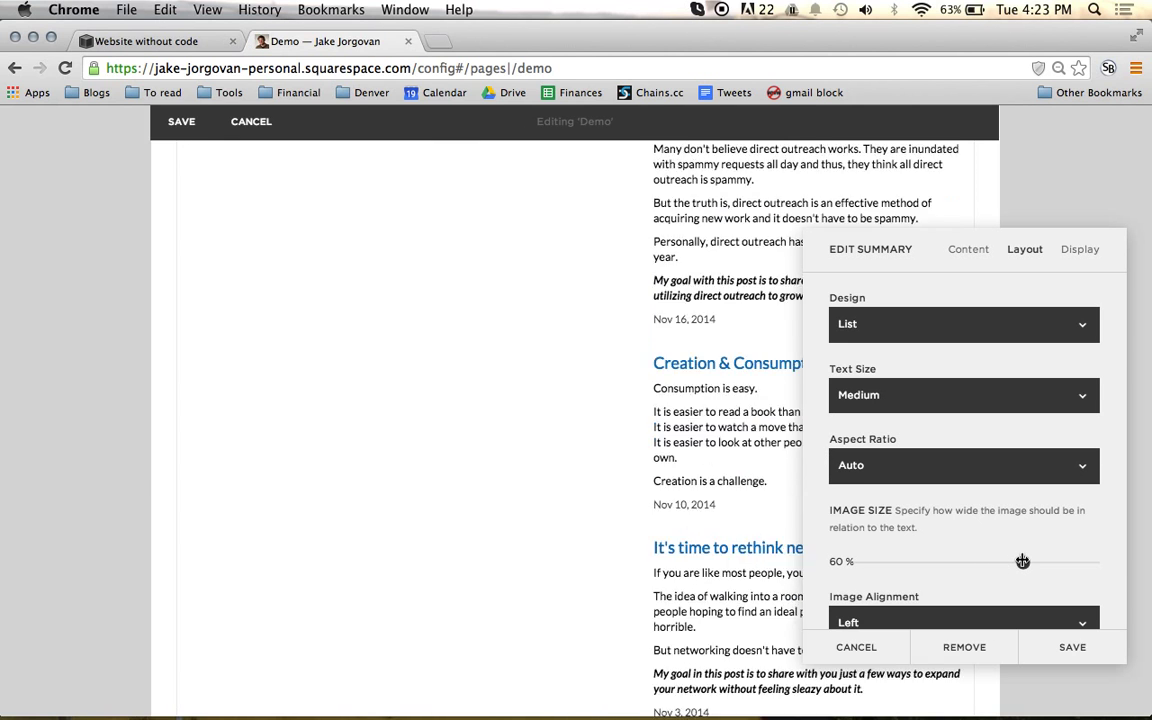
{"action": "scroll", "coordinate": [787, 553], "scroll_direction": "down", "scroll_amount": 3}
{"action": "scroll", "coordinate": [787, 553], "scroll_direction": "up", "scroll_amount": 10}
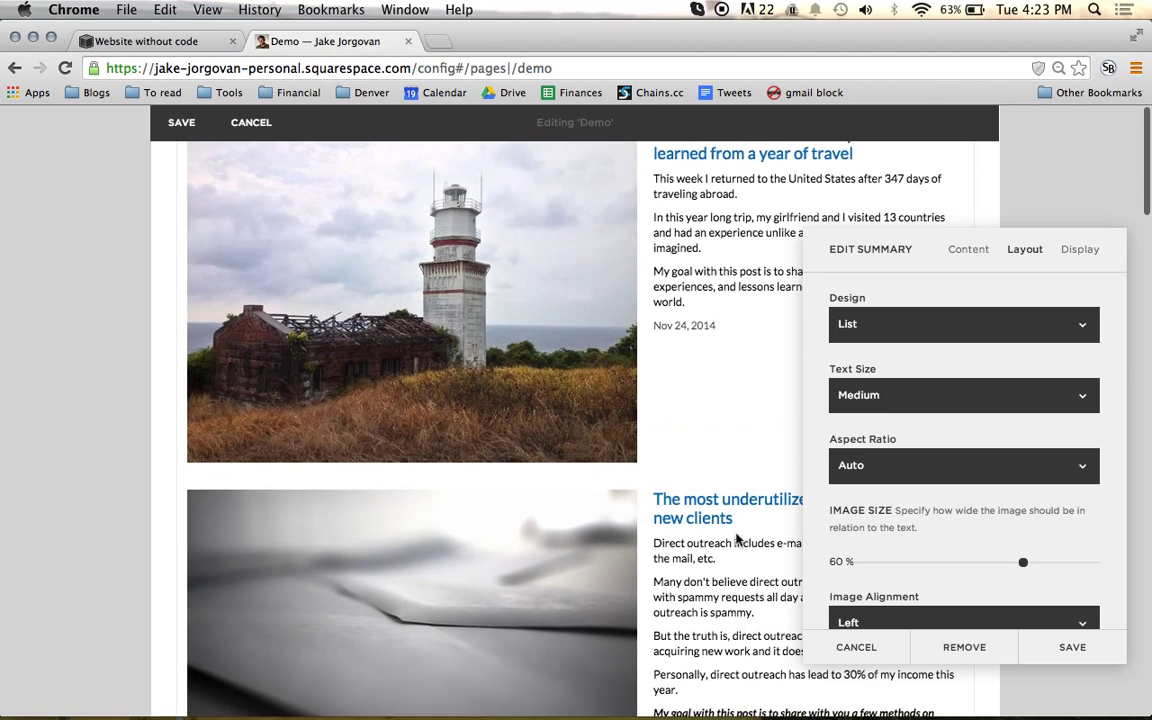
{"action": "scroll", "coordinate": [736, 540], "scroll_direction": "up", "scroll_amount": 7}
{"action": "scroll", "coordinate": [736, 540], "scroll_direction": "down", "scroll_amount": 9}
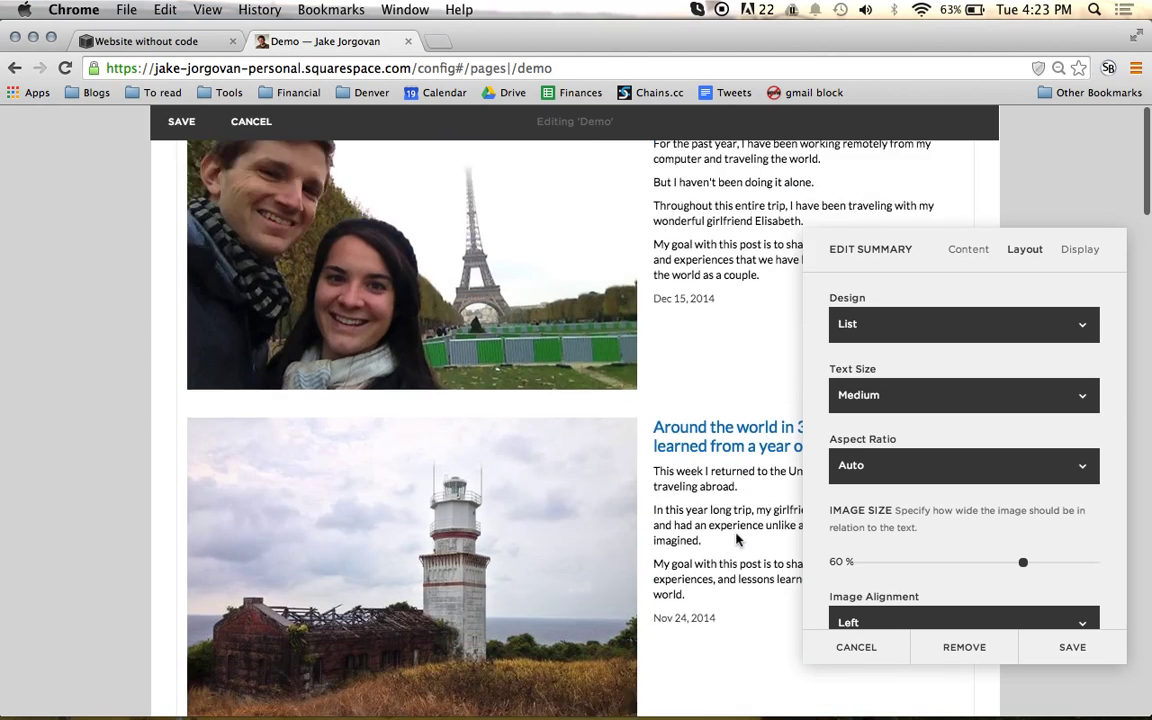
{"action": "scroll", "coordinate": [736, 540], "scroll_direction": "down", "scroll_amount": 5}
{"action": "scroll", "coordinate": [736, 540], "scroll_direction": "up", "scroll_amount": 20}
{"action": "scroll", "coordinate": [736, 540], "scroll_direction": "down", "scroll_amount": 4}
{"action": "scroll", "coordinate": [736, 540], "scroll_direction": "down", "scroll_amount": 5}
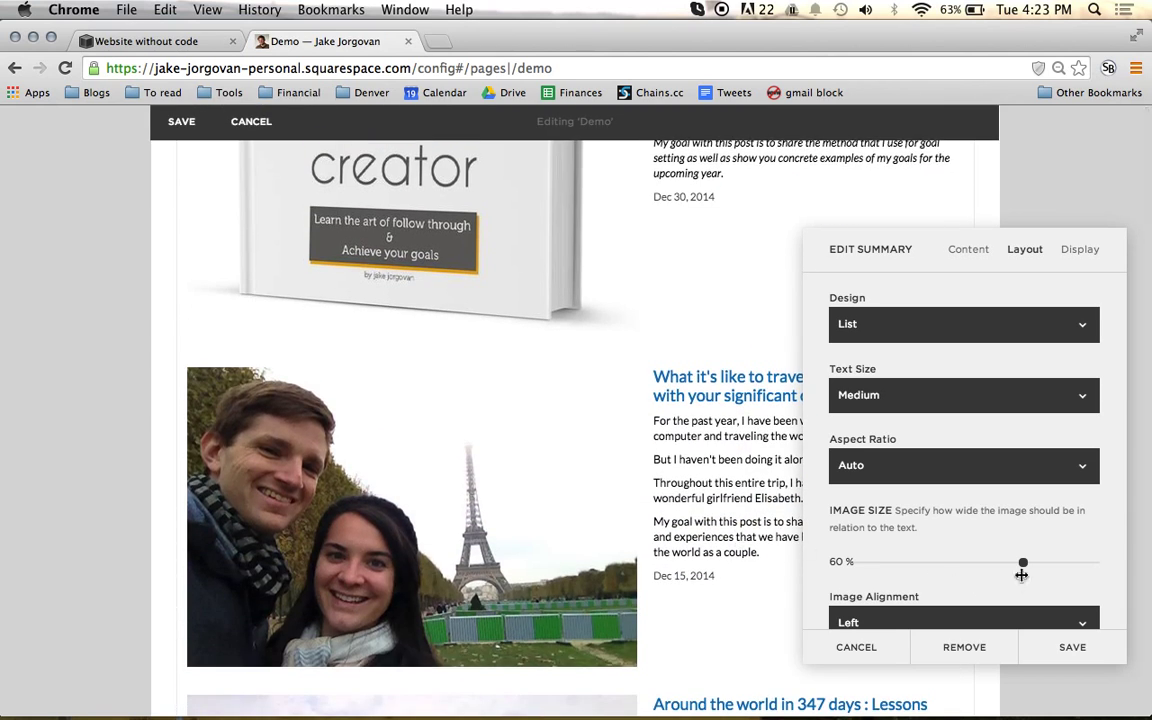
{"action": "left_click_drag", "start_coordinate": [1025, 563], "coordinate": [929, 566]}
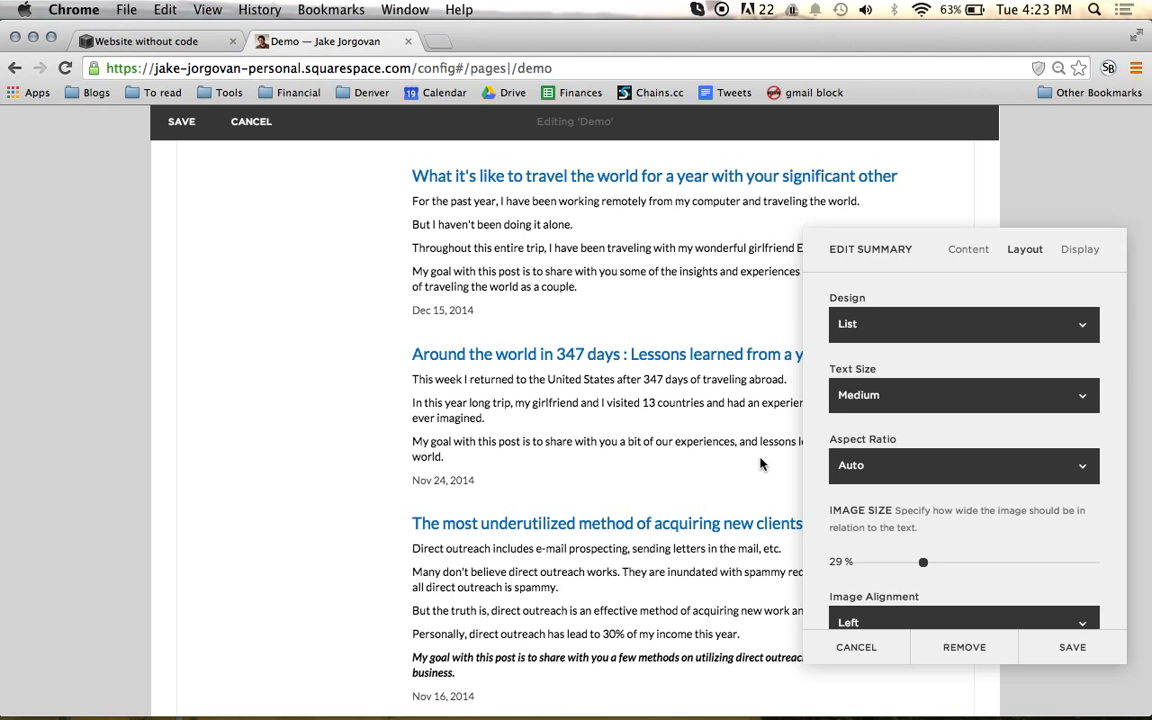
{"action": "scroll", "coordinate": [1003, 497], "scroll_direction": "down", "scroll_amount": 4}
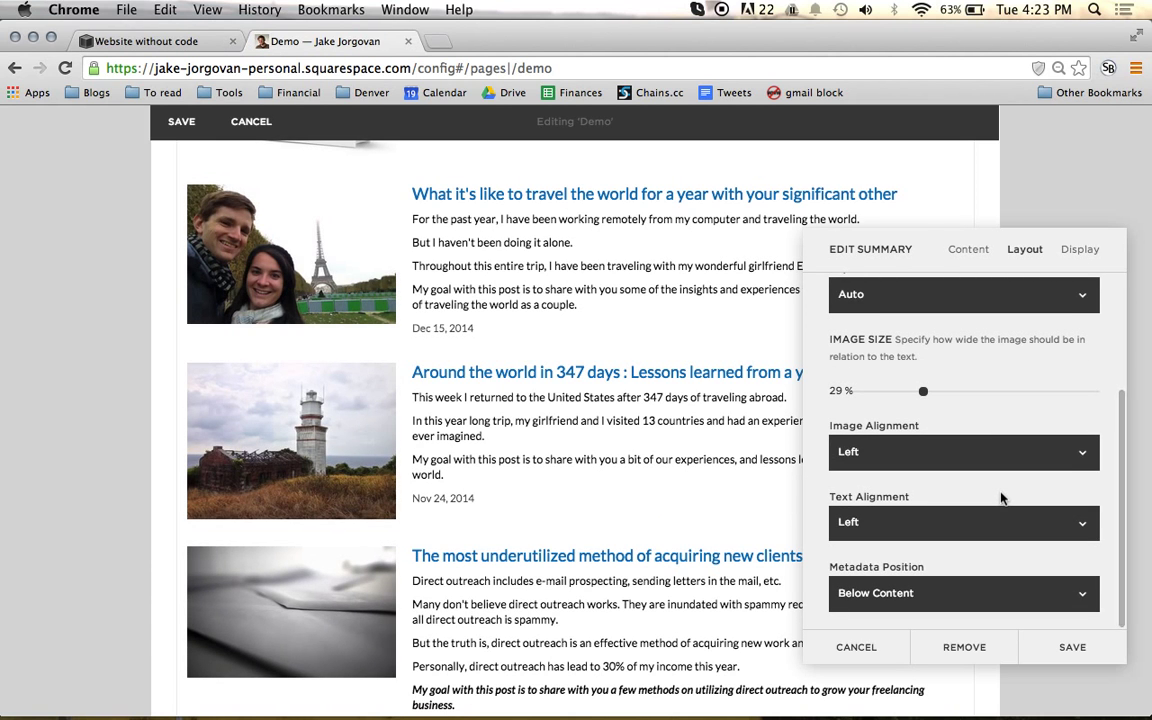
{"action": "scroll", "coordinate": [1003, 497], "scroll_direction": "up", "scroll_amount": 1}
{"action": "left_click", "coordinate": [970, 472]}
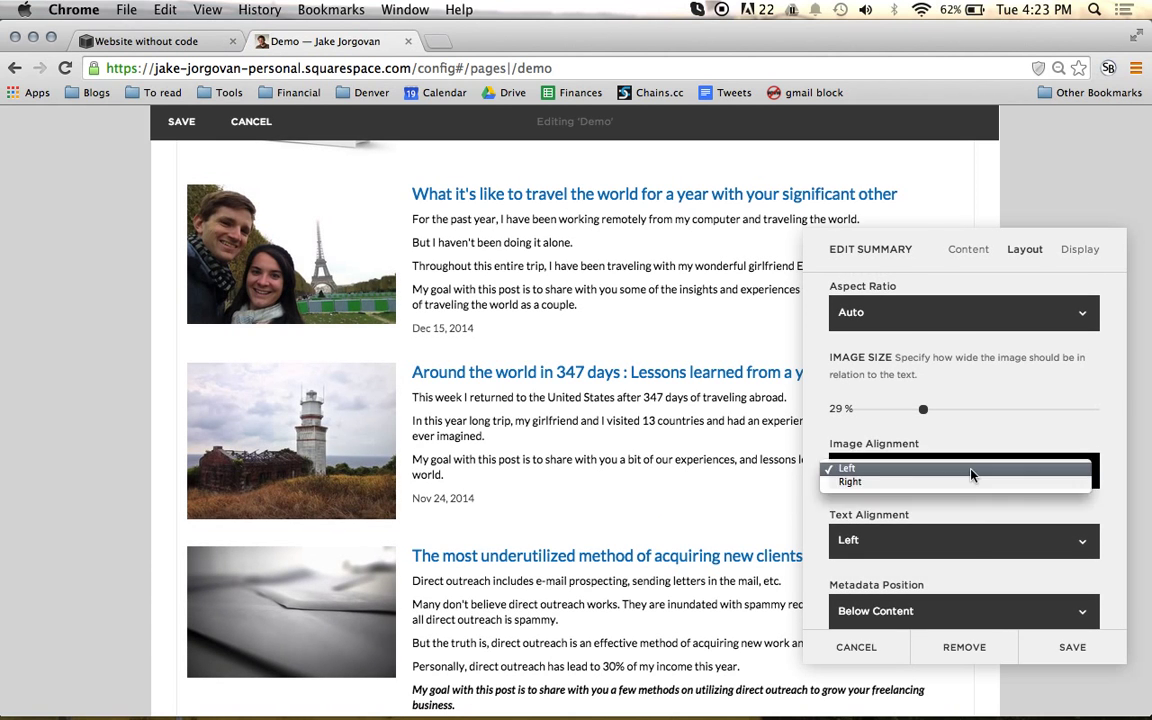
{"action": "left_click", "coordinate": [956, 484]}
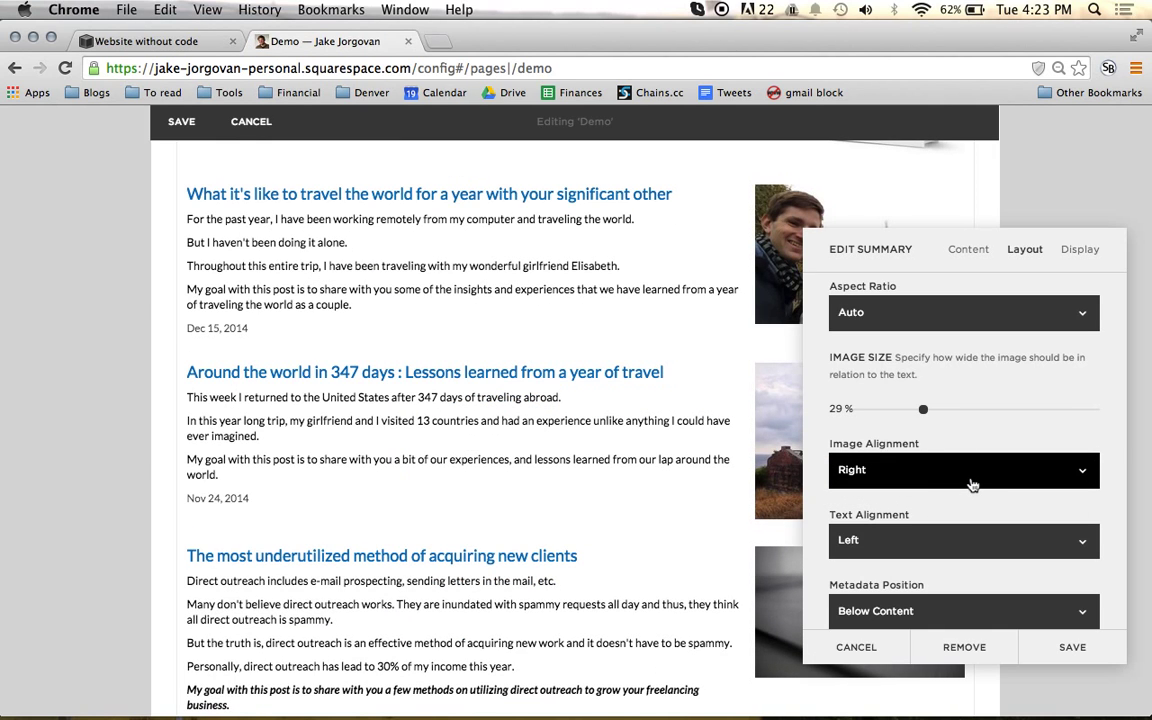
{"action": "left_click", "coordinate": [971, 485]}
{"action": "left_click", "coordinate": [959, 464]}
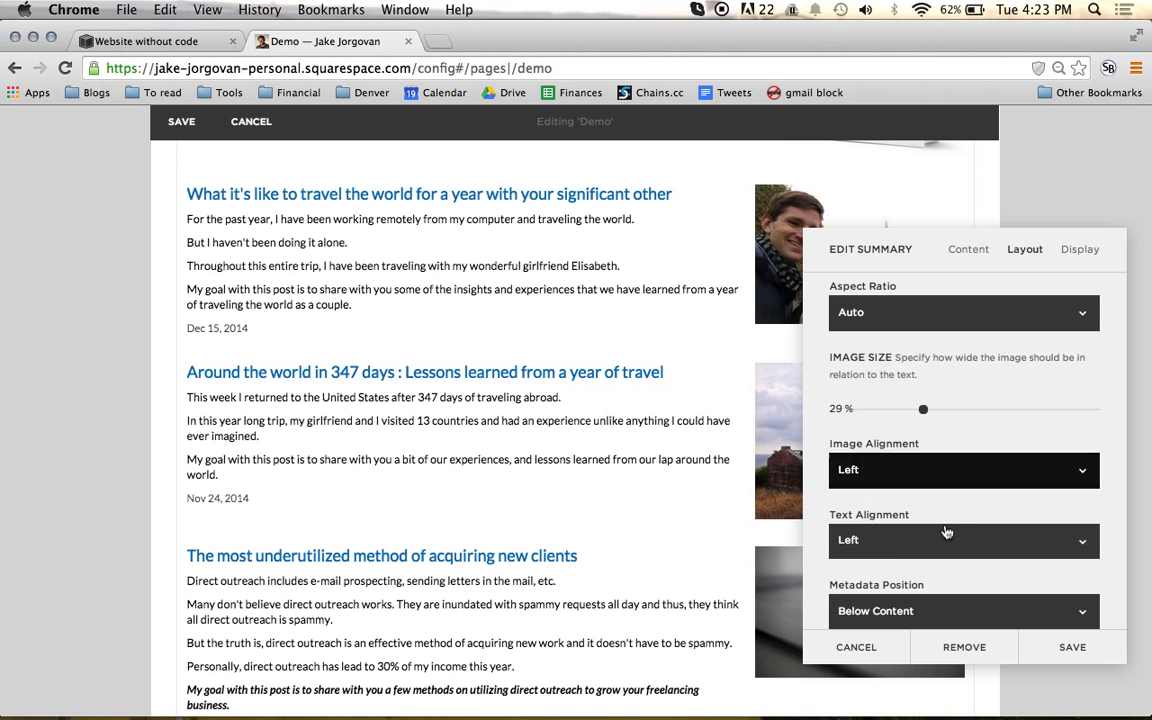
{"action": "left_click", "coordinate": [943, 541]}
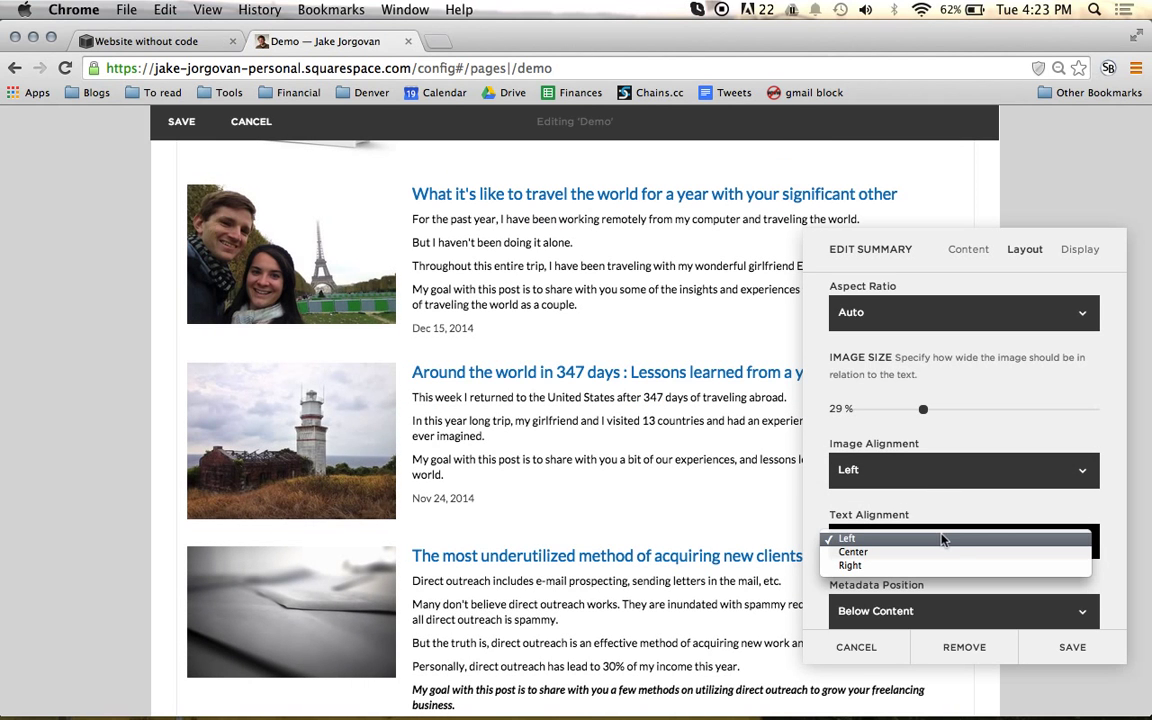
{"action": "left_click", "coordinate": [948, 550]}
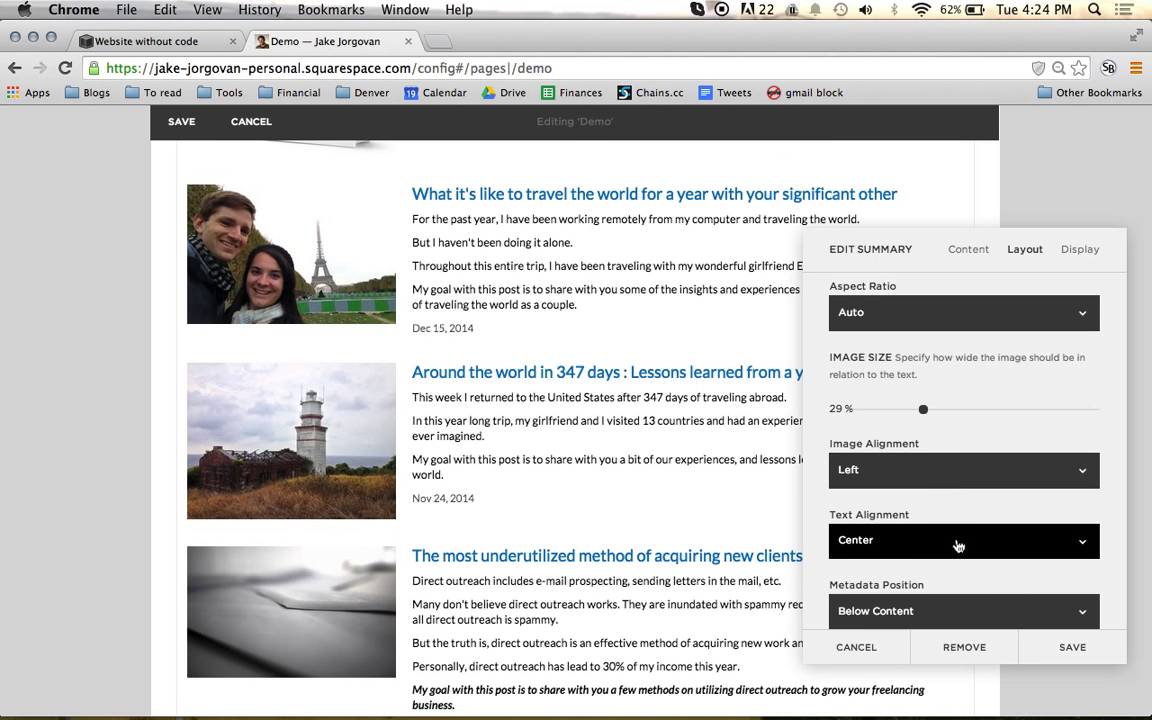
{"action": "left_click", "coordinate": [957, 544]}
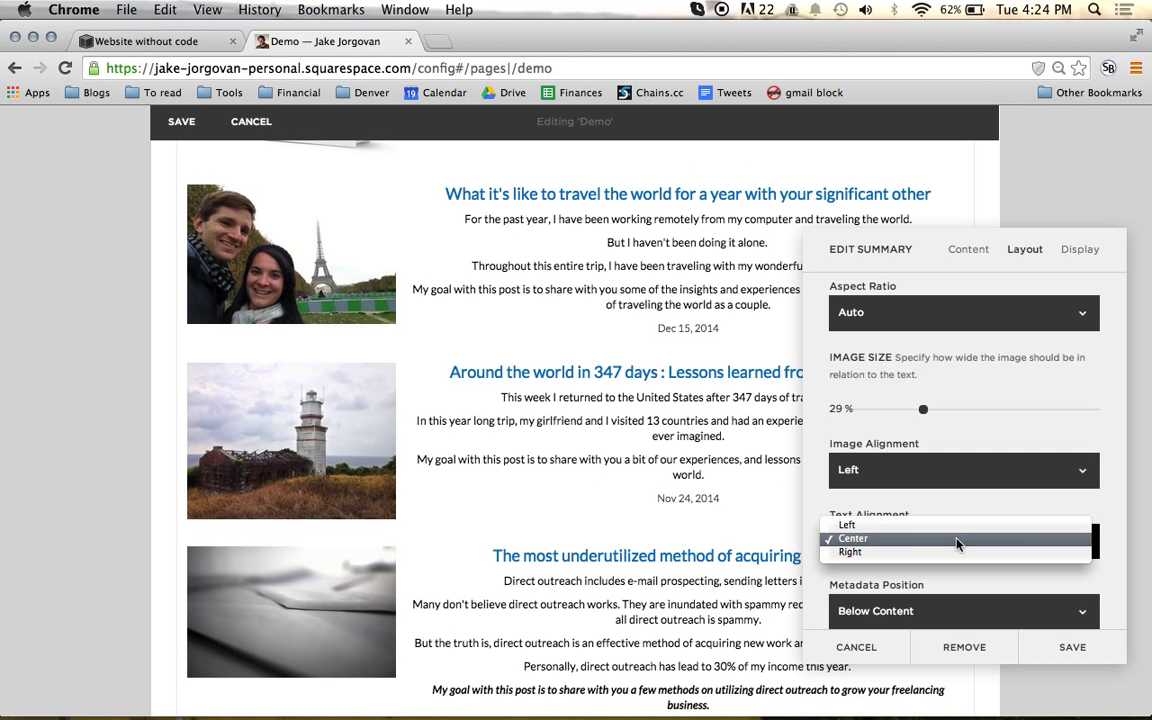
{"action": "left_click", "coordinate": [942, 553]}
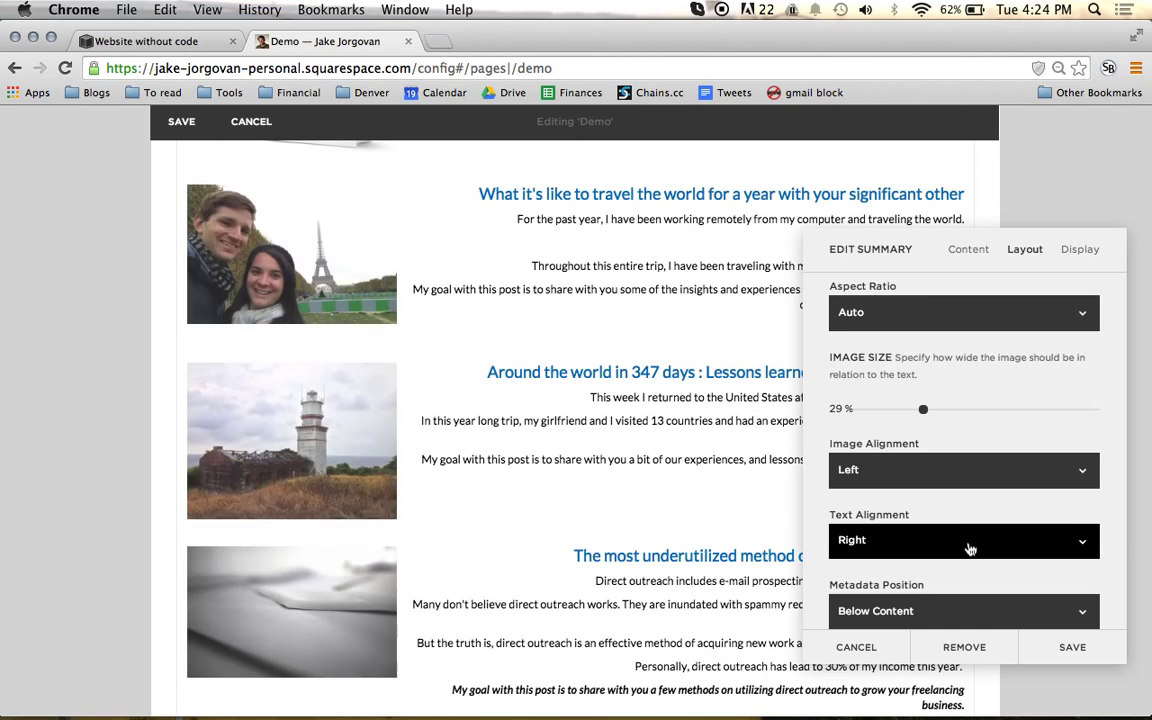
{"action": "left_click", "coordinate": [967, 545]}
{"action": "left_click", "coordinate": [949, 518]}
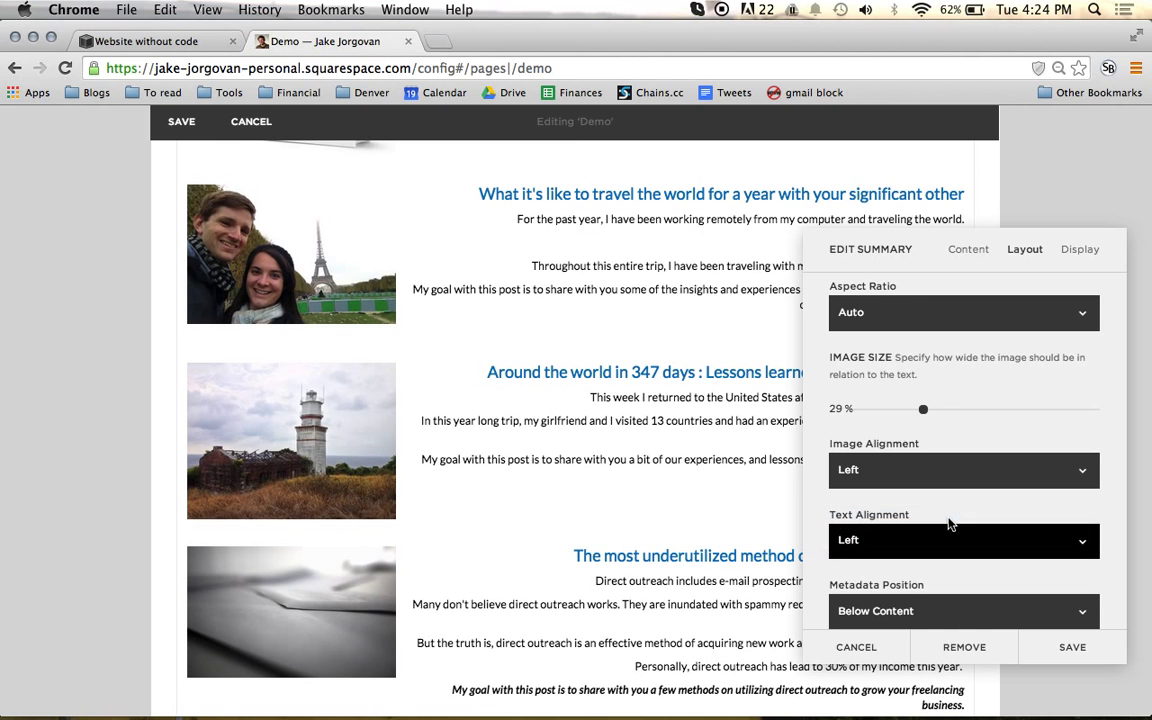
{"action": "scroll", "coordinate": [826, 560], "scroll_direction": "down", "scroll_amount": 1}
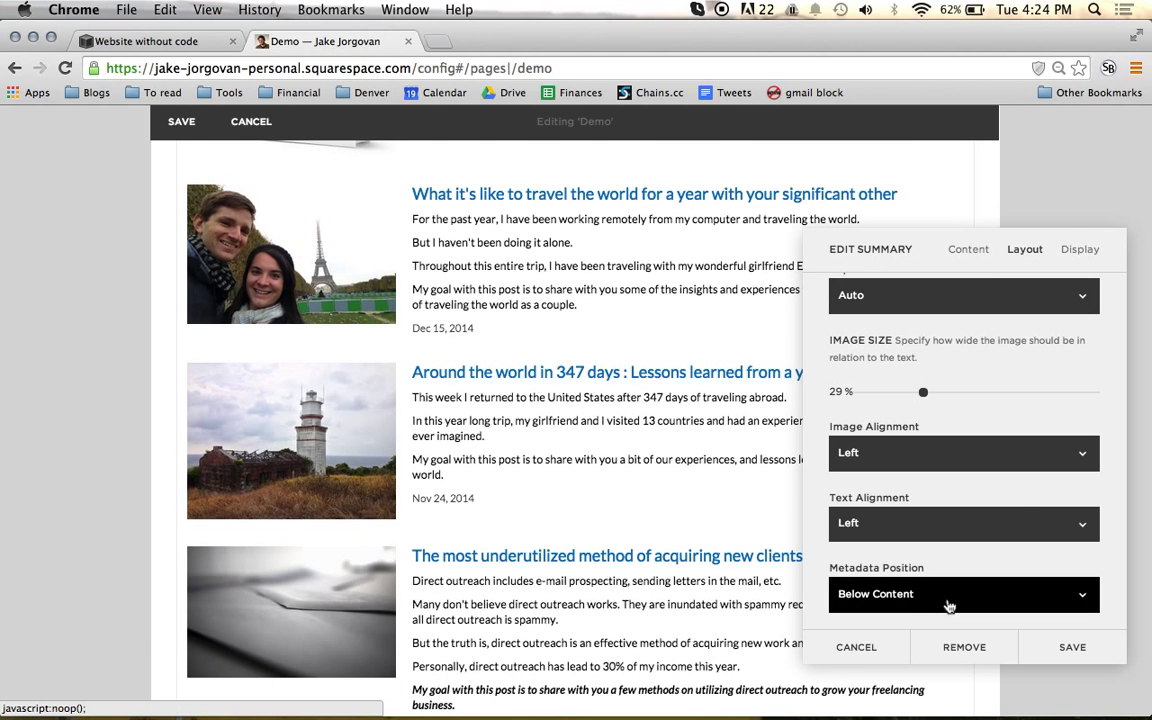
{"action": "left_click", "coordinate": [944, 600]}
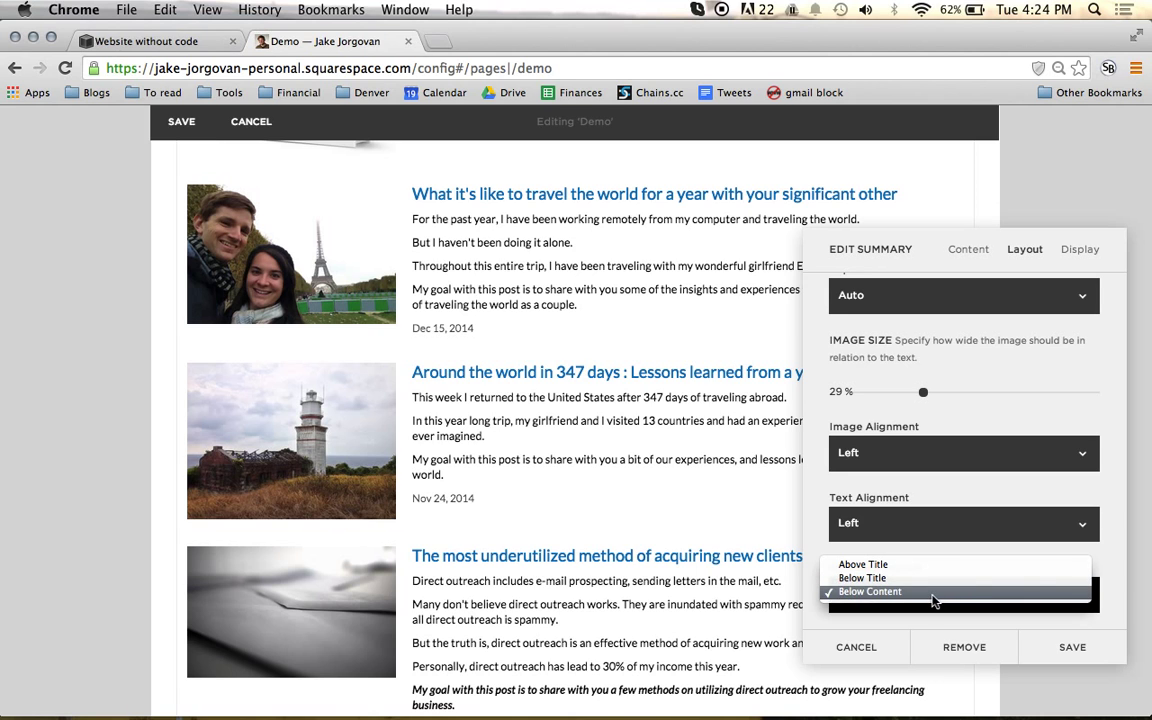
{"action": "left_click", "coordinate": [985, 566]}
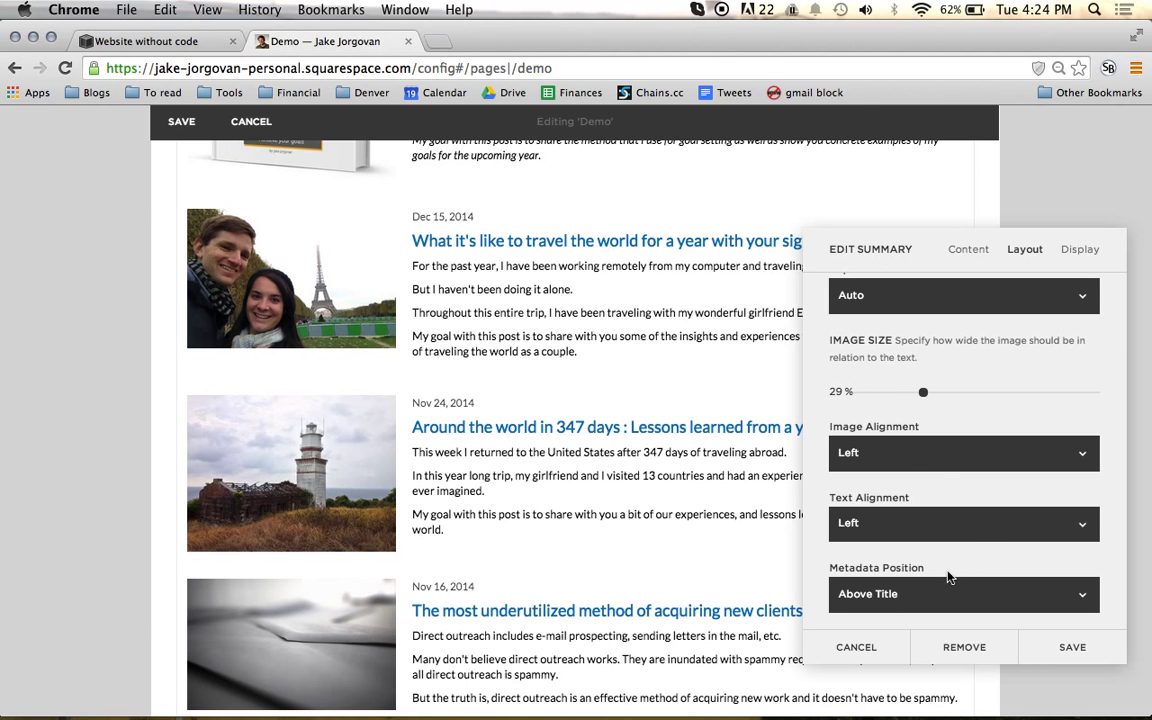
{"action": "left_click", "coordinate": [935, 594]}
{"action": "left_click", "coordinate": [921, 606]}
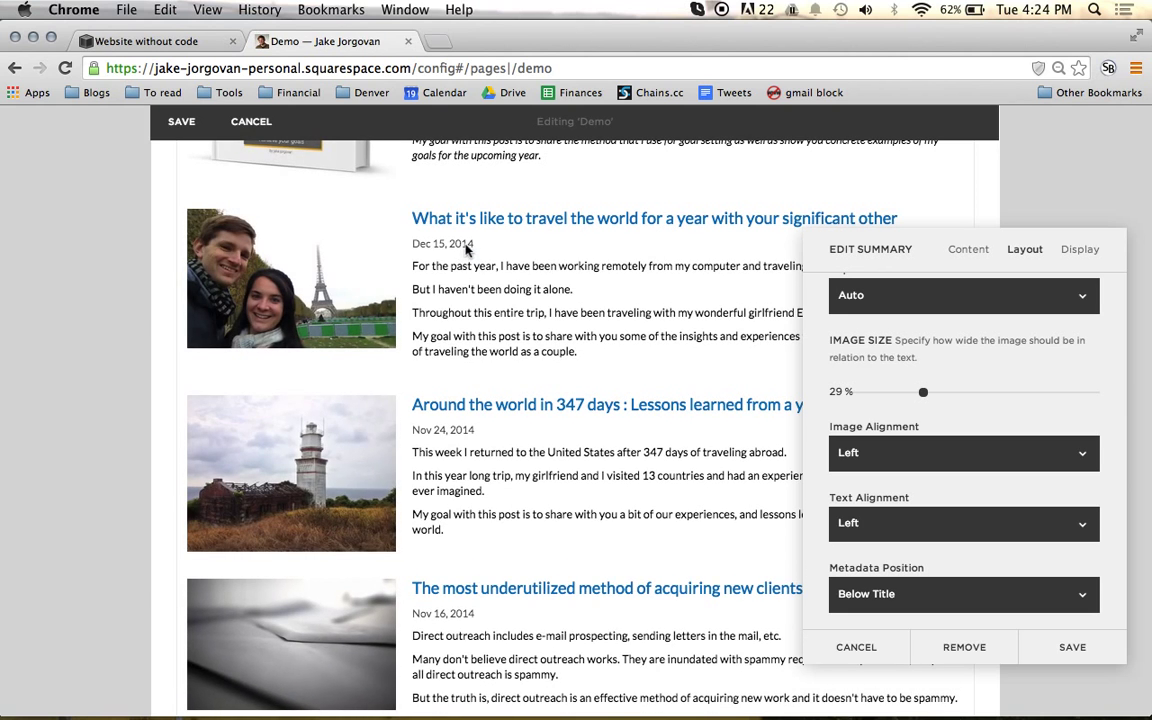
{"action": "left_click", "coordinate": [955, 598]}
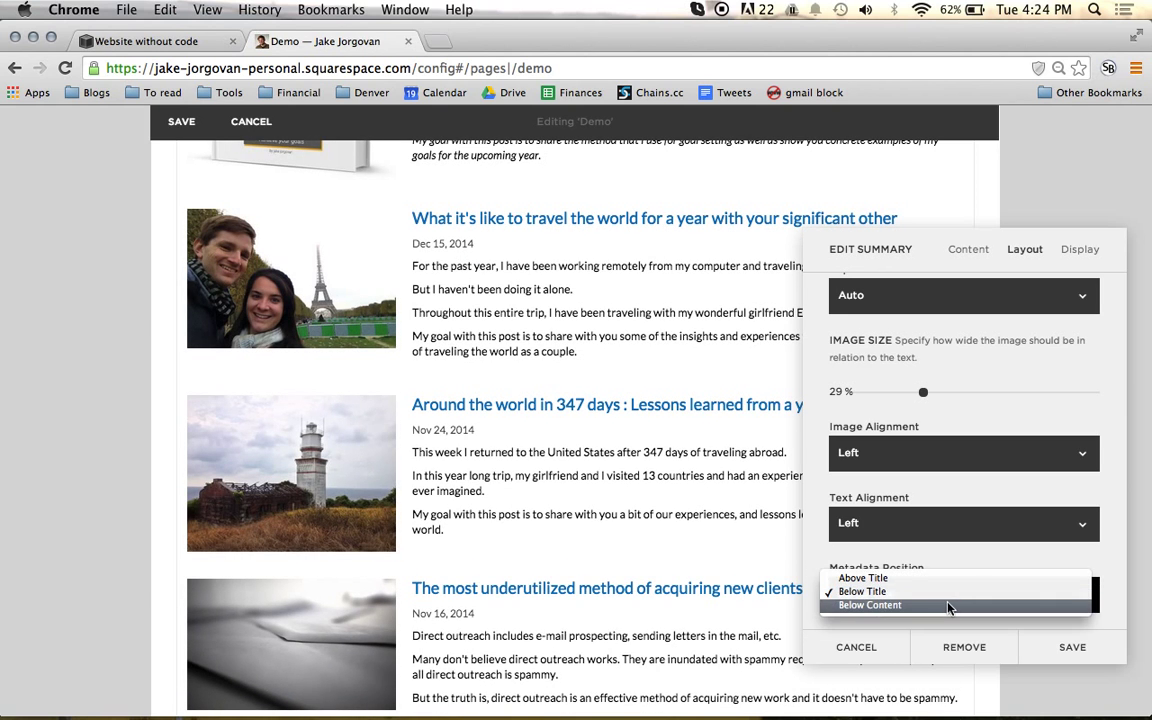
{"action": "left_click", "coordinate": [948, 606]}
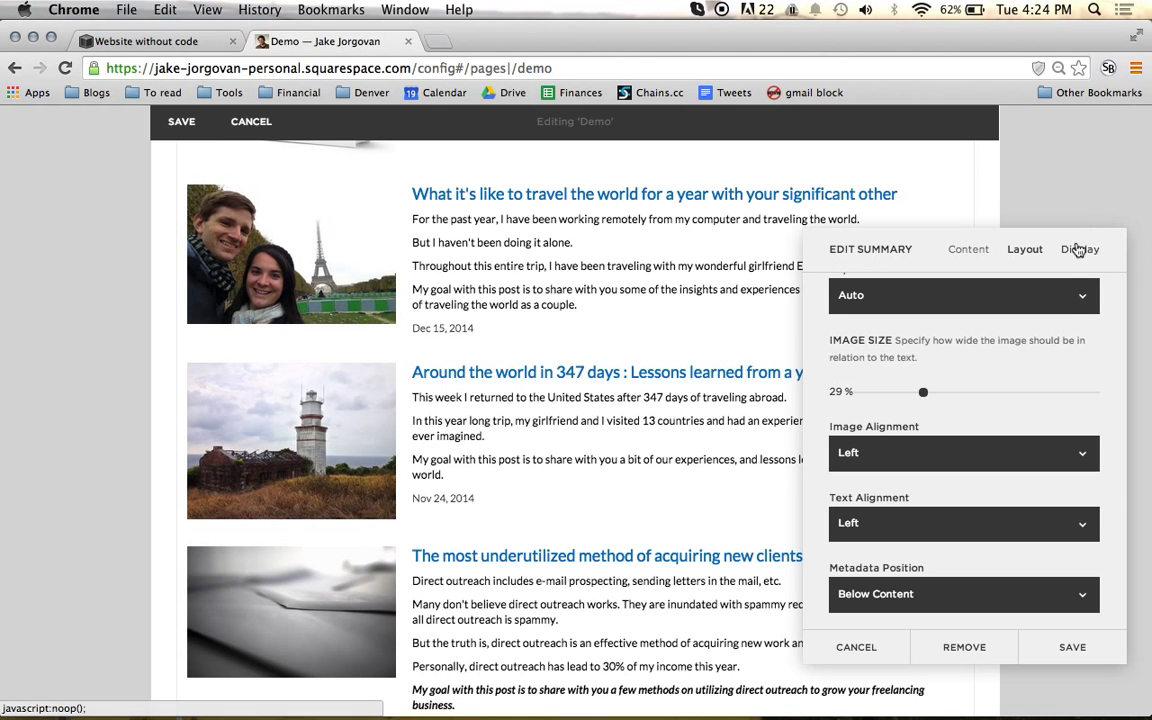
{"action": "scroll", "coordinate": [1034, 360], "scroll_direction": "up", "scroll_amount": 3}
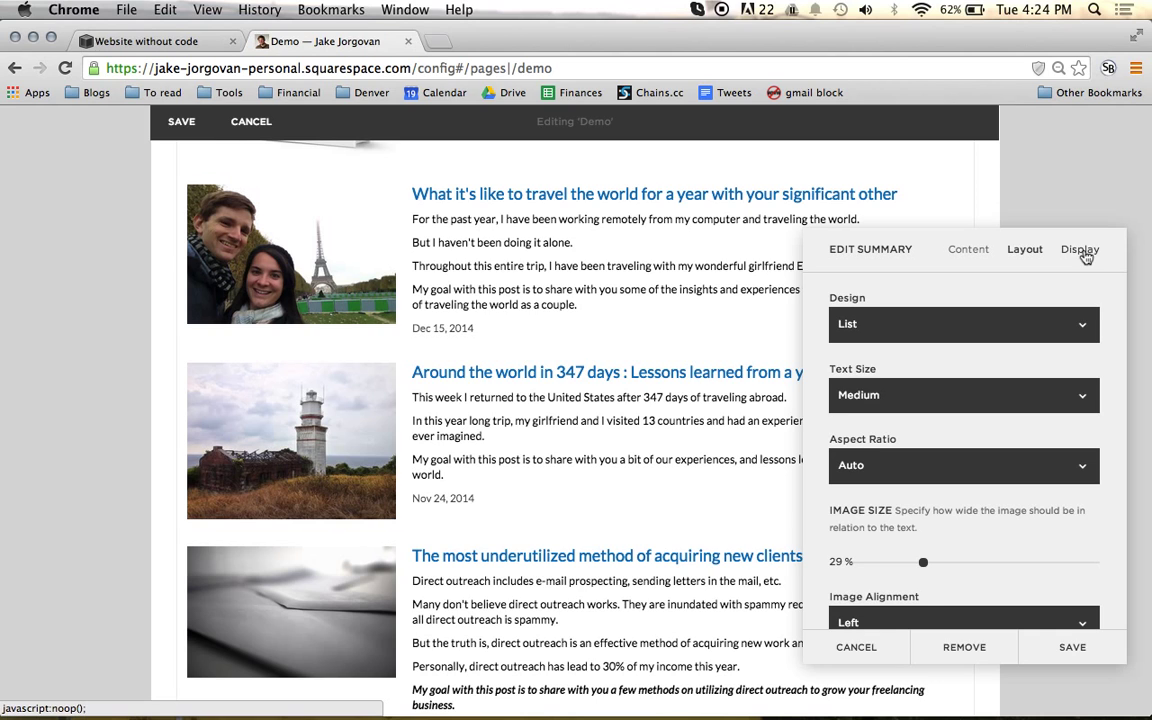
In the Display settings, raise Number of Items to 30 posts
{"action": "left_click", "coordinate": [1082, 251]}
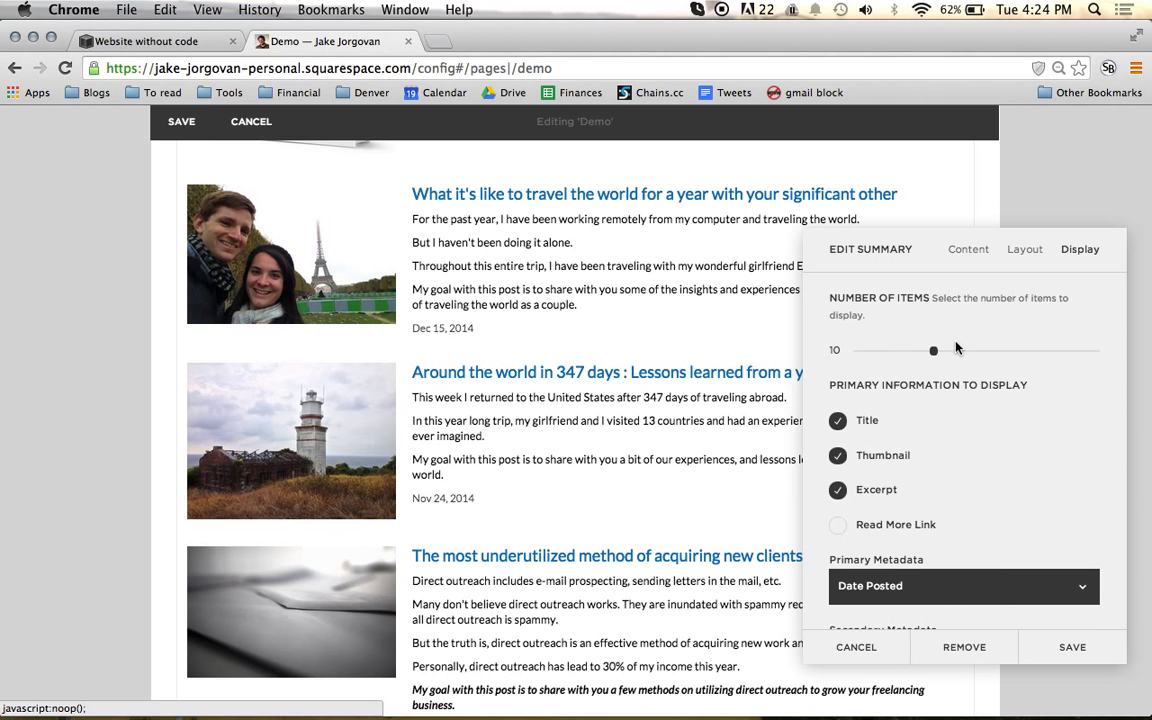
{"action": "left_click_drag", "start_coordinate": [932, 350], "coordinate": [1100, 346]}
{"action": "scroll", "coordinate": [652, 342], "scroll_direction": "down", "scroll_amount": 15}
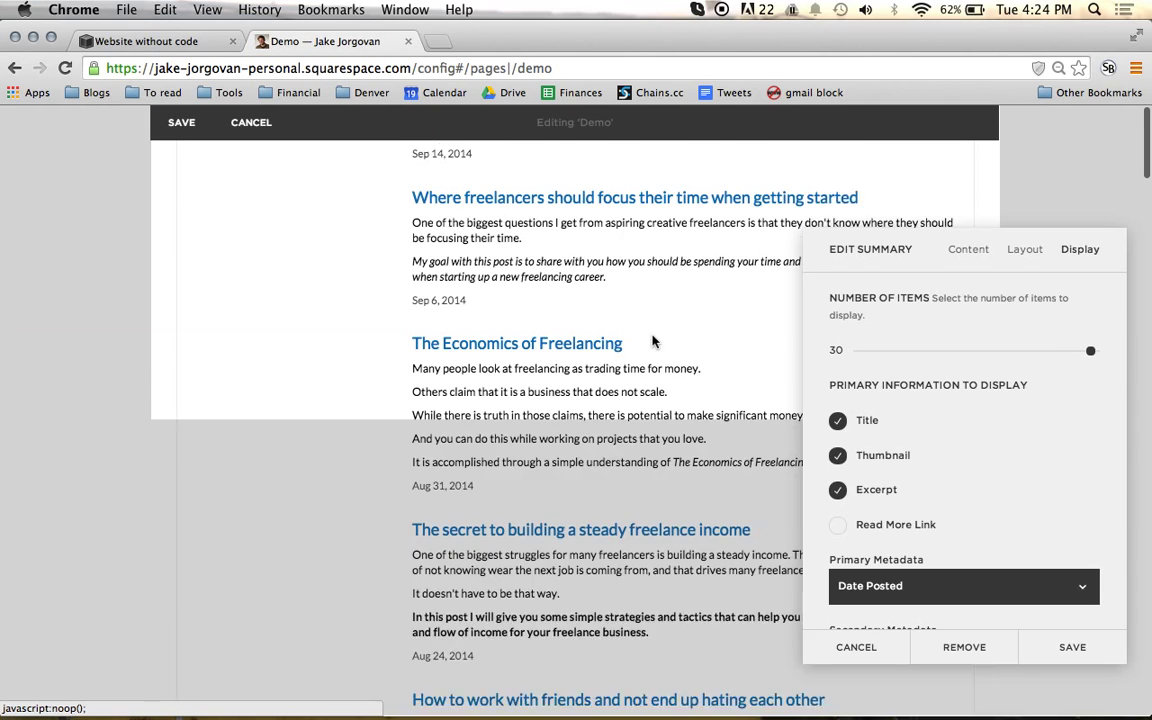
{"action": "scroll", "coordinate": [652, 342], "scroll_direction": "up", "scroll_amount": 5}
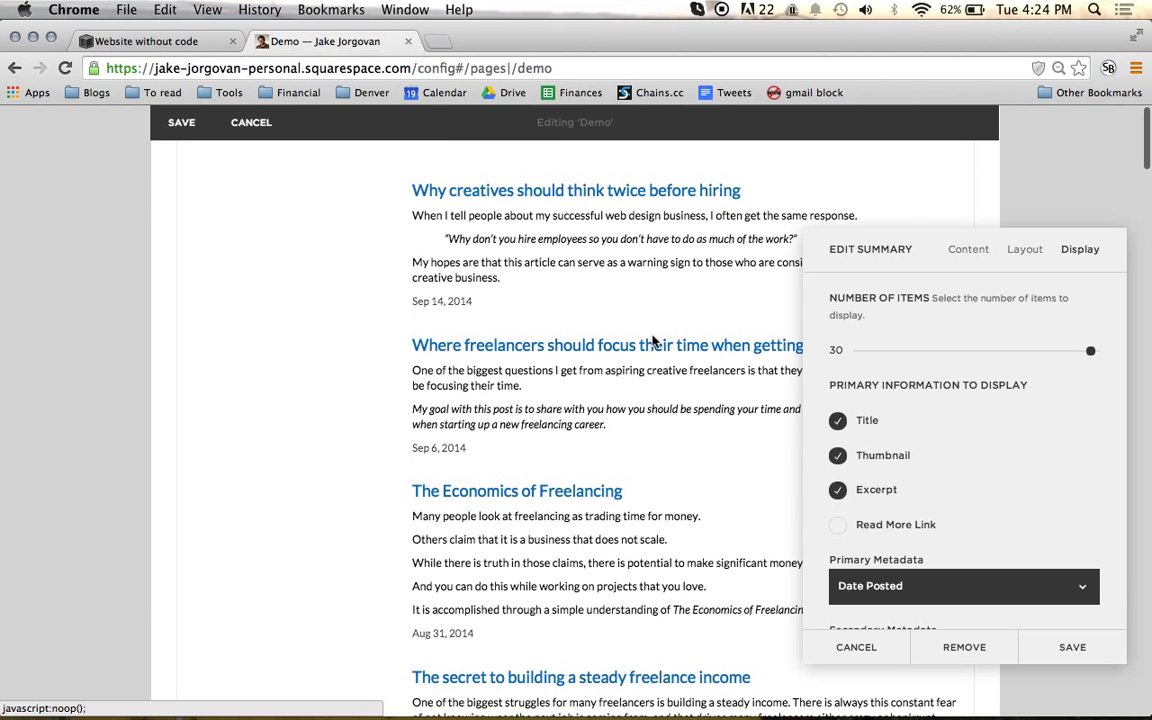
Reduce the Number of Items to 3 blog posts
{"action": "left_click_drag", "start_coordinate": [1093, 347], "coordinate": [882, 351]}
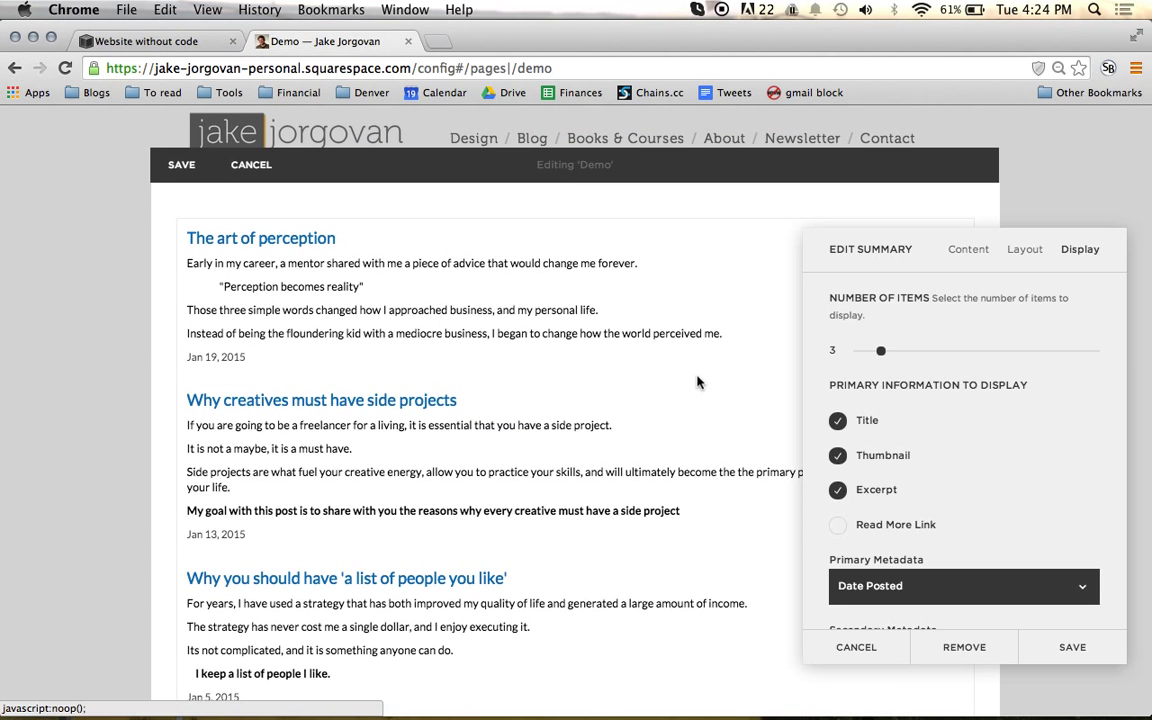
{"action": "scroll", "coordinate": [614, 407], "scroll_direction": "down", "scroll_amount": 2}
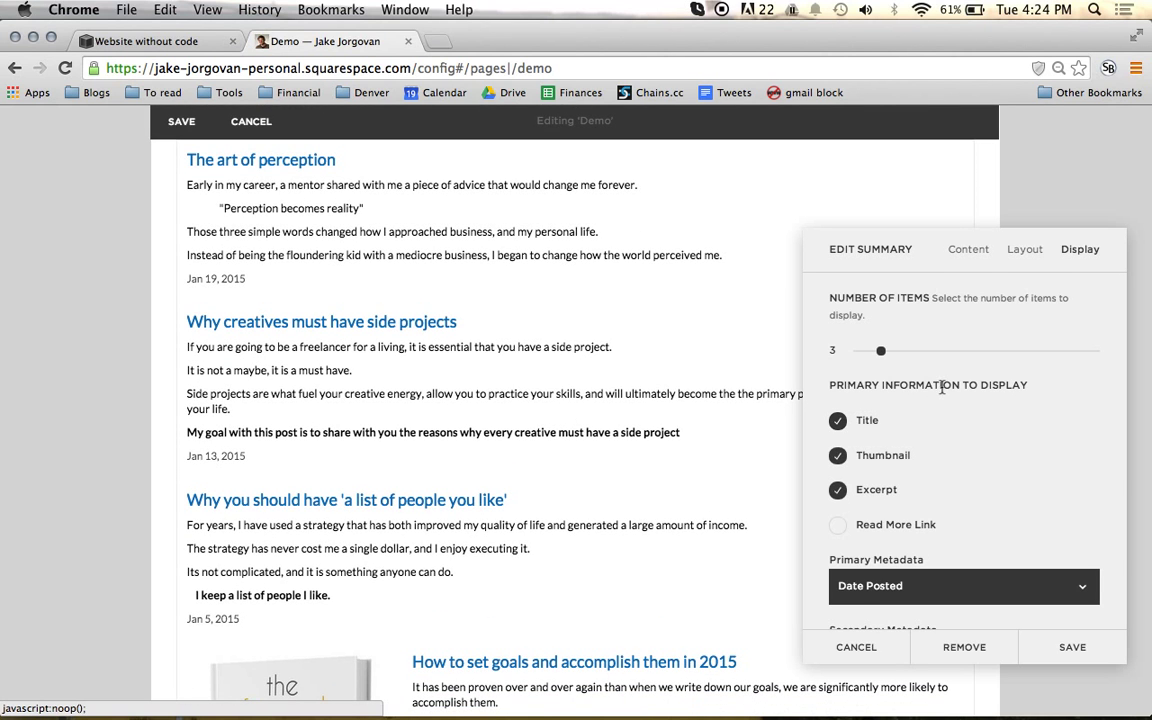
{"action": "scroll", "coordinate": [1080, 393], "scroll_direction": "down", "scroll_amount": 5}
{"action": "scroll", "coordinate": [480, 320], "scroll_direction": "down", "scroll_amount": 10}
{"action": "scroll", "coordinate": [535, 364], "scroll_direction": "down", "scroll_amount": 3}
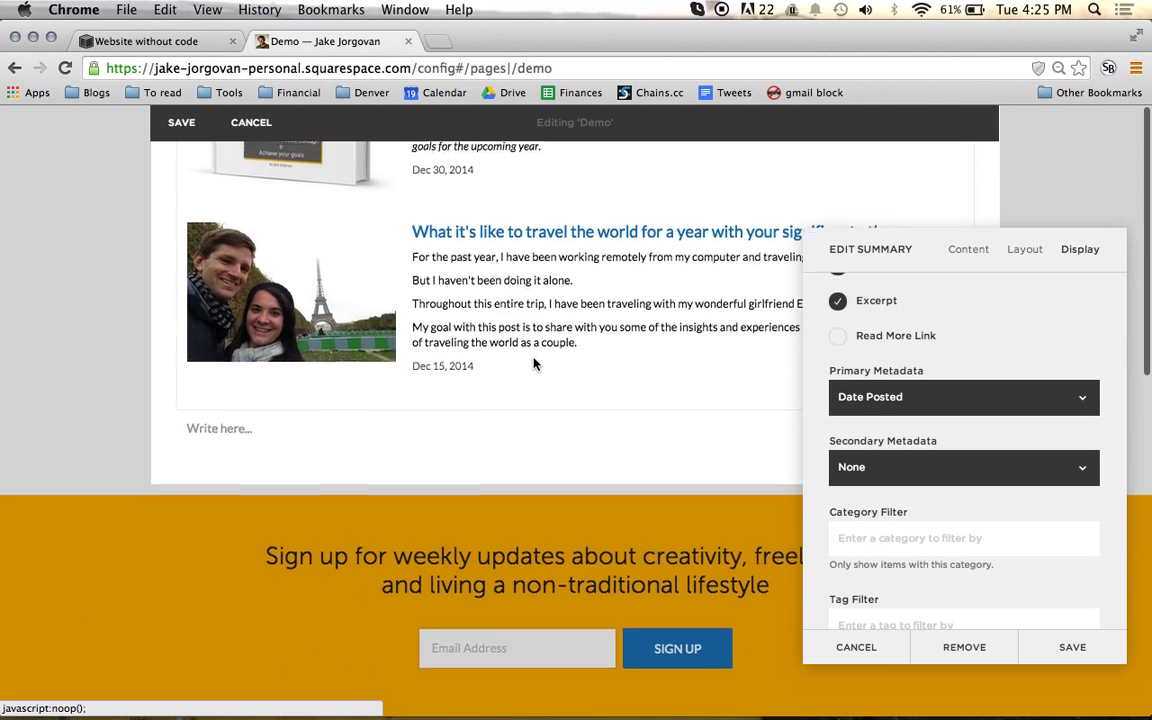
{"action": "scroll", "coordinate": [535, 364], "scroll_direction": "up", "scroll_amount": 5}
{"action": "scroll", "coordinate": [869, 320], "scroll_direction": "up", "scroll_amount": 4}
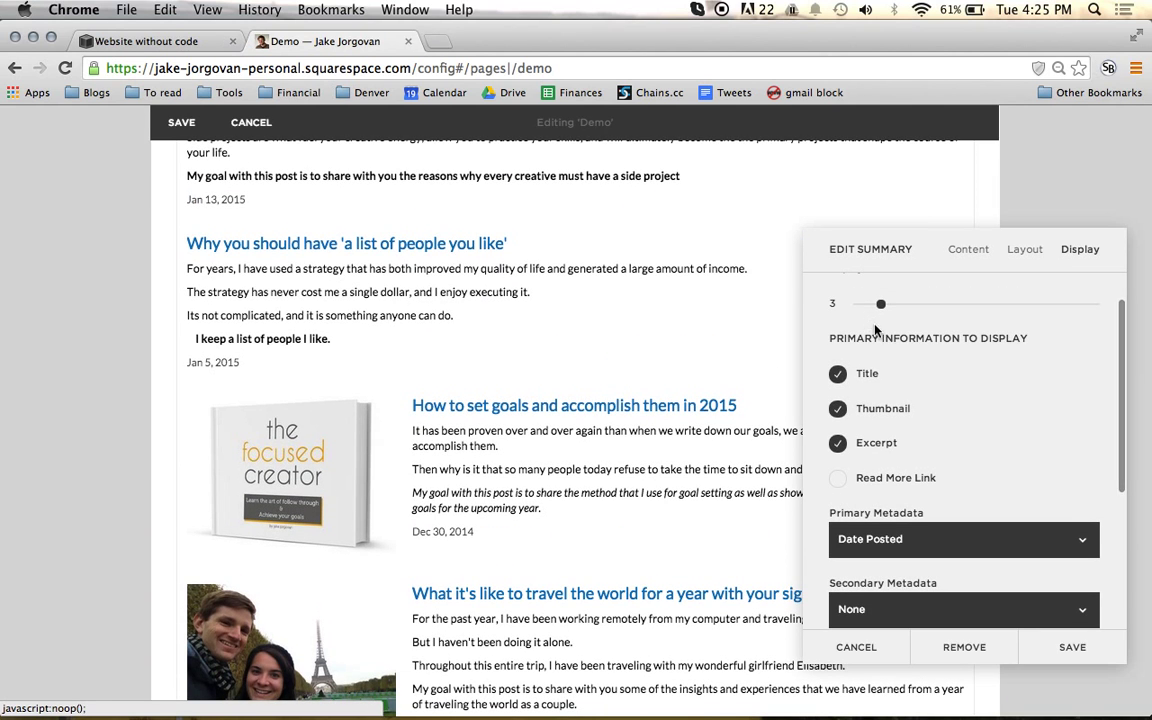
{"action": "left_click_drag", "start_coordinate": [881, 352], "coordinate": [873, 352]}
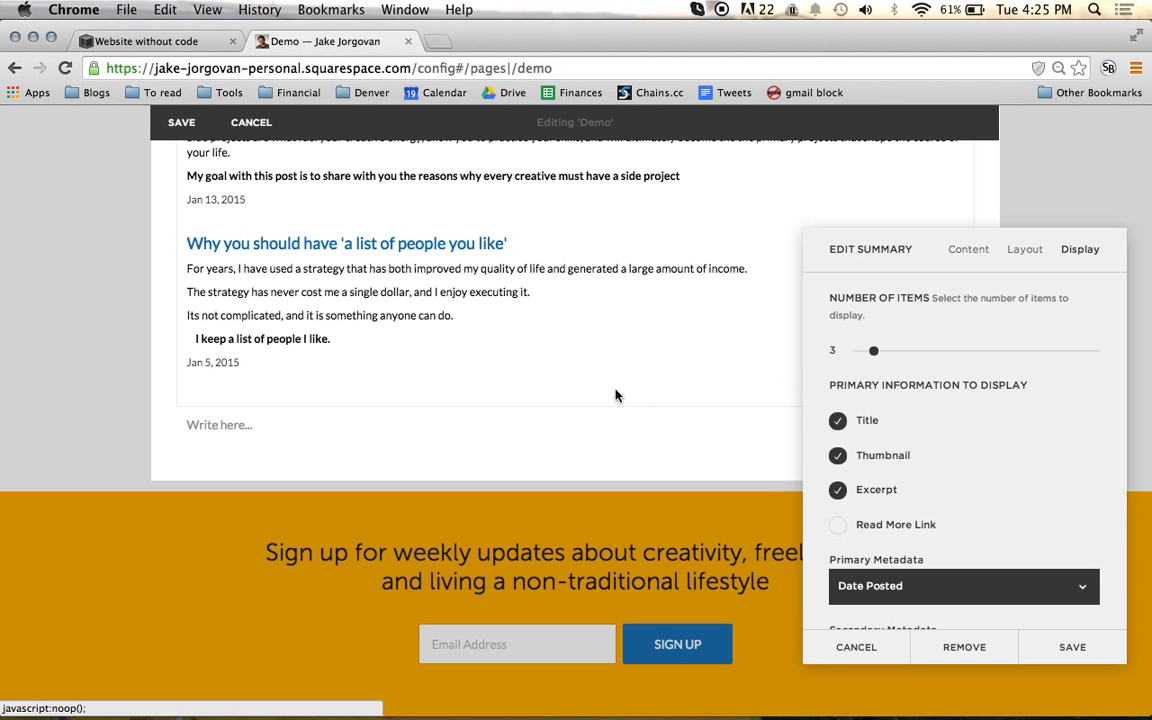
{"action": "scroll", "coordinate": [616, 395], "scroll_direction": "up", "scroll_amount": 3}
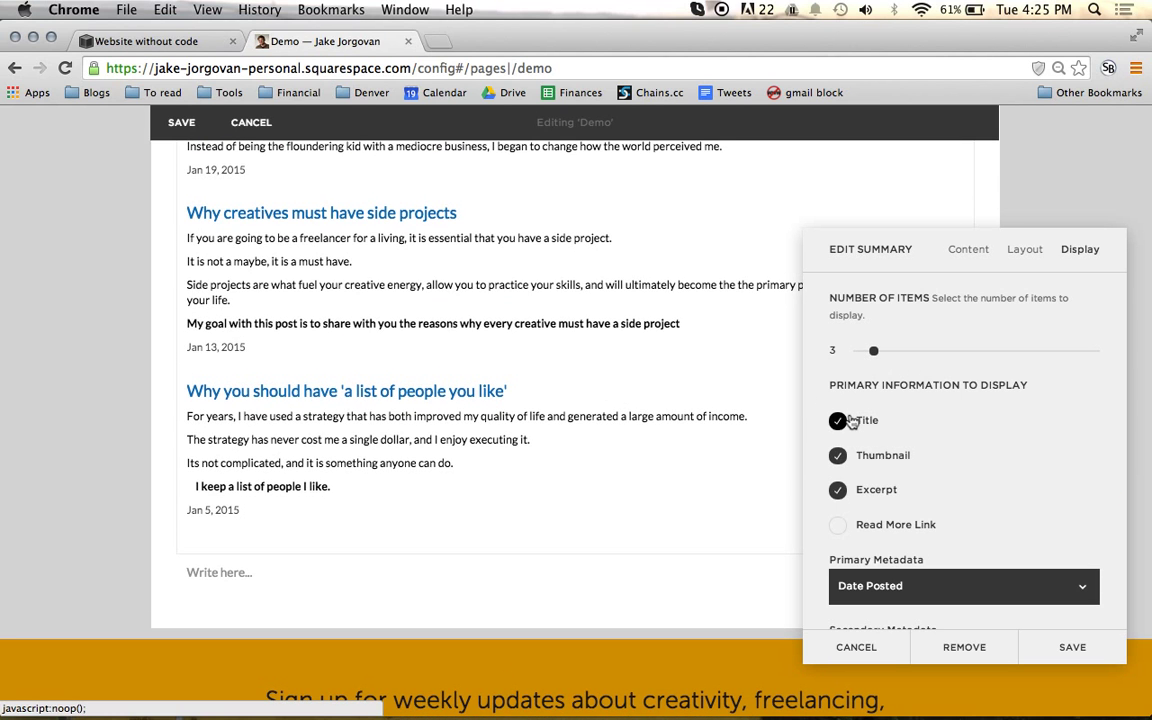
Keep titles on, set Number of Items to 5, enable Thumbnail and disable Excerpt
{"action": "scroll", "coordinate": [741, 430], "scroll_direction": "up", "scroll_amount": 2}
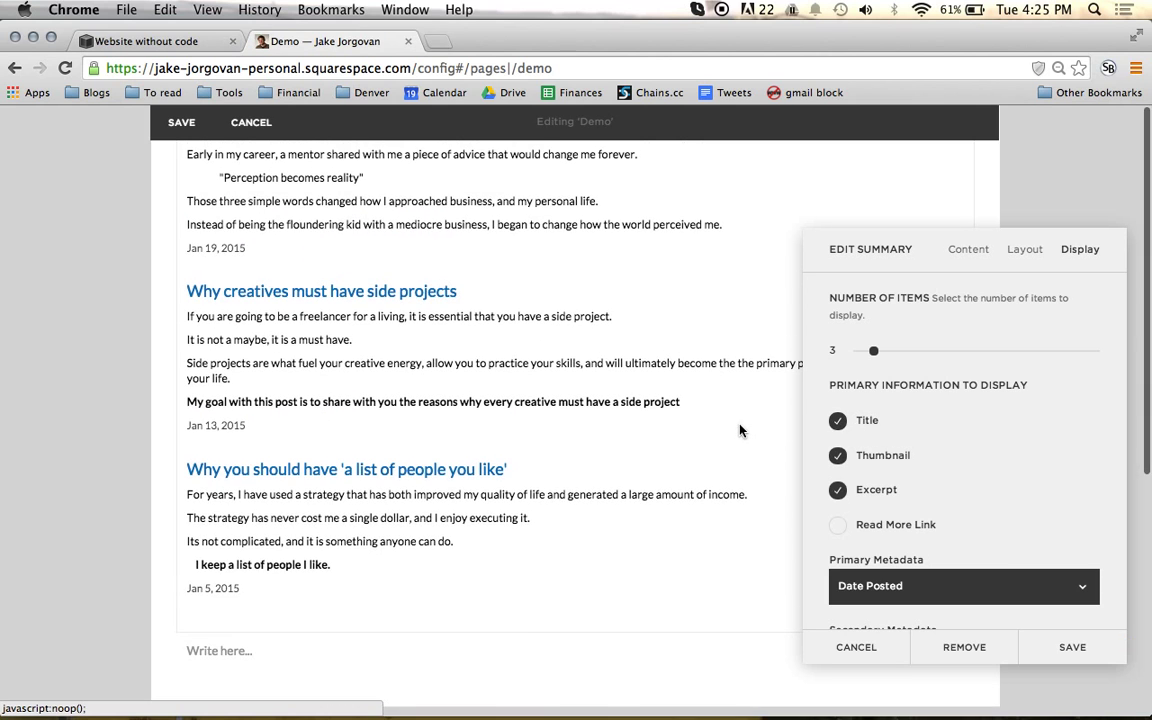
{"action": "left_click", "coordinate": [837, 424]}
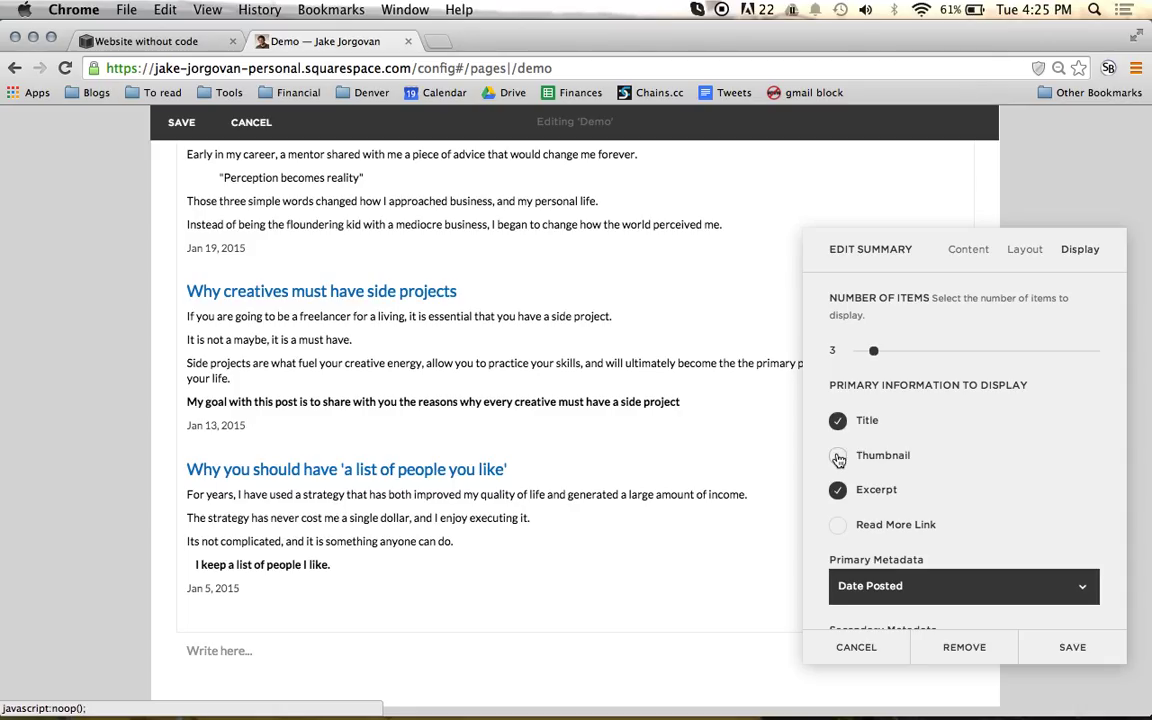
{"action": "left_click_drag", "start_coordinate": [870, 352], "coordinate": [893, 352]}
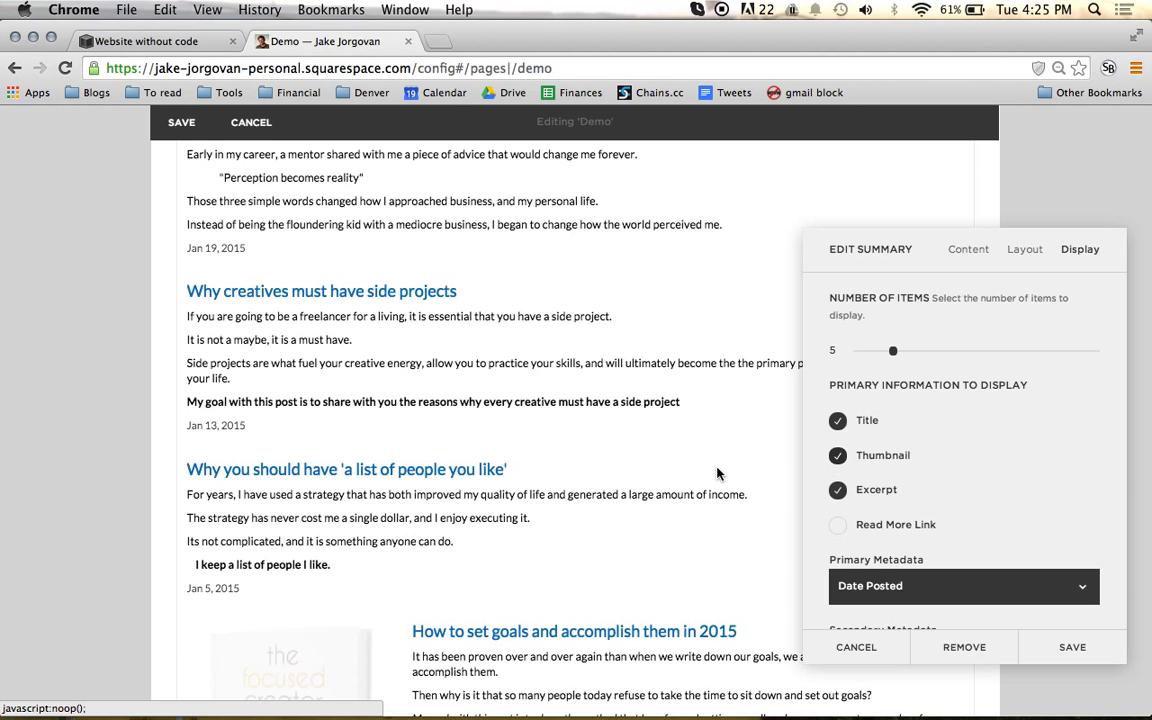
{"action": "scroll", "coordinate": [717, 473], "scroll_direction": "down", "scroll_amount": 3}
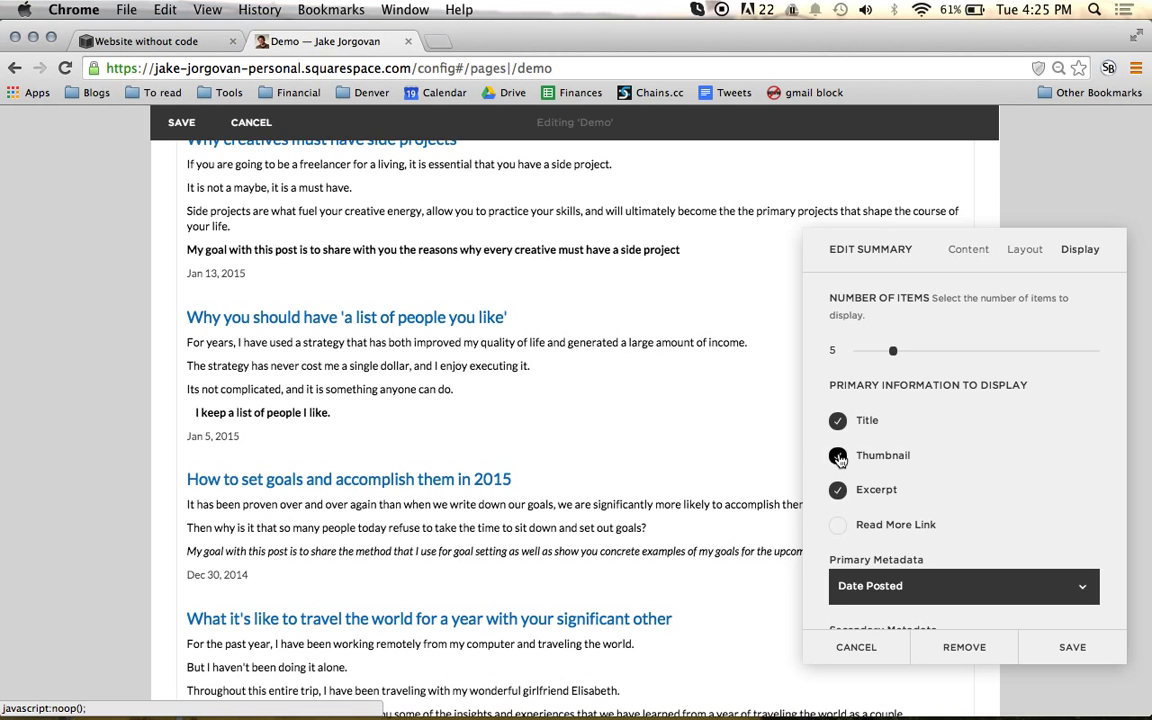
{"action": "left_click", "coordinate": [838, 456]}
{"action": "scroll", "coordinate": [615, 393], "scroll_direction": "down", "scroll_amount": 2}
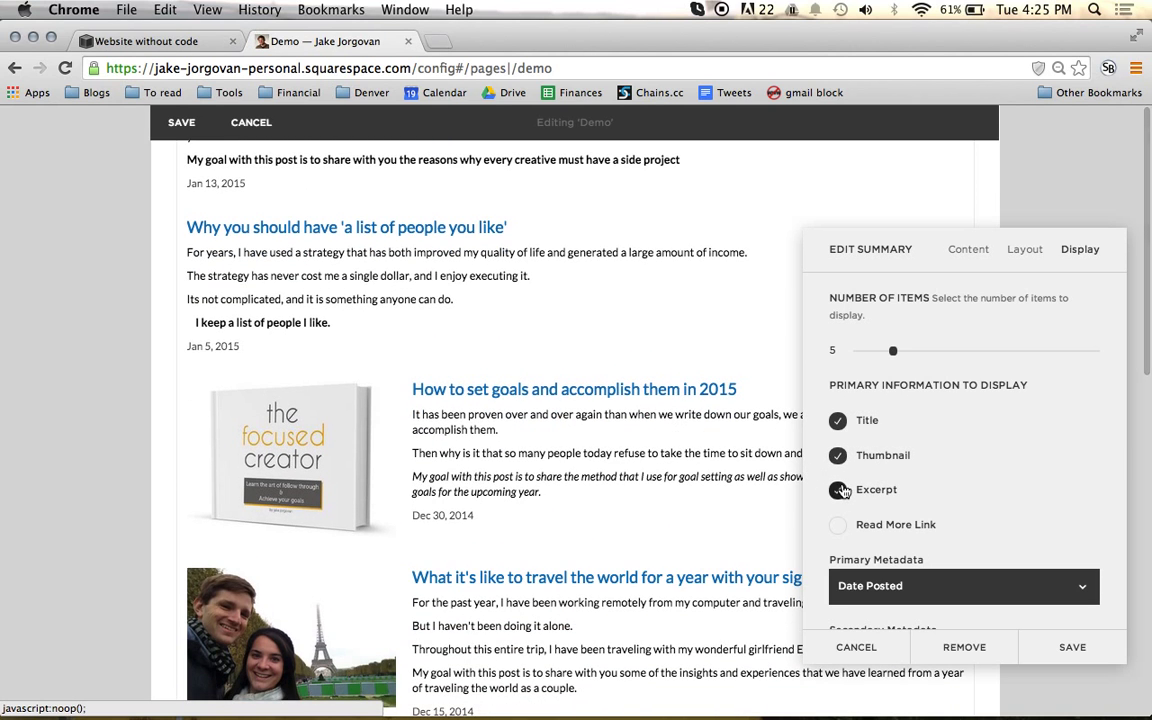
{"action": "left_click", "coordinate": [838, 489]}
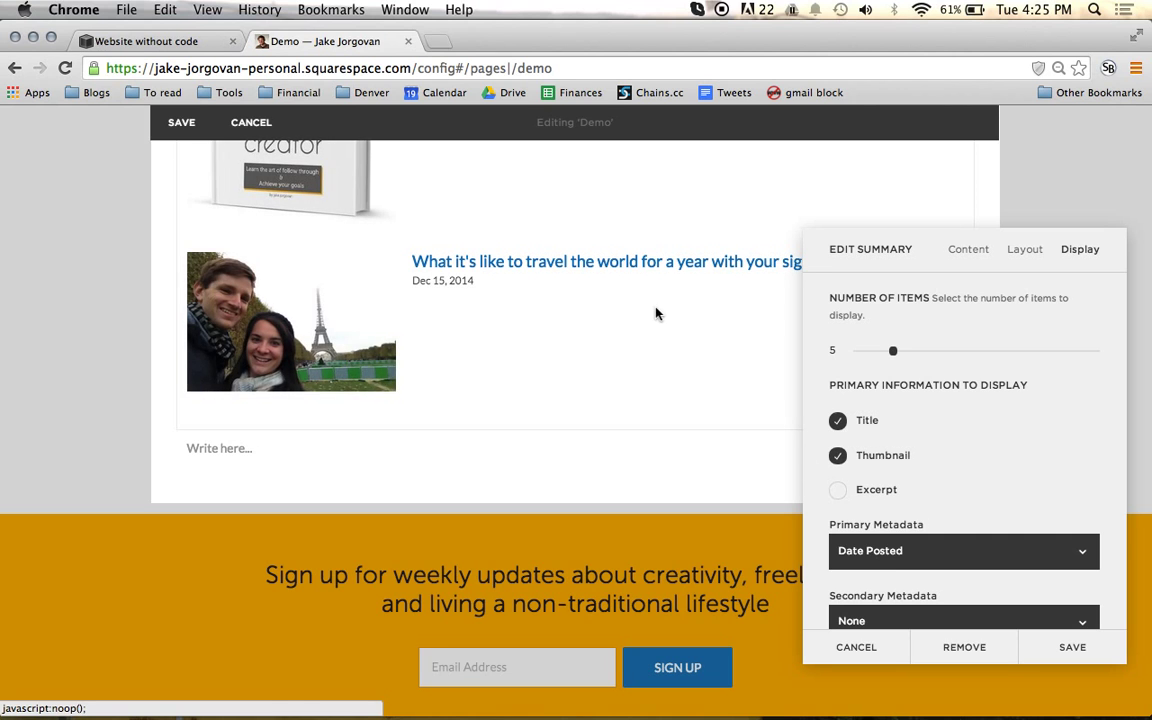
{"action": "scroll", "coordinate": [655, 313], "scroll_direction": "up", "scroll_amount": 4}
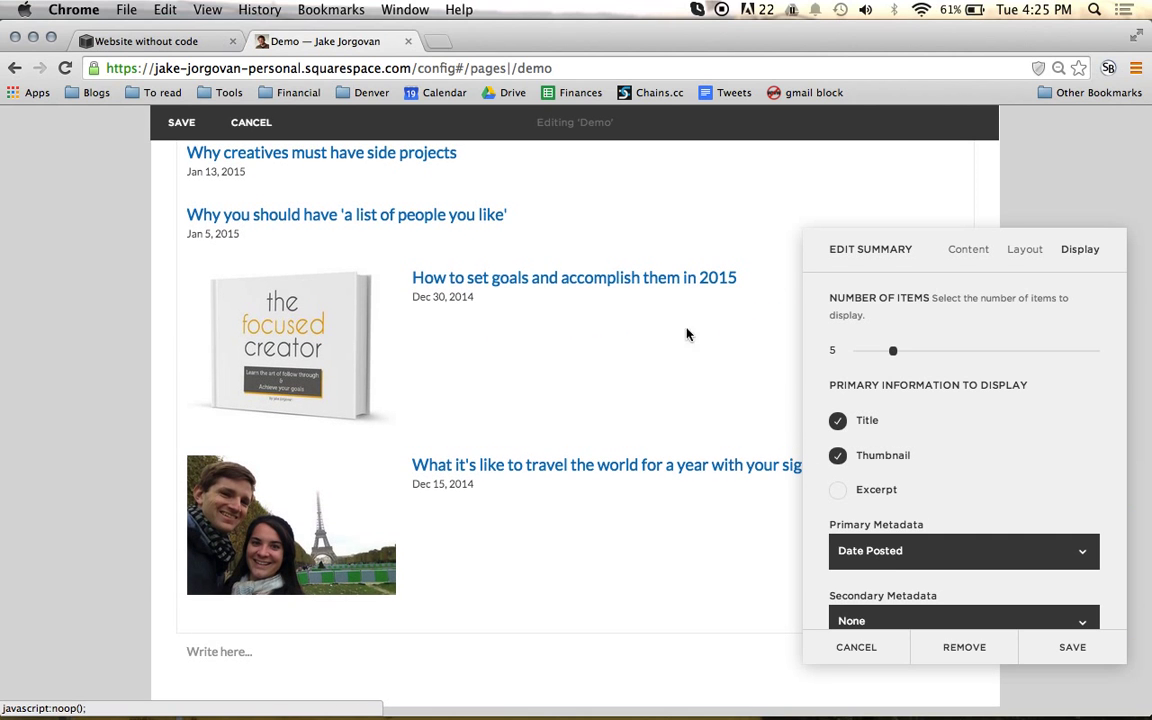
Restore excerpts and set Primary Metadata to Author after trying Tags
{"action": "left_click", "coordinate": [839, 490]}
{"action": "scroll", "coordinate": [1078, 463], "scroll_direction": "down", "scroll_amount": 2}
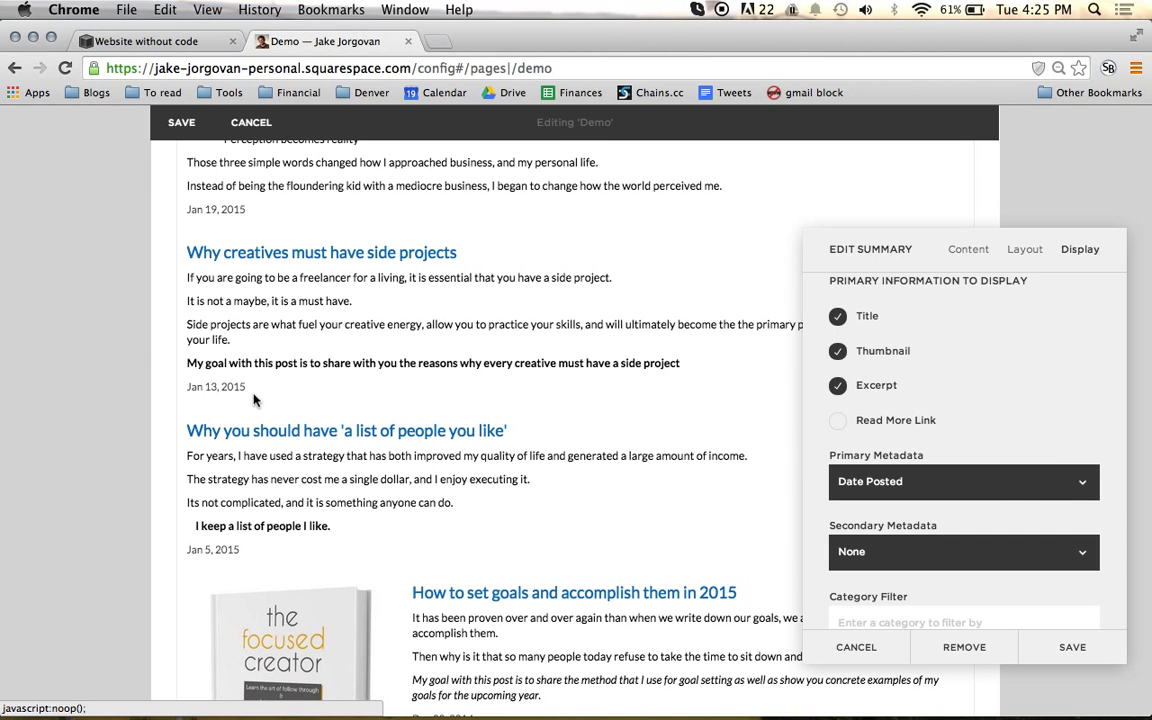
{"action": "left_click", "coordinate": [928, 477]}
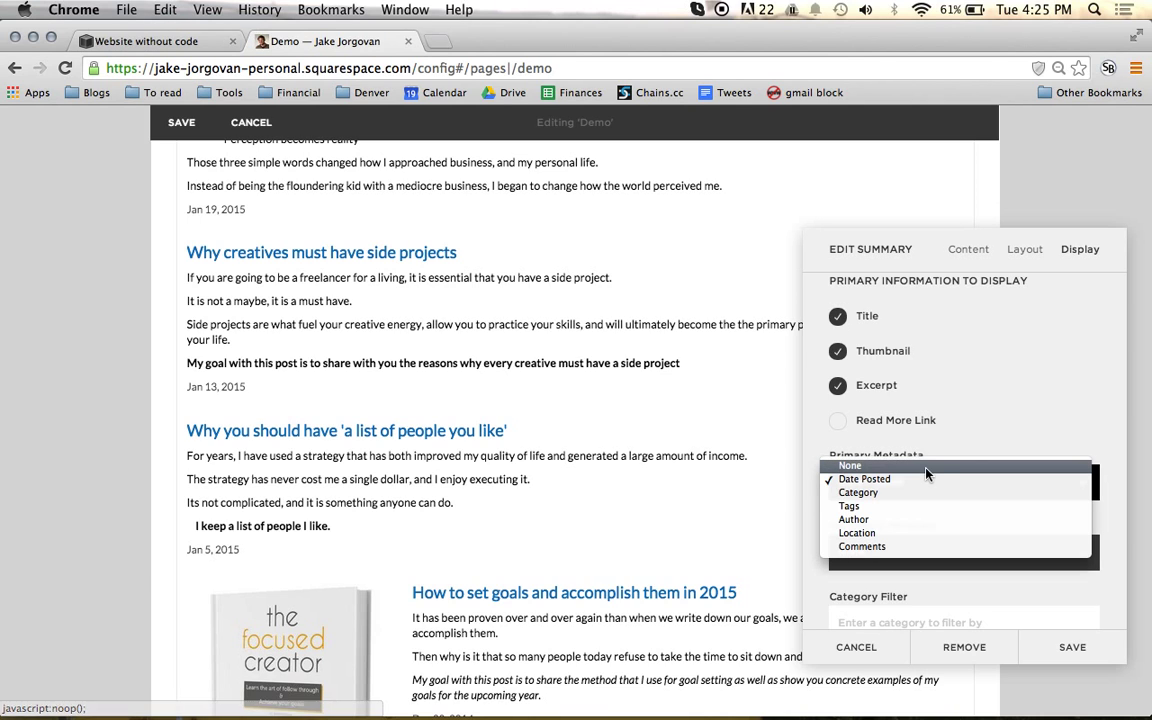
{"action": "left_click", "coordinate": [899, 507]}
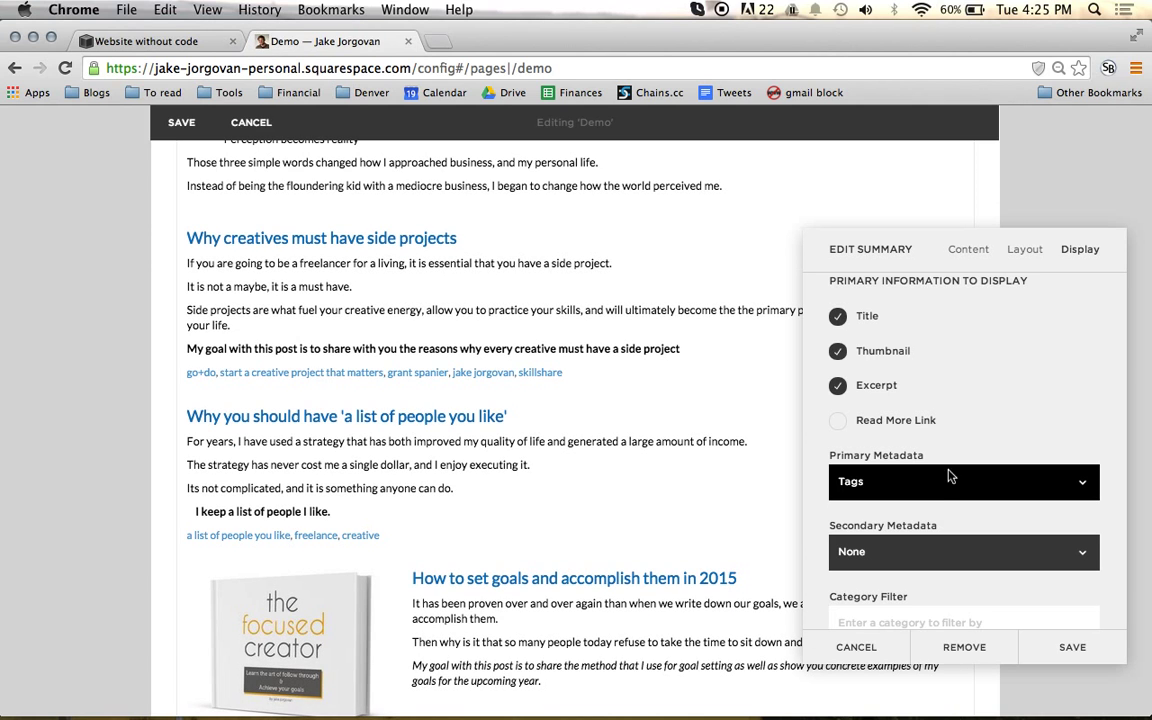
{"action": "left_click", "coordinate": [950, 478]}
{"action": "left_click", "coordinate": [940, 497]}
{"action": "left_click", "coordinate": [955, 491]}
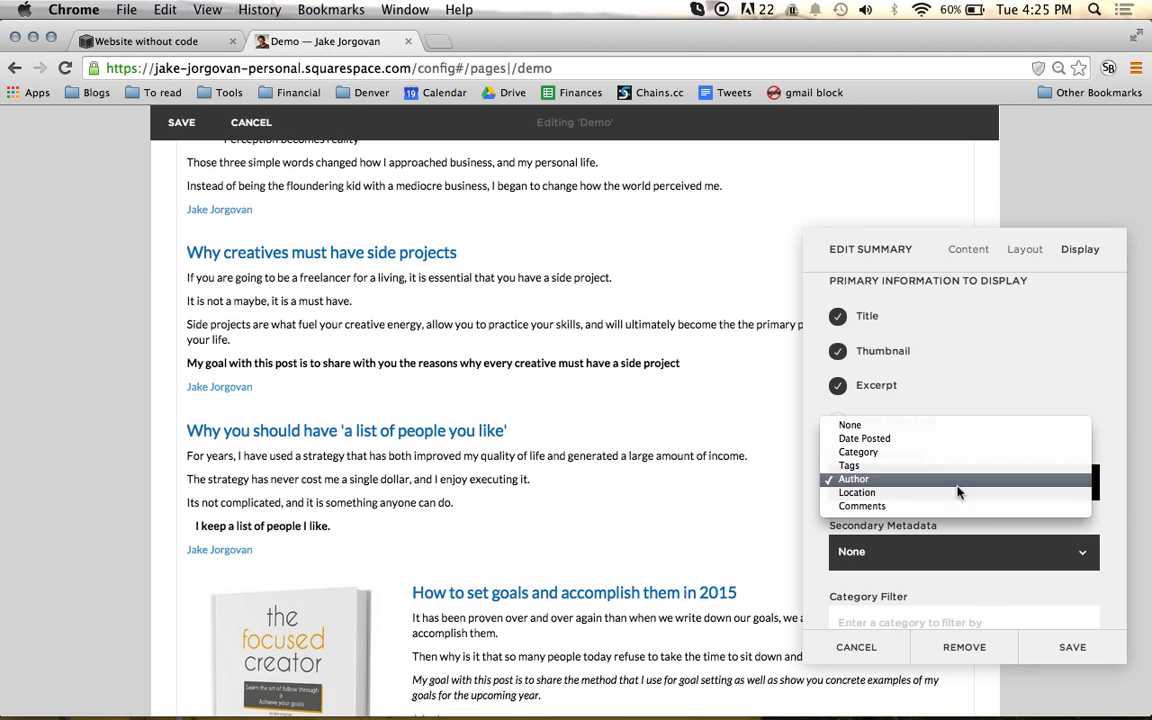
{"action": "left_click", "coordinate": [1058, 405]}
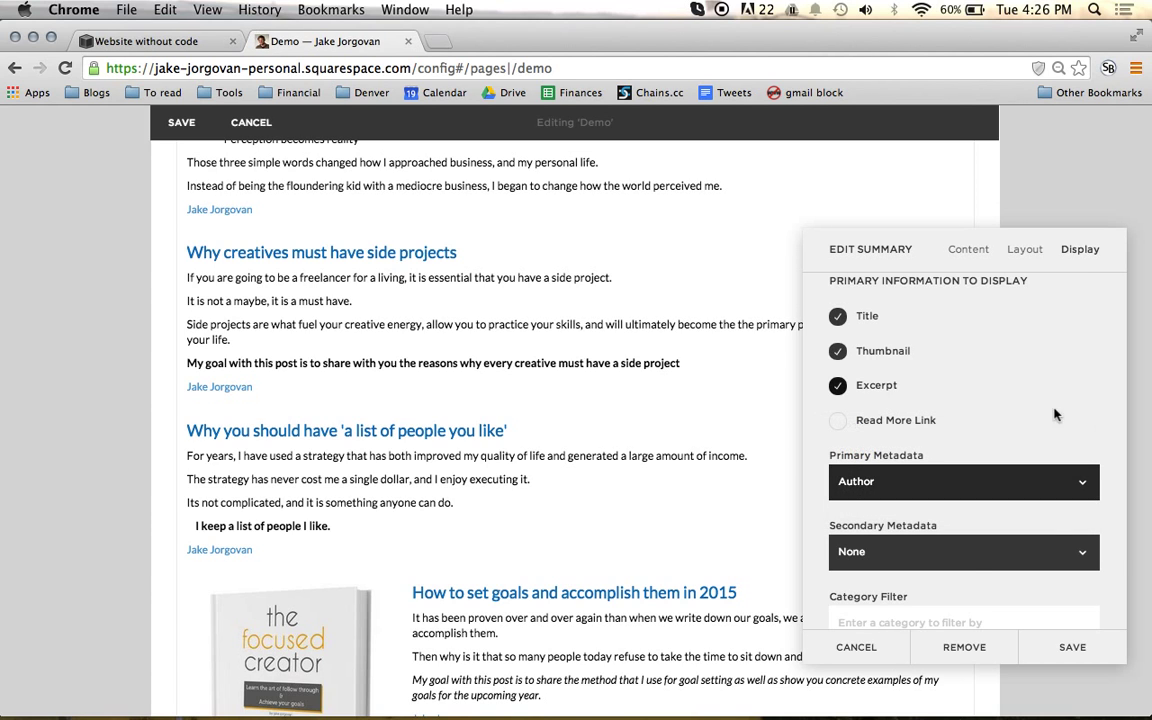
Set Secondary Metadata to Date Posted
{"action": "left_click", "coordinate": [977, 549]}
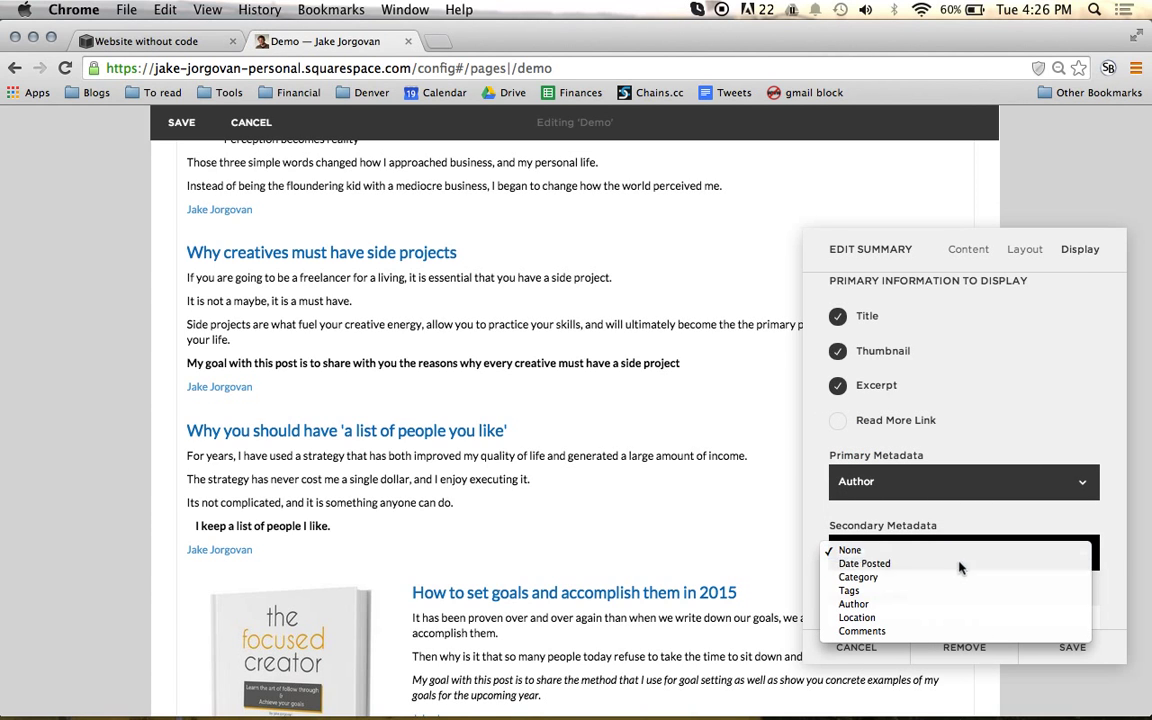
{"action": "left_click", "coordinate": [963, 563]}
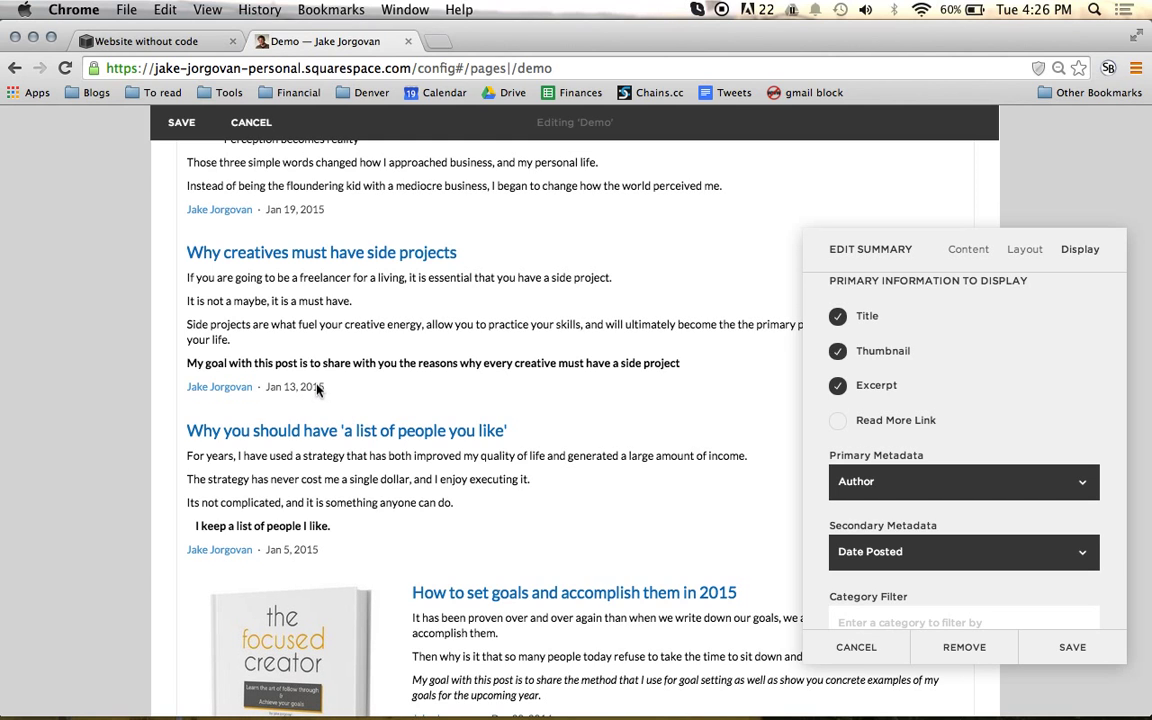
{"action": "scroll", "coordinate": [905, 432], "scroll_direction": "down", "scroll_amount": 5}
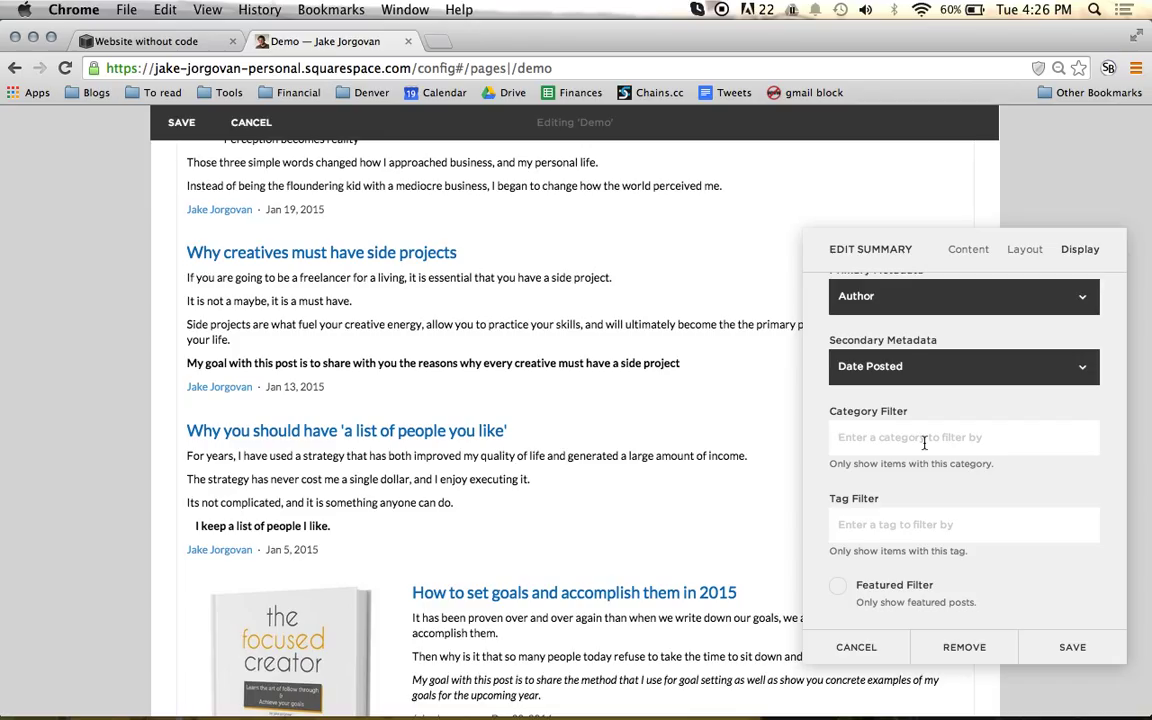
{"action": "type", "text": "Cre"}
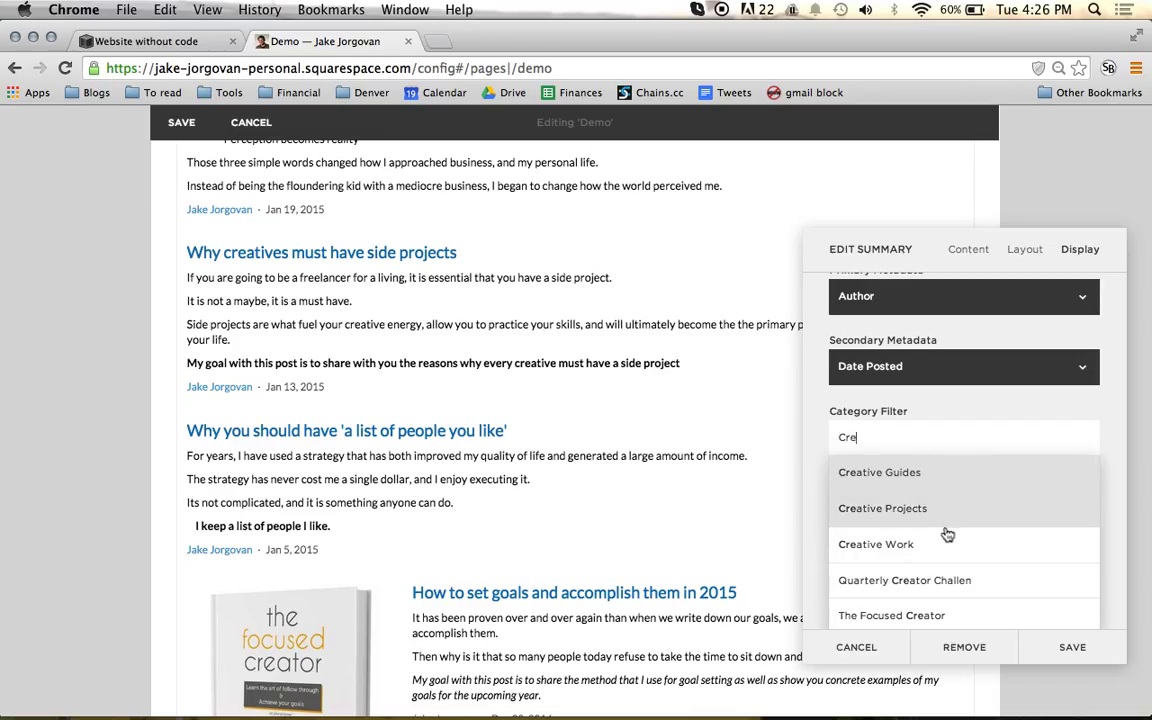
{"action": "scroll", "coordinate": [939, 545], "scroll_direction": "down", "scroll_amount": 1}
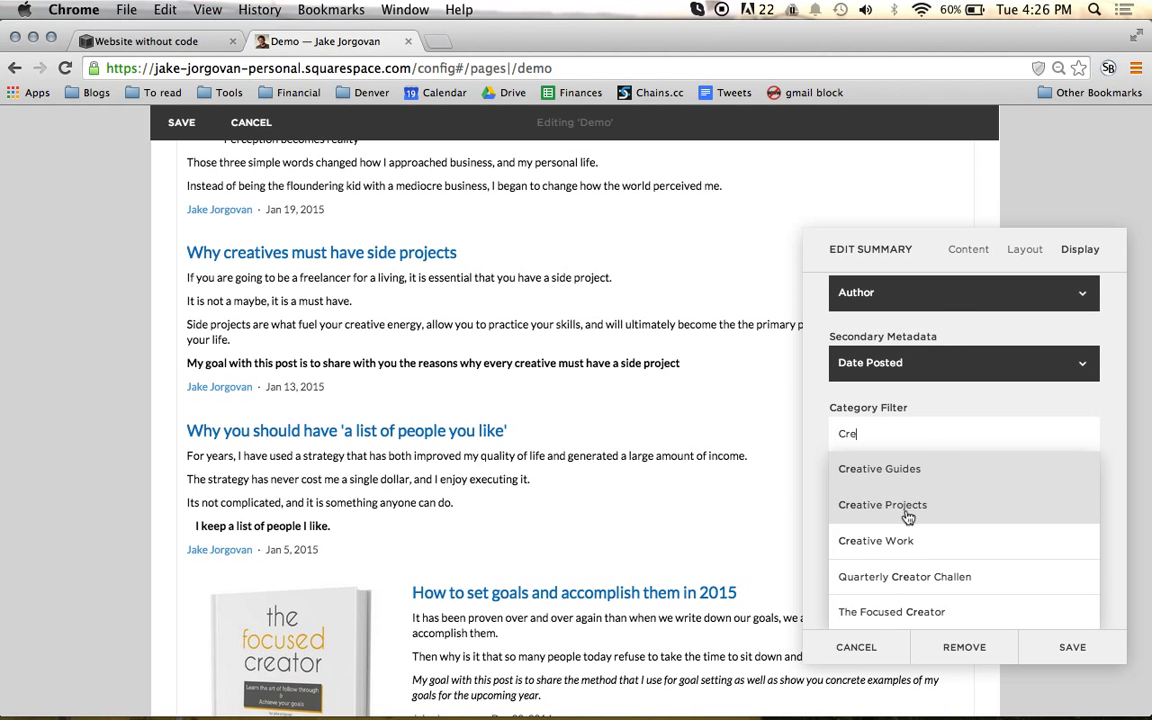
{"action": "left_click", "coordinate": [932, 618]}
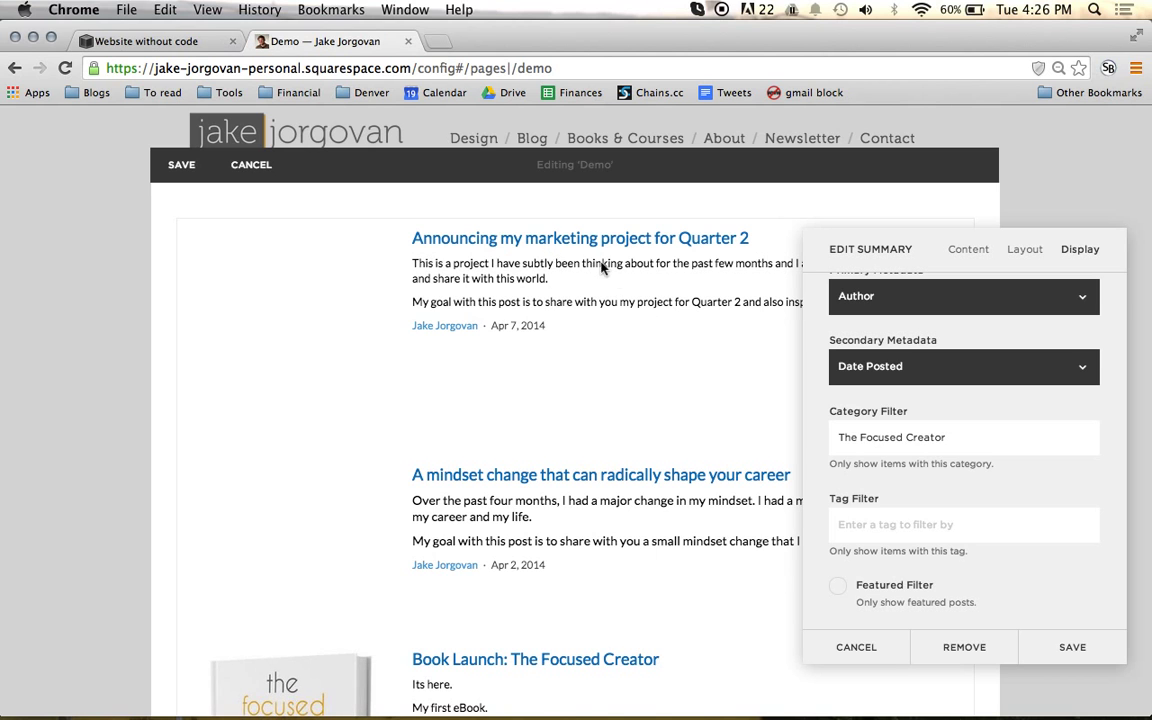
{"action": "scroll", "coordinate": [595, 302], "scroll_direction": "down", "scroll_amount": 1}
{"action": "scroll", "coordinate": [595, 302], "scroll_direction": "down", "scroll_amount": 10}
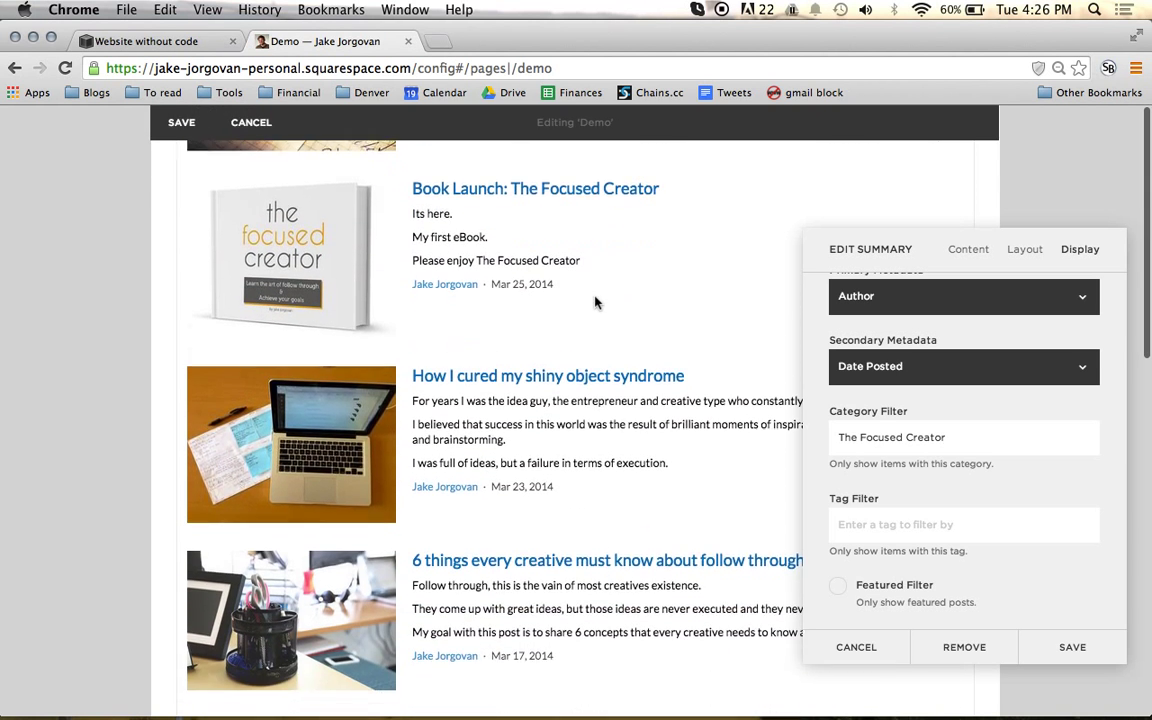
{"action": "scroll", "coordinate": [595, 302], "scroll_direction": "up", "scroll_amount": 8}
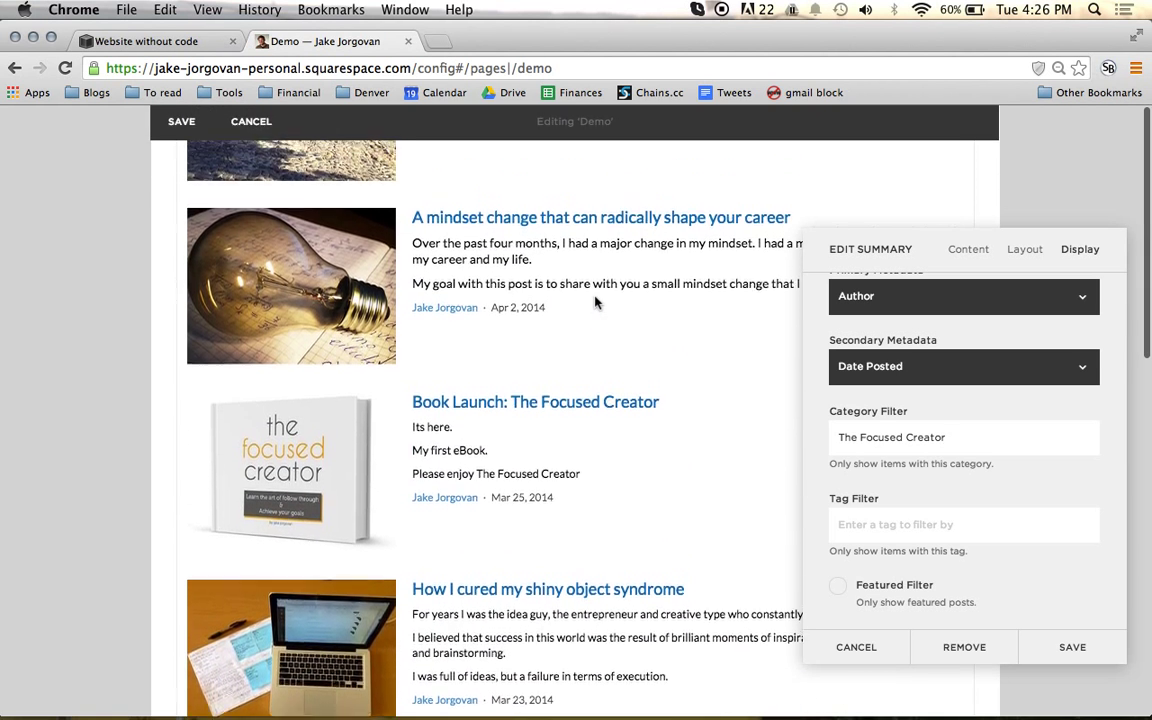
{"action": "scroll", "coordinate": [681, 535], "scroll_direction": "down", "scroll_amount": 2}
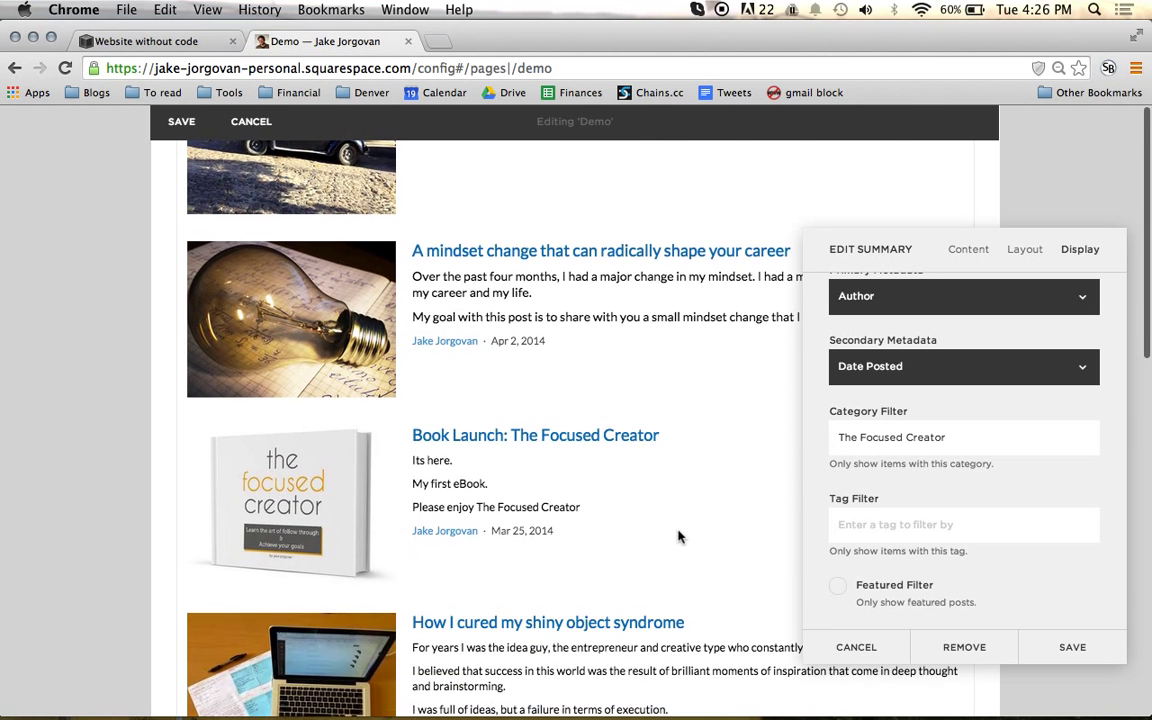
{"action": "left_click", "coordinate": [1021, 437]}
{"action": "key", "text": "BackSpace"}
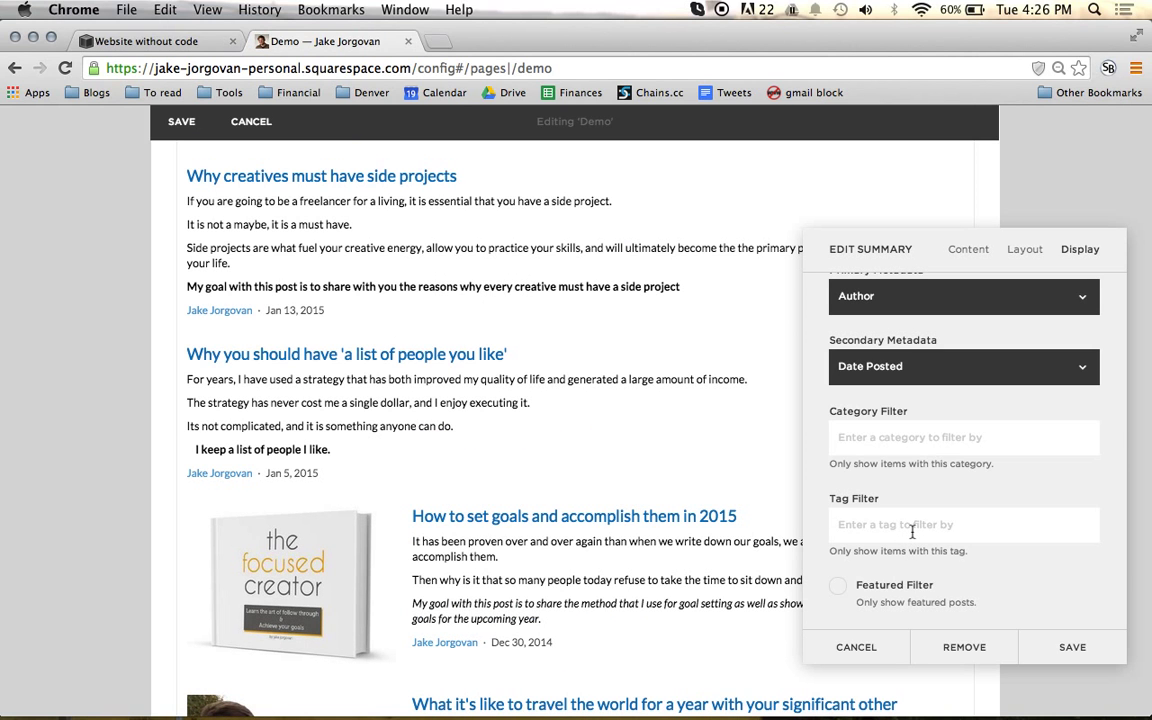
{"action": "left_click", "coordinate": [911, 533]}
{"action": "type", "text": "Free"}
{"action": "key", "text": "Down"}
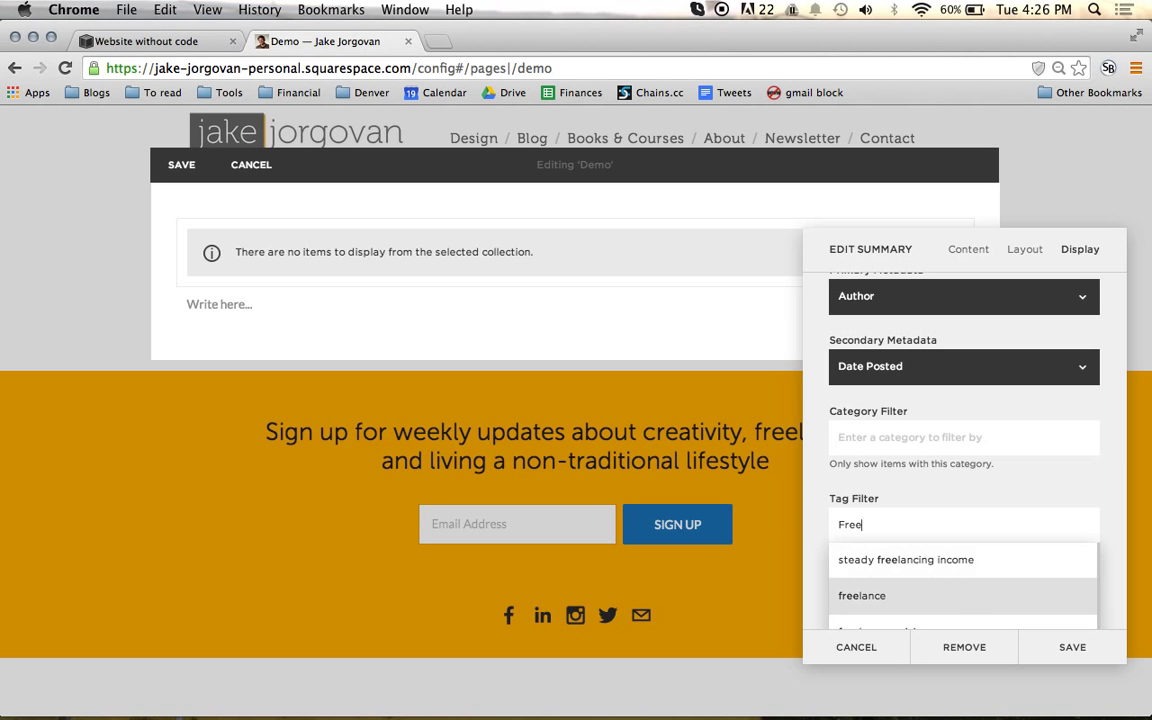
{"action": "key", "text": "Return"}
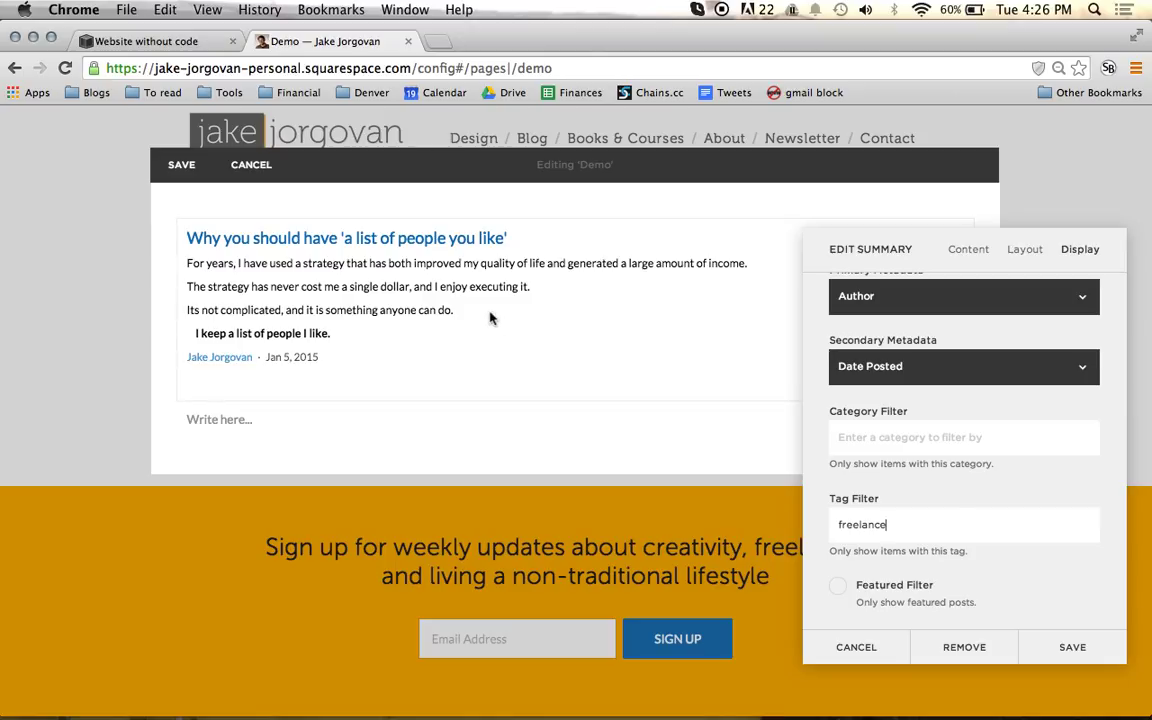
{"action": "left_click_drag", "start_coordinate": [833, 524], "coordinate": [940, 527]}
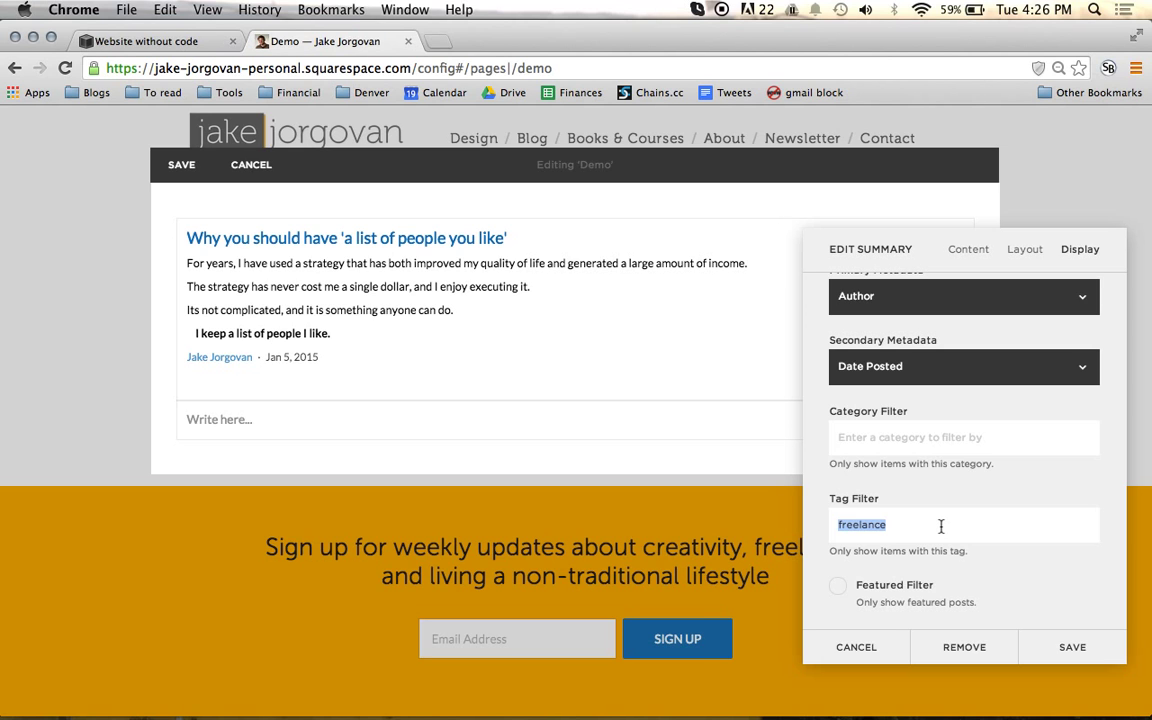
{"action": "key", "text": "BackSpace"}
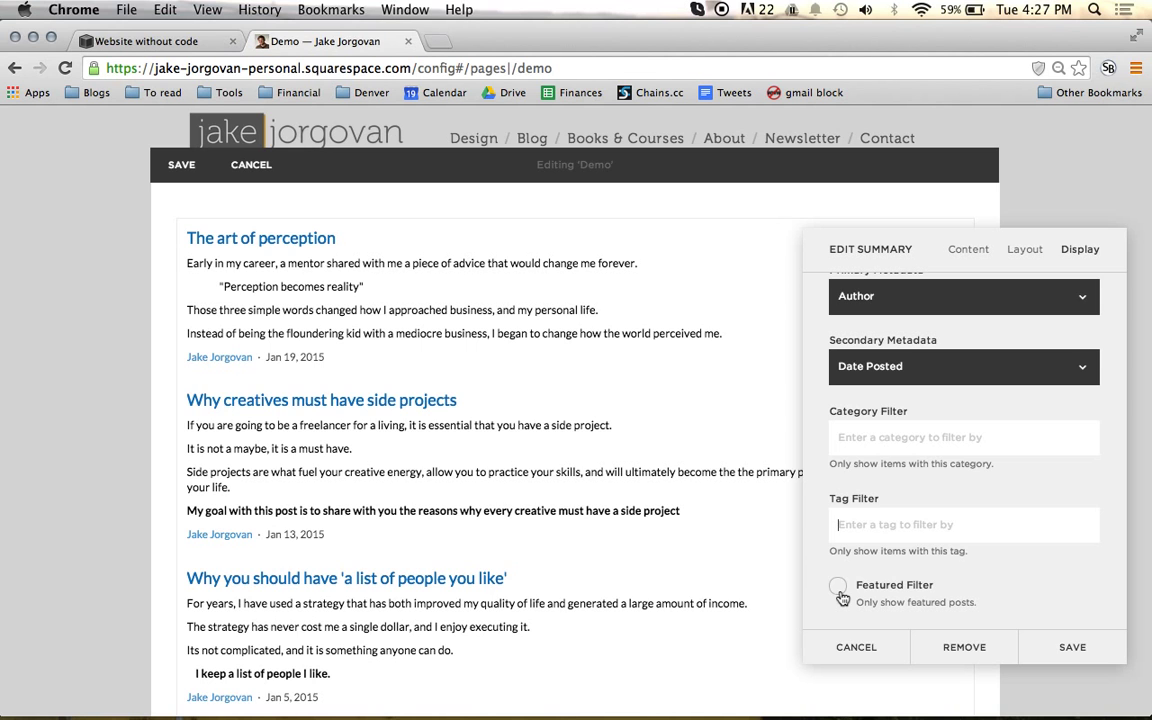
{"action": "left_click", "coordinate": [840, 590]}
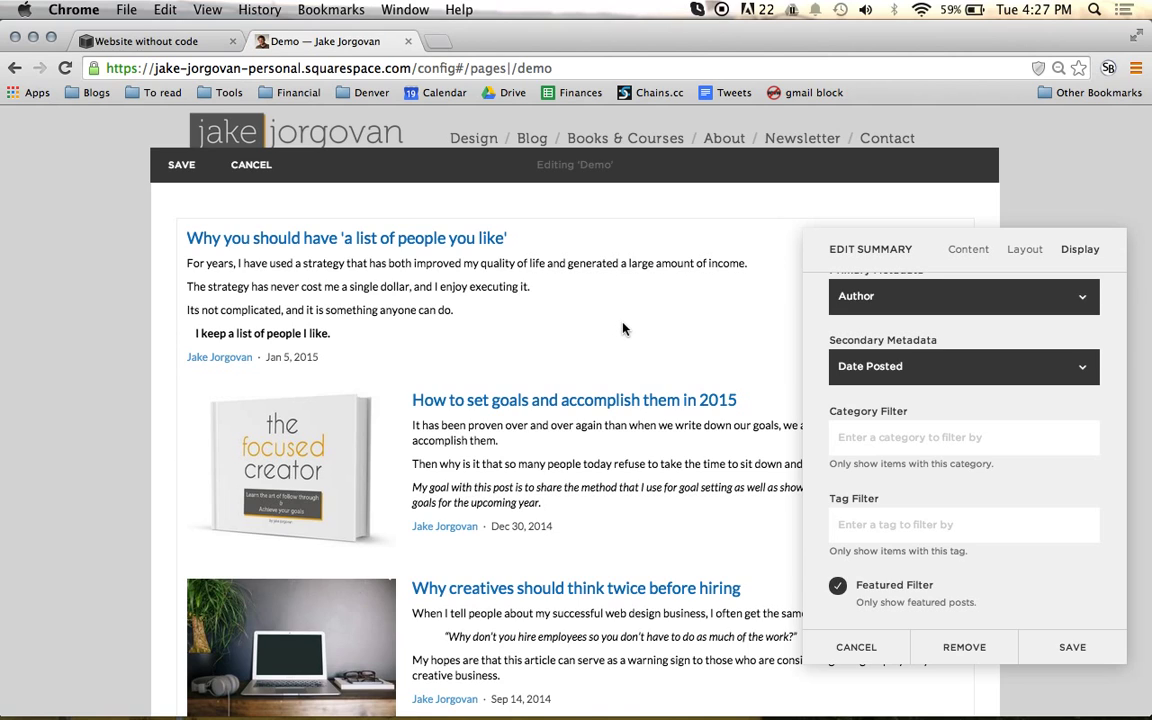
{"action": "scroll", "coordinate": [622, 328], "scroll_direction": "down", "scroll_amount": 10}
{"action": "scroll", "coordinate": [622, 328], "scroll_direction": "up", "scroll_amount": 10}
{"action": "scroll", "coordinate": [686, 487], "scroll_direction": "down", "scroll_amount": 3}
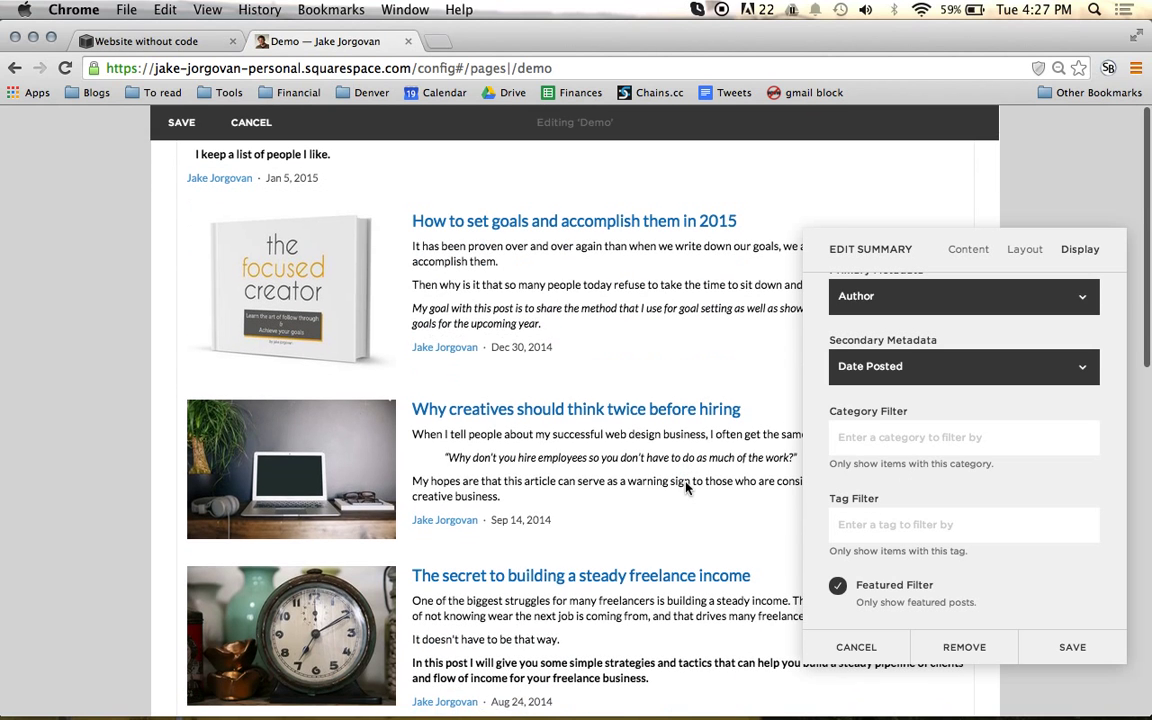
{"action": "left_click", "coordinate": [838, 588]}
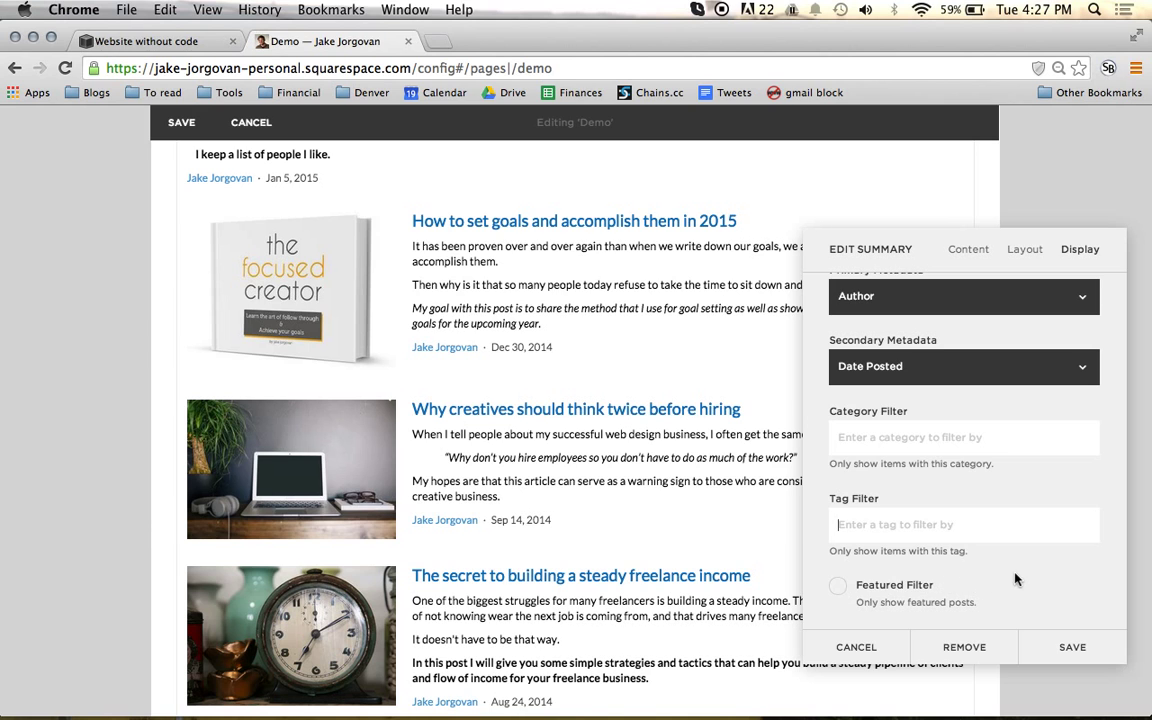
{"action": "scroll", "coordinate": [698, 526], "scroll_direction": "up", "scroll_amount": 6}
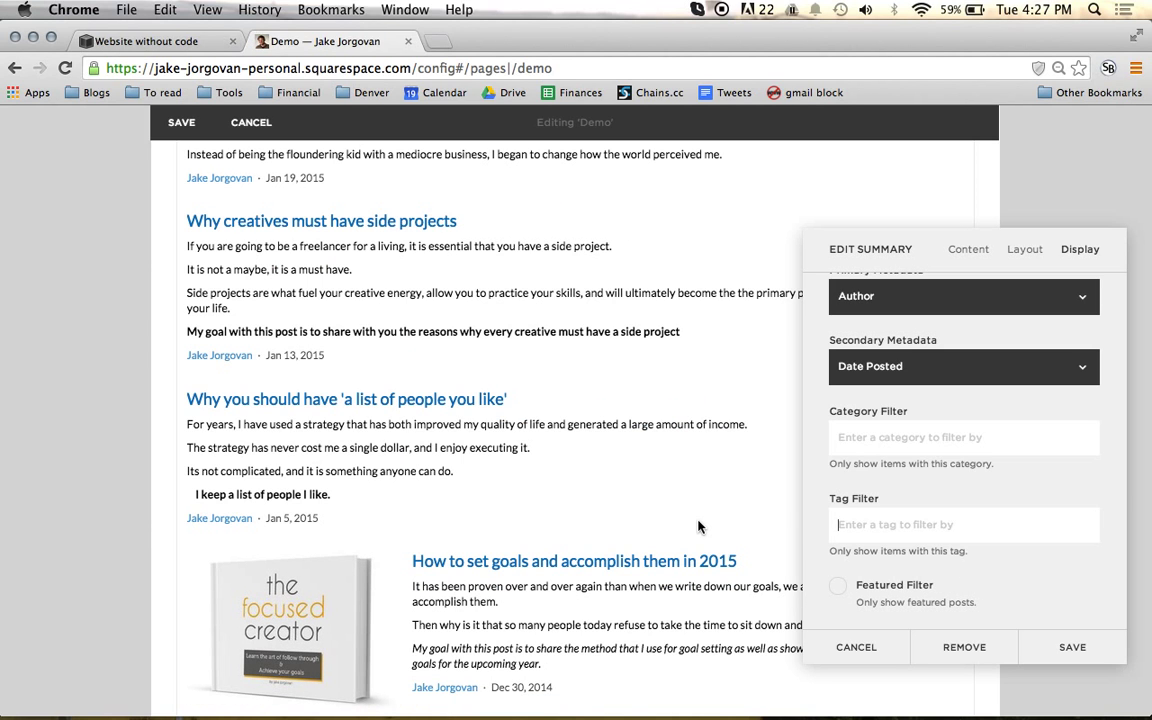
{"action": "scroll", "coordinate": [950, 440], "scroll_direction": "up", "scroll_amount": 5}
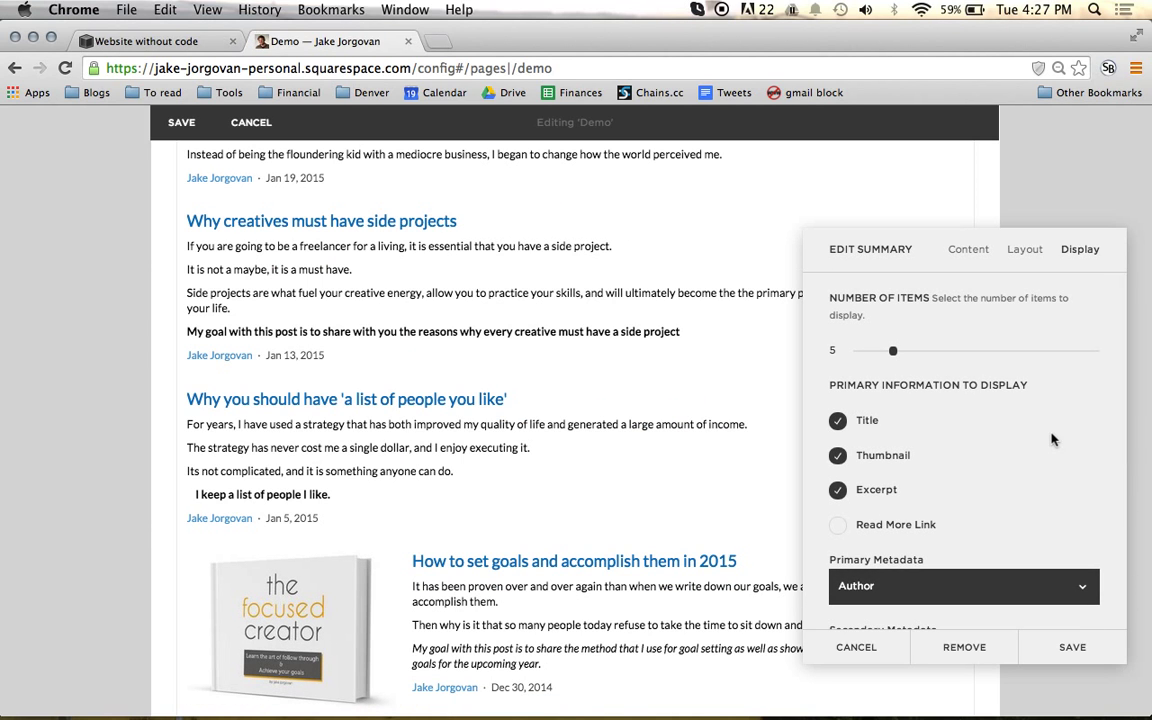
{"action": "scroll", "coordinate": [678, 301], "scroll_direction": "up", "scroll_amount": 3}
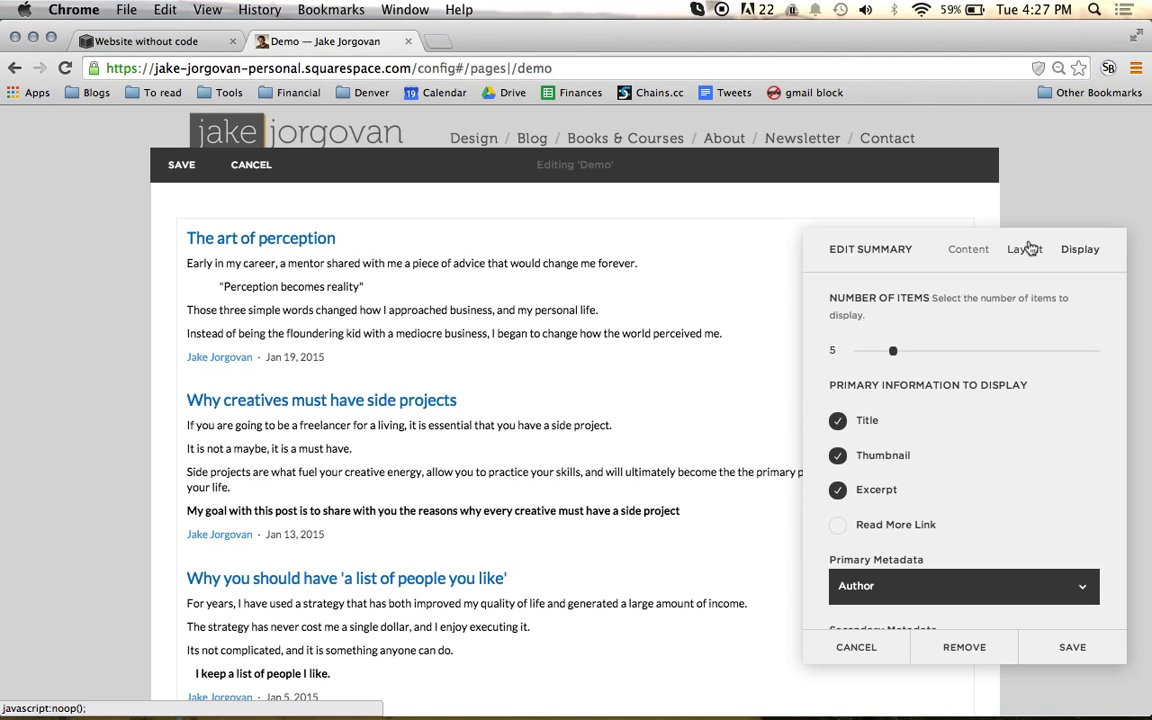
Change the summary design to Grid in the Layout settings
{"action": "left_click", "coordinate": [1029, 249]}
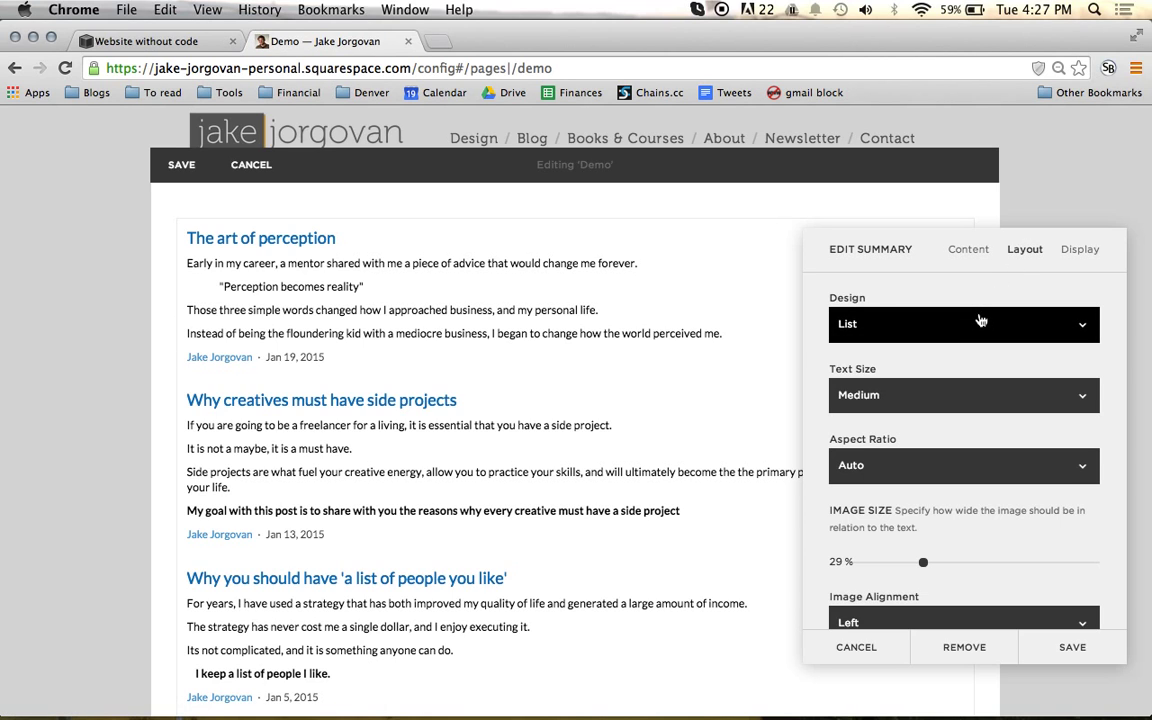
{"action": "left_click", "coordinate": [981, 320]}
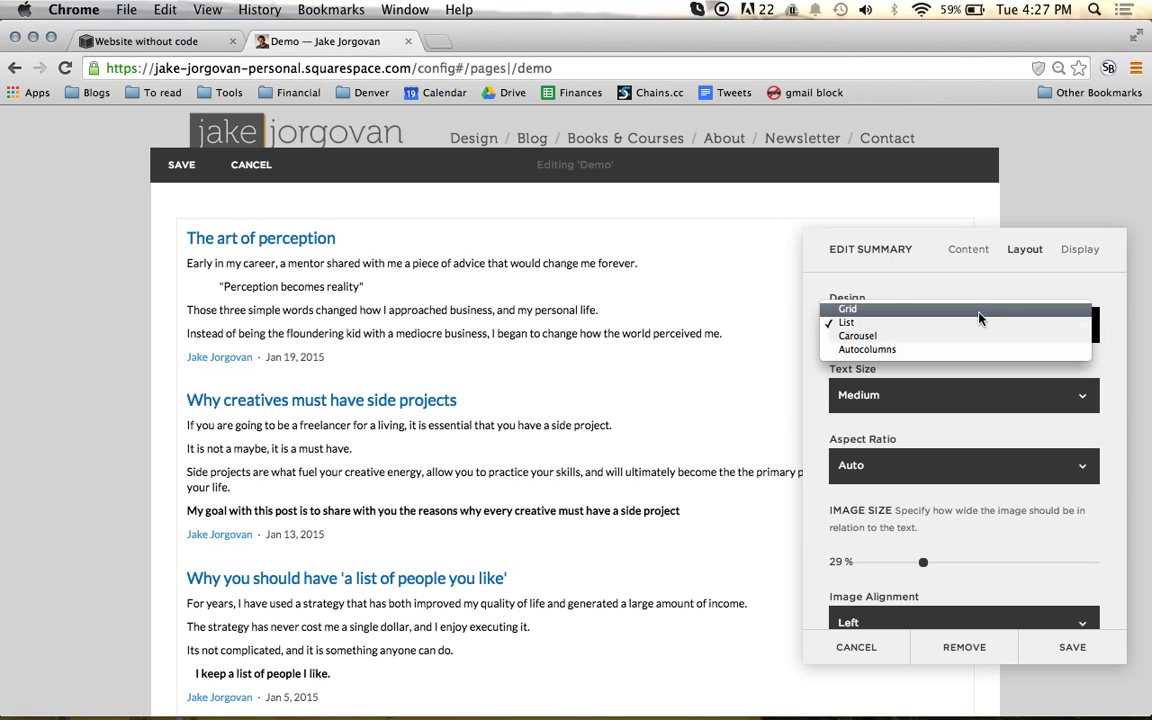
{"action": "left_click", "coordinate": [979, 314]}
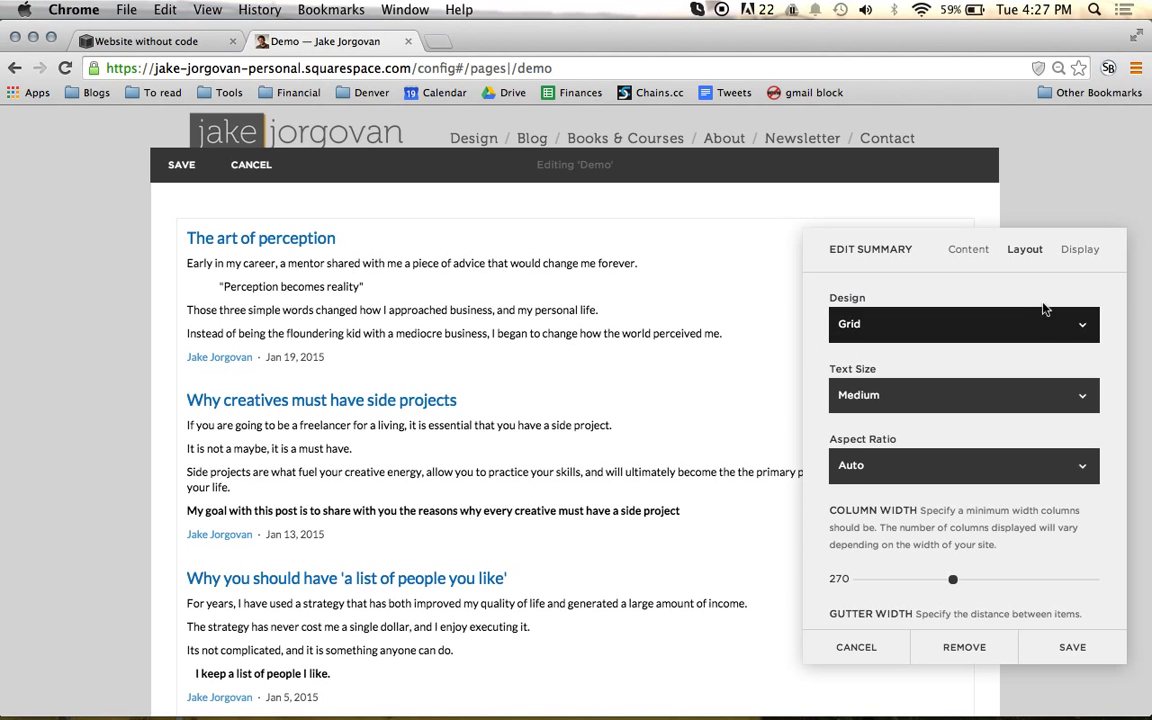
{"action": "scroll", "coordinate": [1093, 326], "scroll_direction": "down", "scroll_amount": 5}
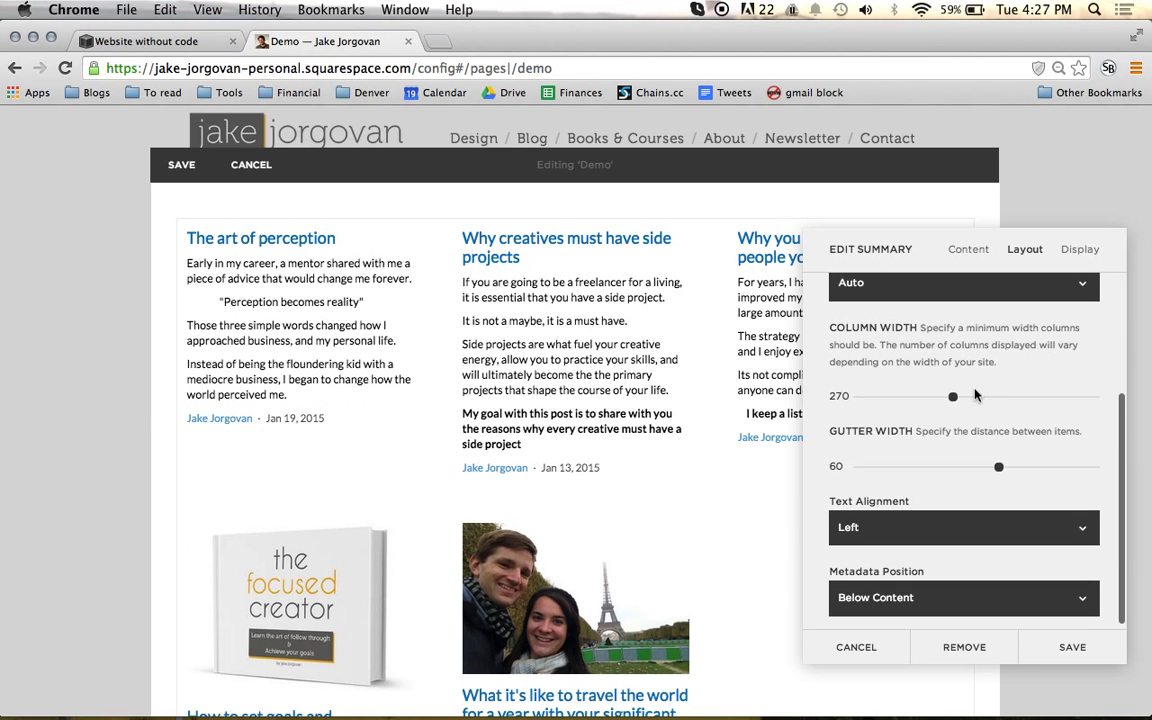
{"action": "scroll", "coordinate": [952, 396], "scroll_direction": "up", "scroll_amount": 3}
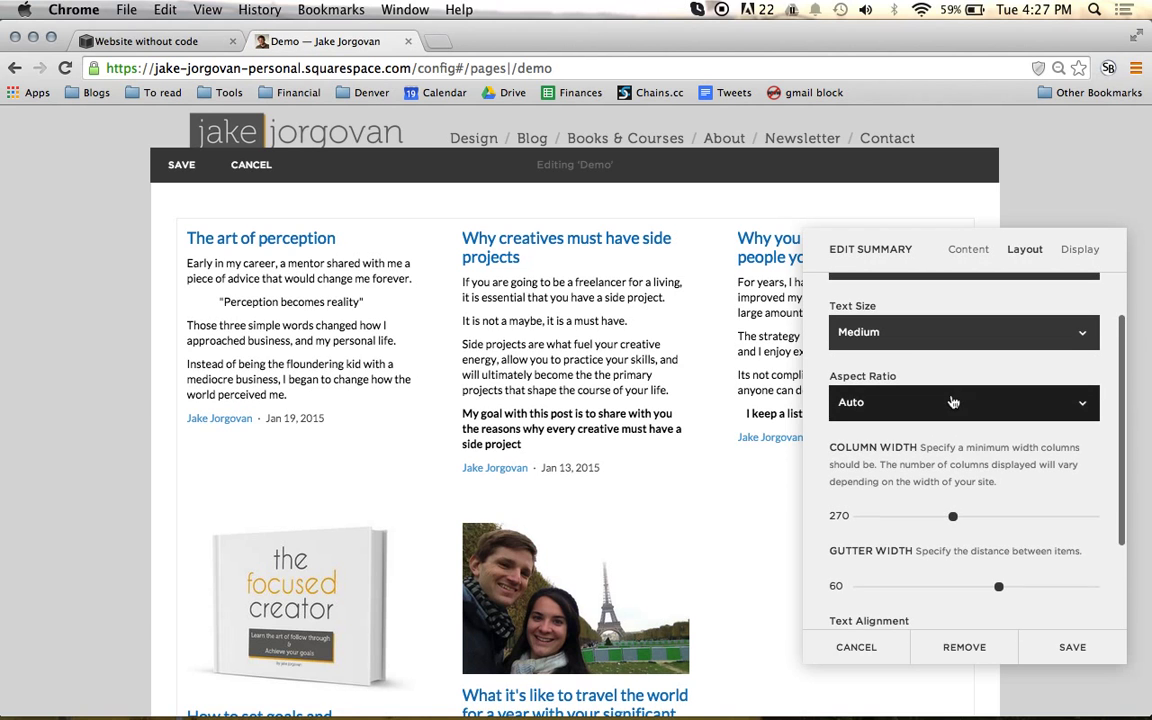
Set the grid's minimum column width to 300 and gutter width to 16
{"action": "left_click_drag", "start_coordinate": [951, 511], "coordinate": [889, 512]}
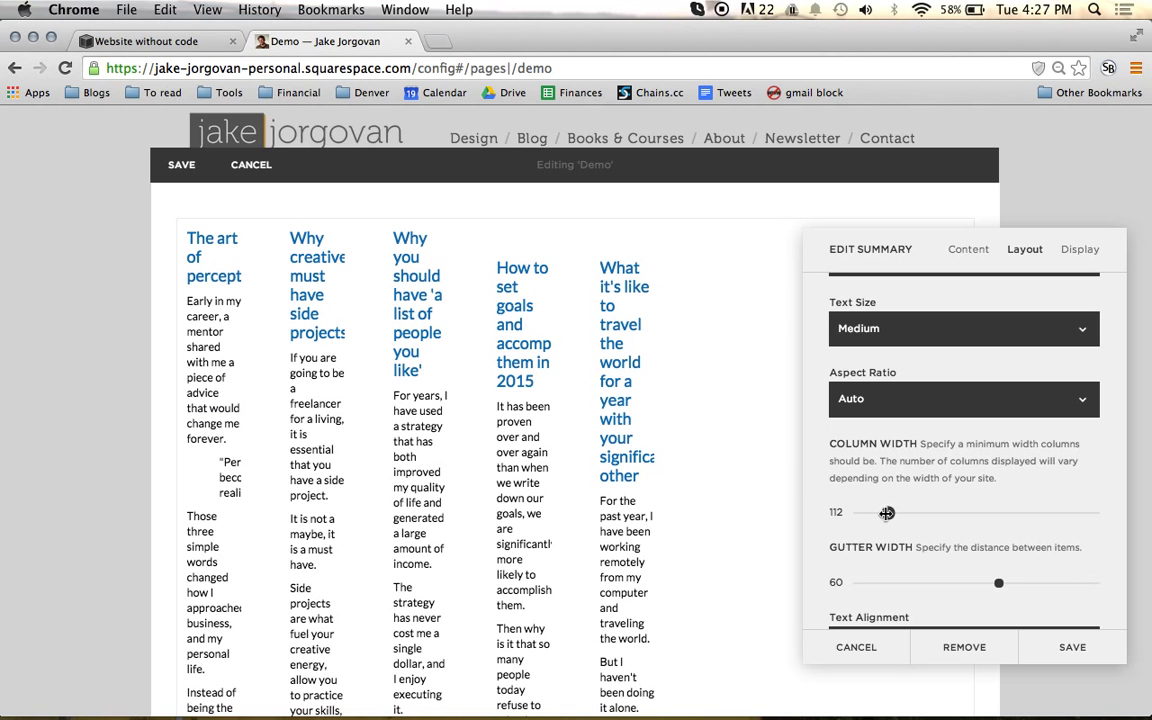
{"action": "left_click_drag", "start_coordinate": [887, 512], "coordinate": [968, 514]}
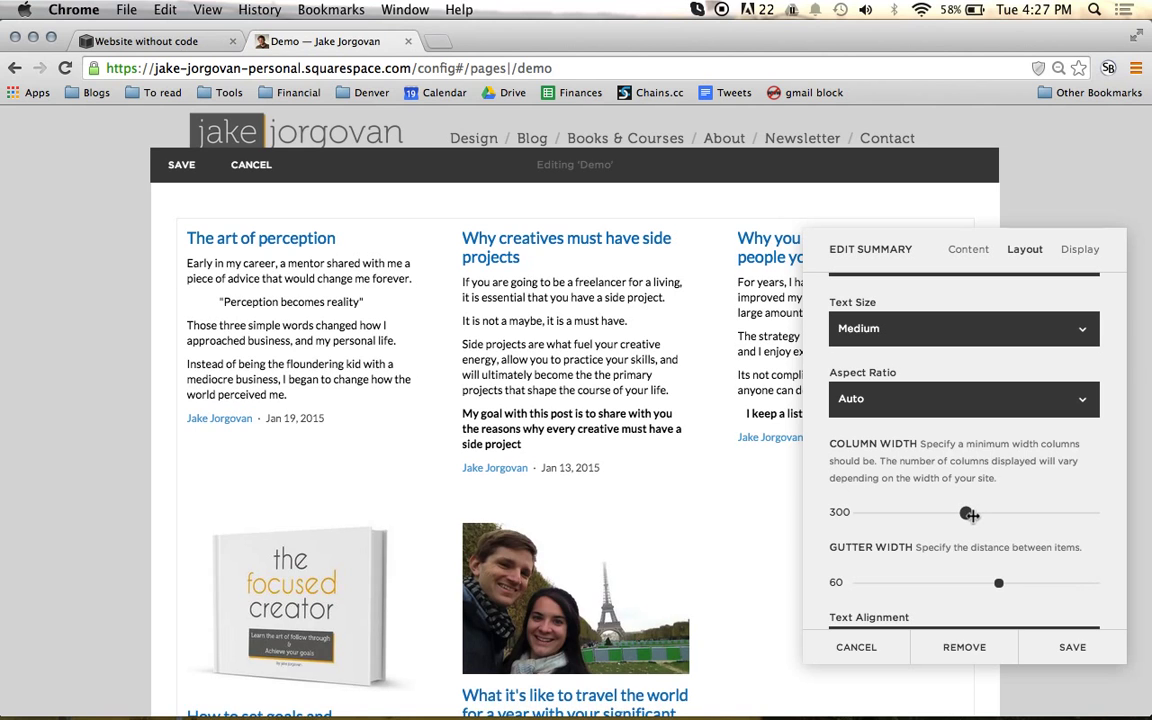
{"action": "left_click_drag", "start_coordinate": [999, 583], "coordinate": [812, 583]}
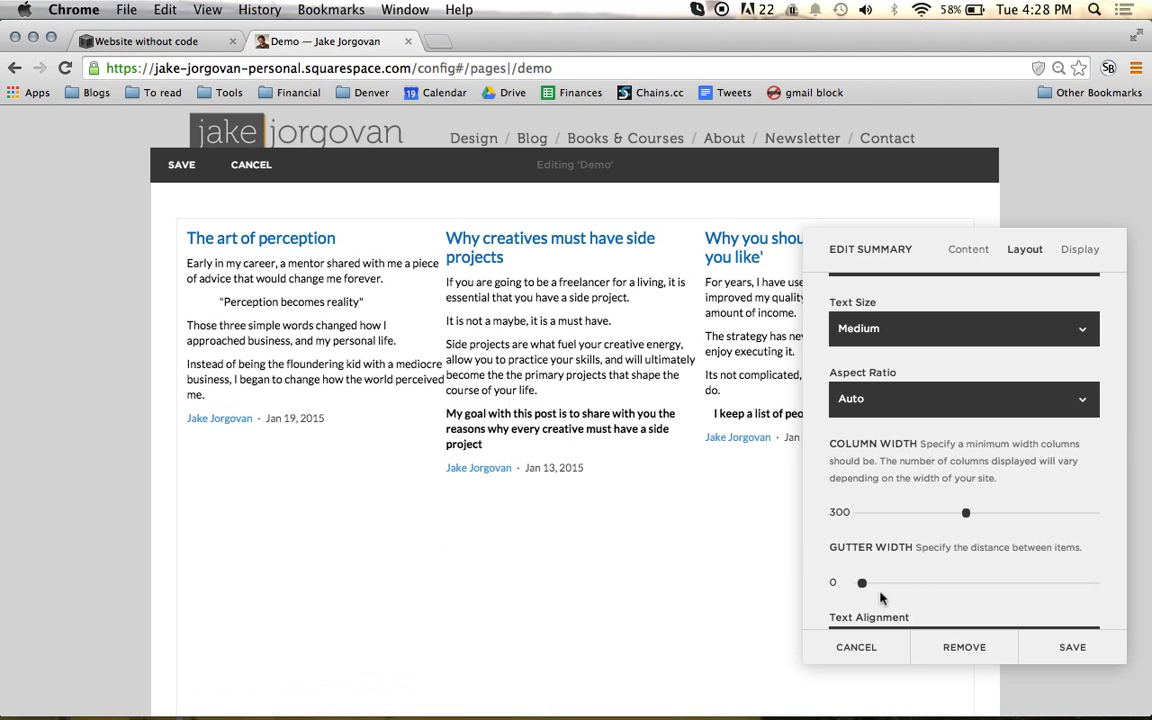
{"action": "left_click_drag", "start_coordinate": [861, 582], "coordinate": [903, 580]}
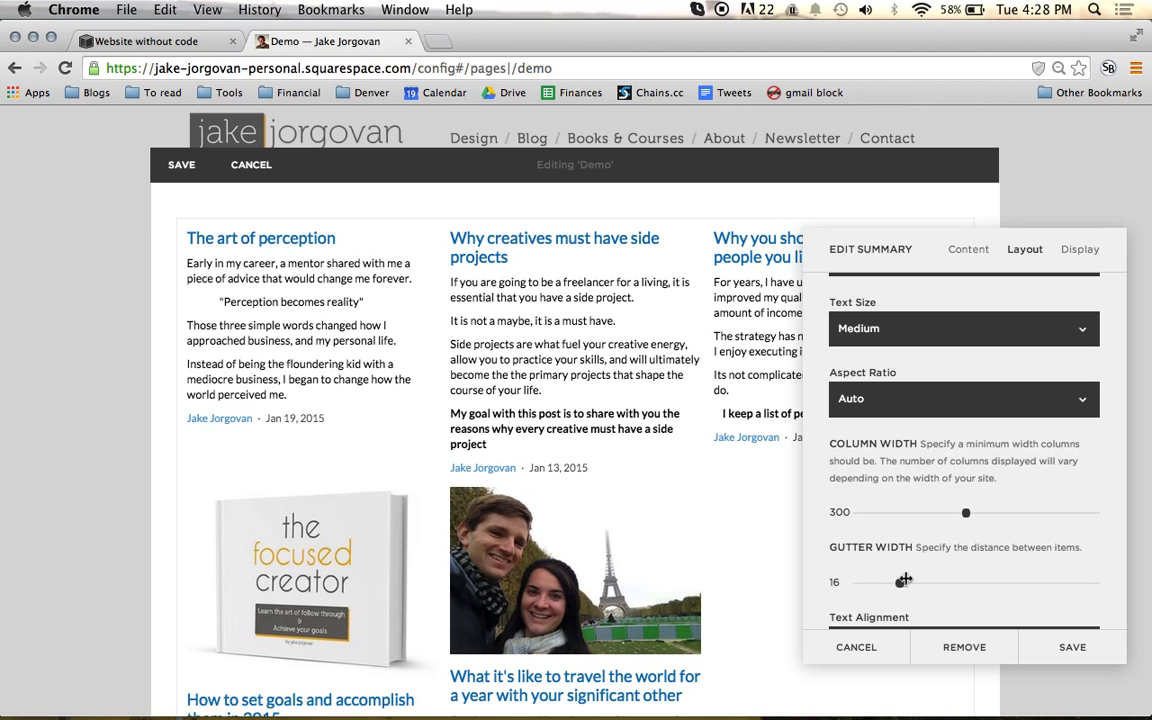
{"action": "scroll", "coordinate": [812, 492], "scroll_direction": "up", "scroll_amount": 2}
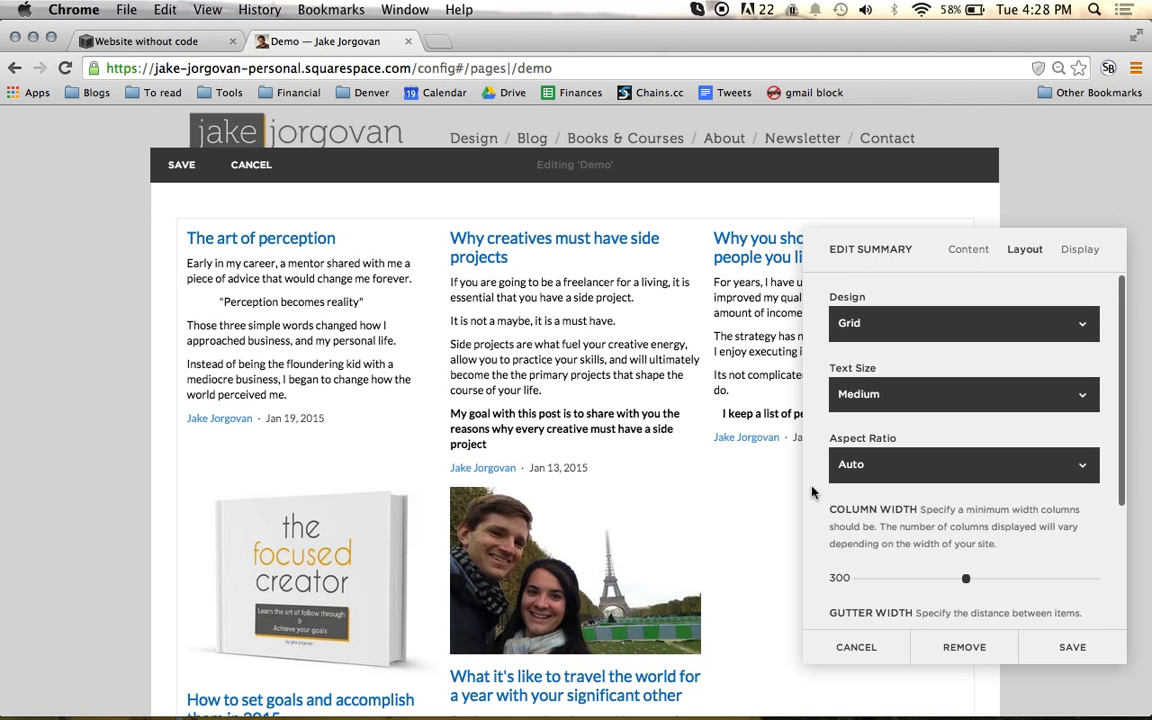
{"action": "scroll", "coordinate": [840, 472], "scroll_direction": "down", "scroll_amount": 2}
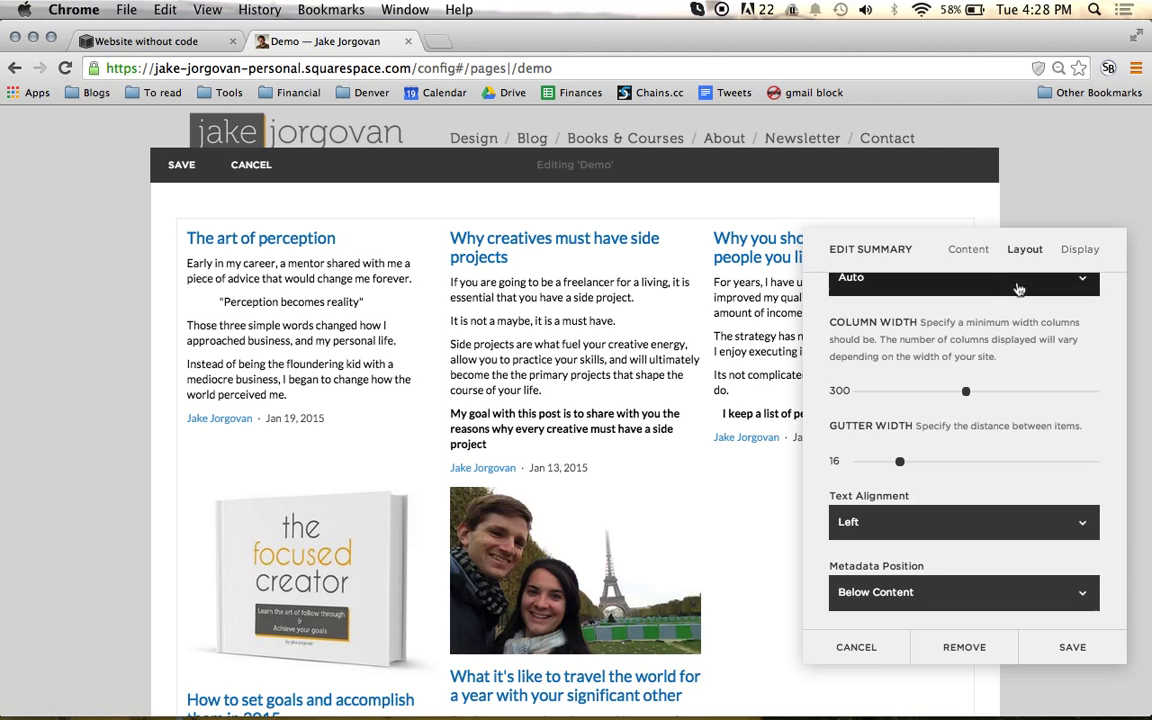
{"action": "left_click", "coordinate": [1081, 250]}
{"action": "scroll", "coordinate": [1003, 380], "scroll_direction": "up", "scroll_amount": 5}
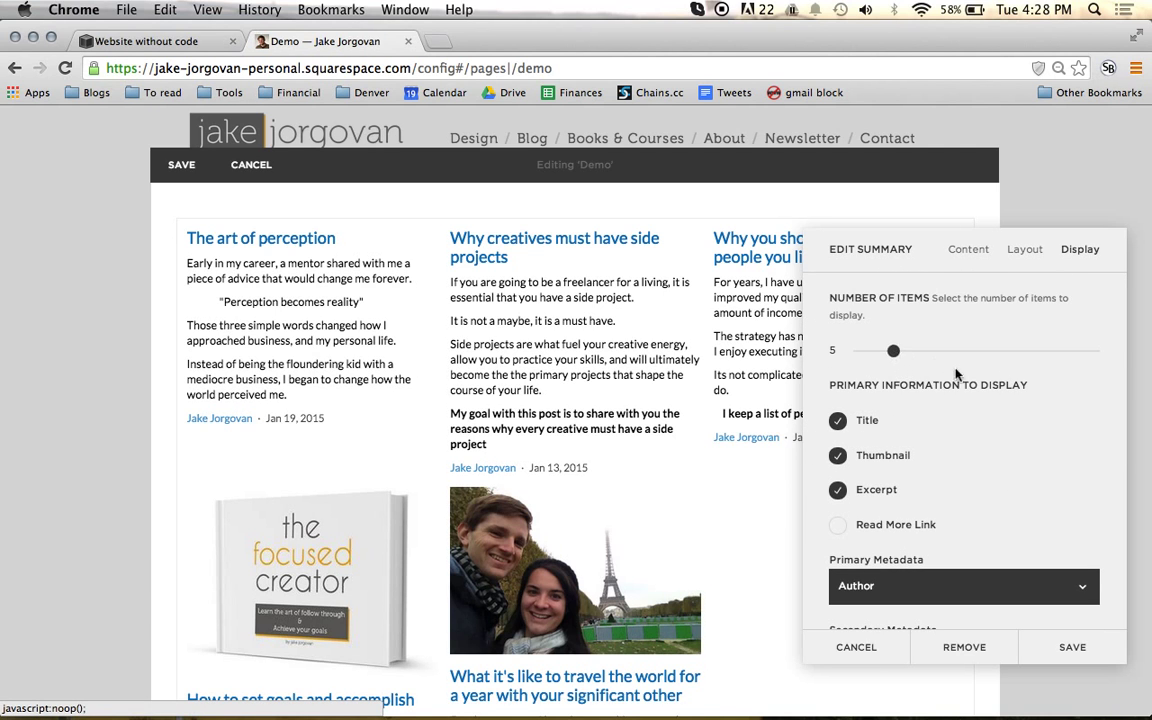
{"action": "scroll", "coordinate": [1028, 416], "scroll_direction": "down", "scroll_amount": 2}
Switch the Summary block's layout design to Carousel
{"action": "scroll", "coordinate": [1028, 416], "scroll_direction": "down", "scroll_amount": 3}
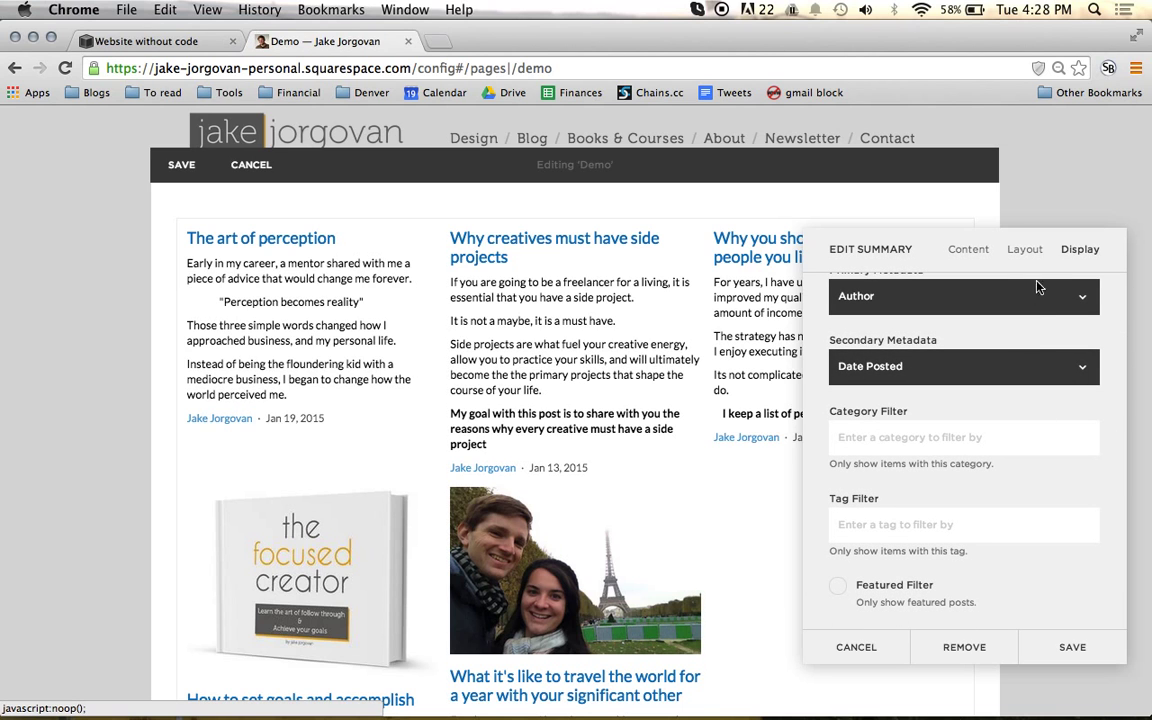
{"action": "left_click", "coordinate": [1026, 252]}
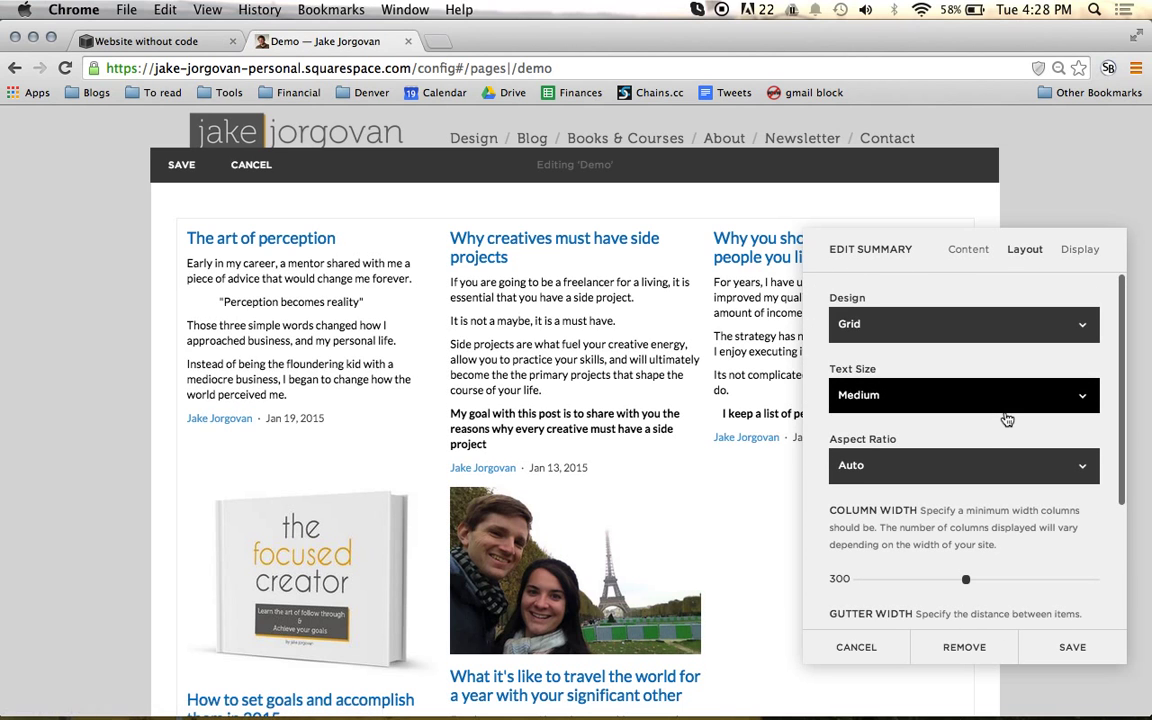
{"action": "left_click", "coordinate": [967, 320]}
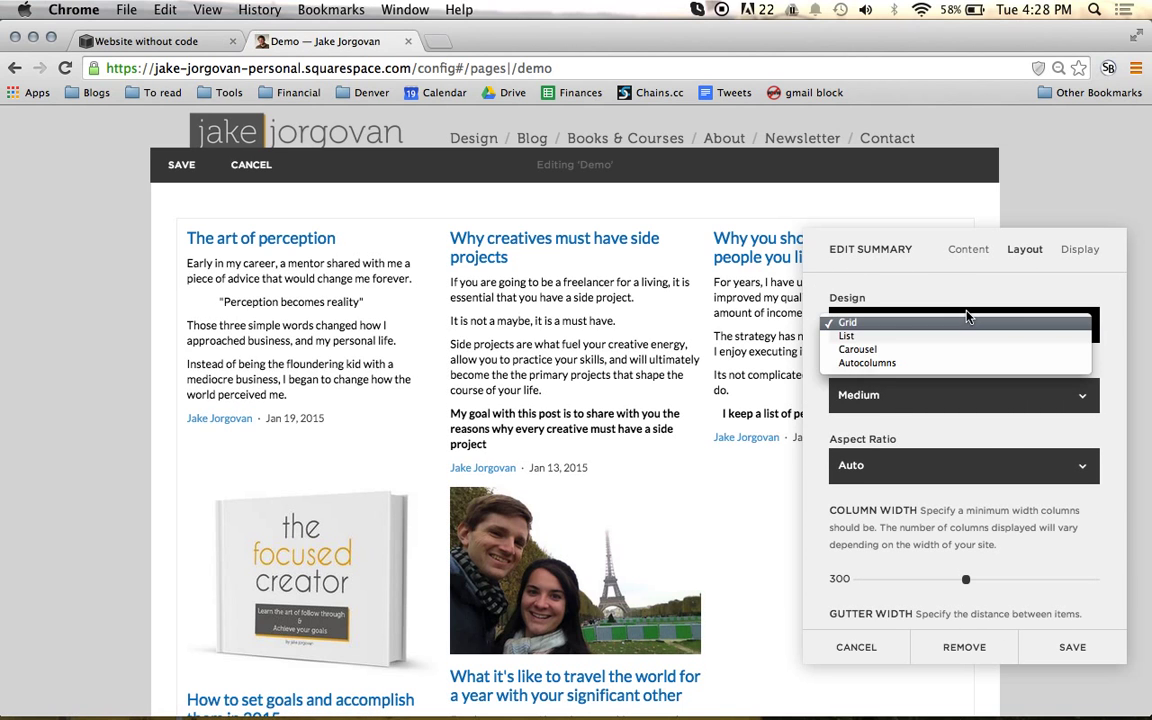
{"action": "left_click", "coordinate": [904, 352]}
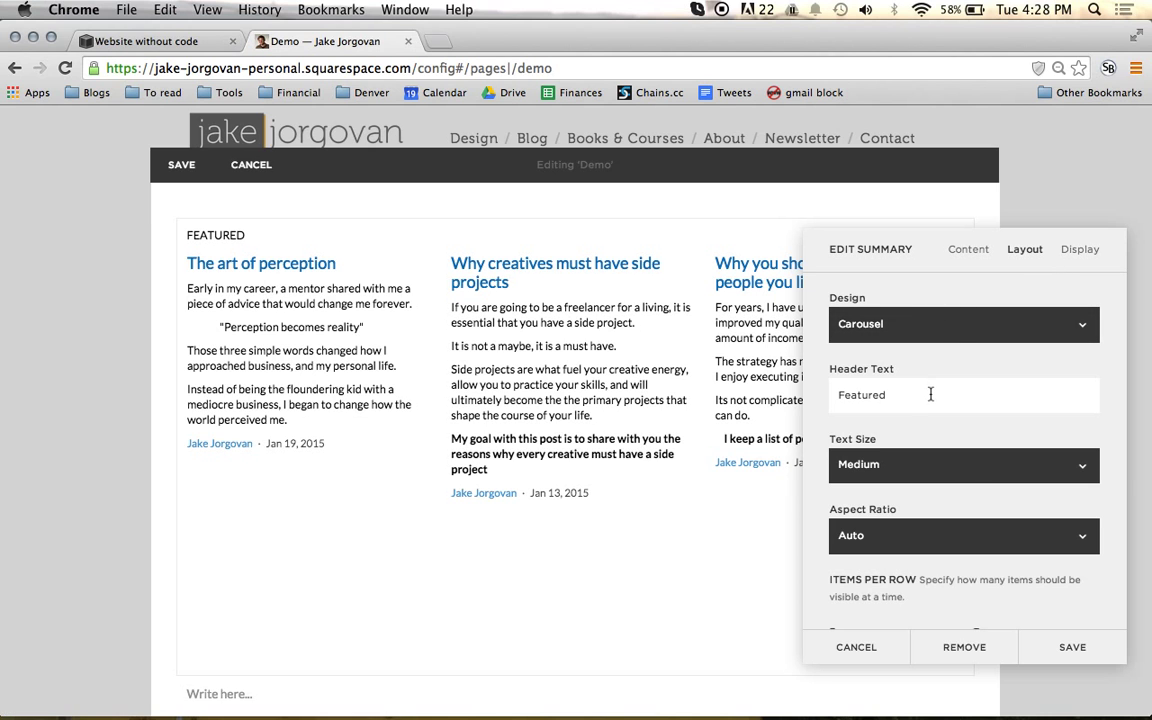
{"action": "left_click_drag", "start_coordinate": [930, 243], "coordinate": [153, 291]}
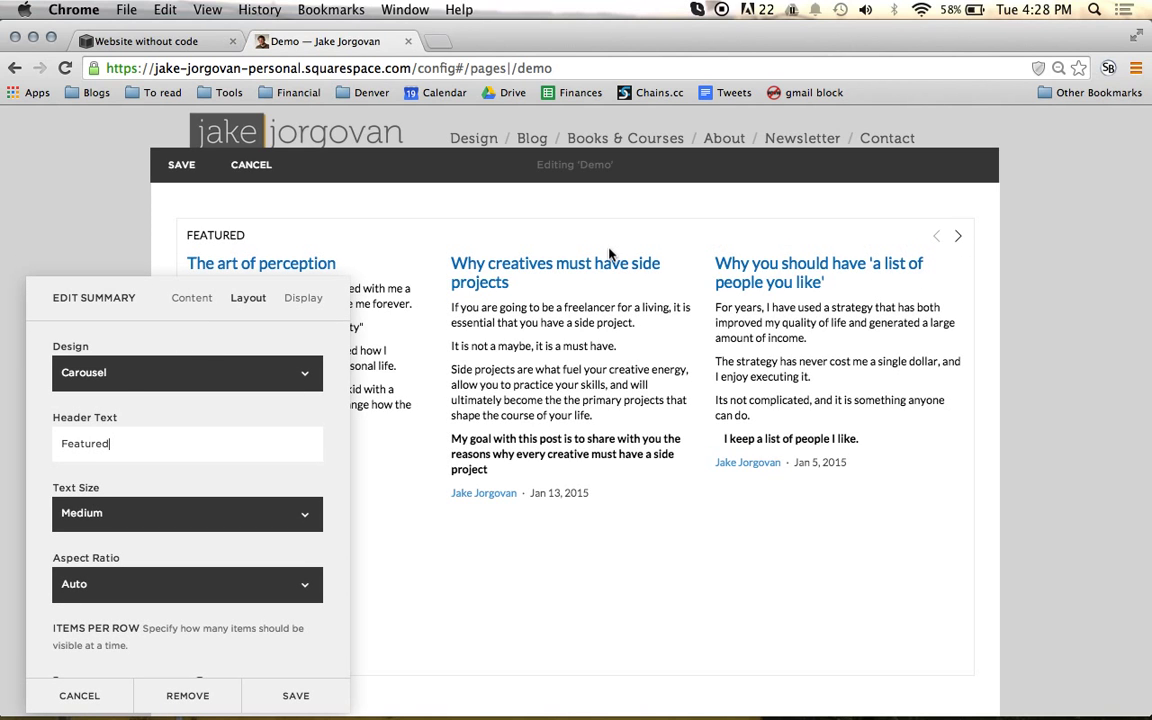
Keep the 'Featured' header and set the carousel to 4 items per row
{"action": "double_click", "coordinate": [88, 441]}
{"action": "left_click", "coordinate": [152, 441]}
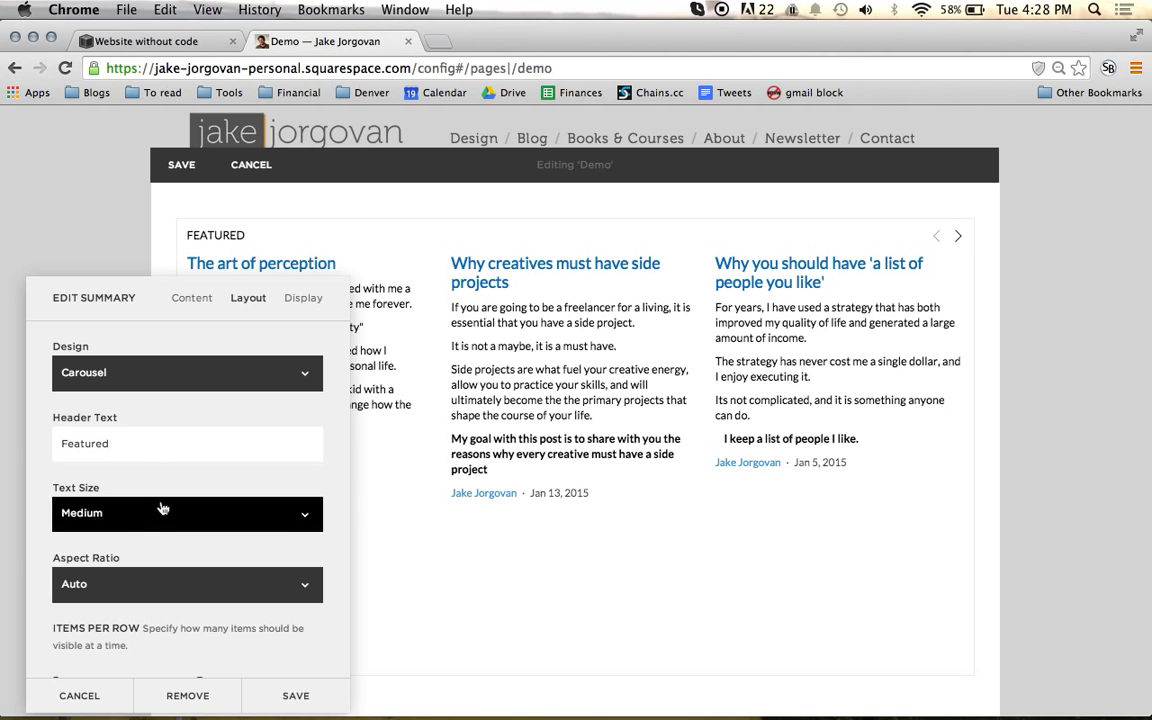
{"action": "scroll", "coordinate": [162, 509], "scroll_direction": "down", "scroll_amount": 3}
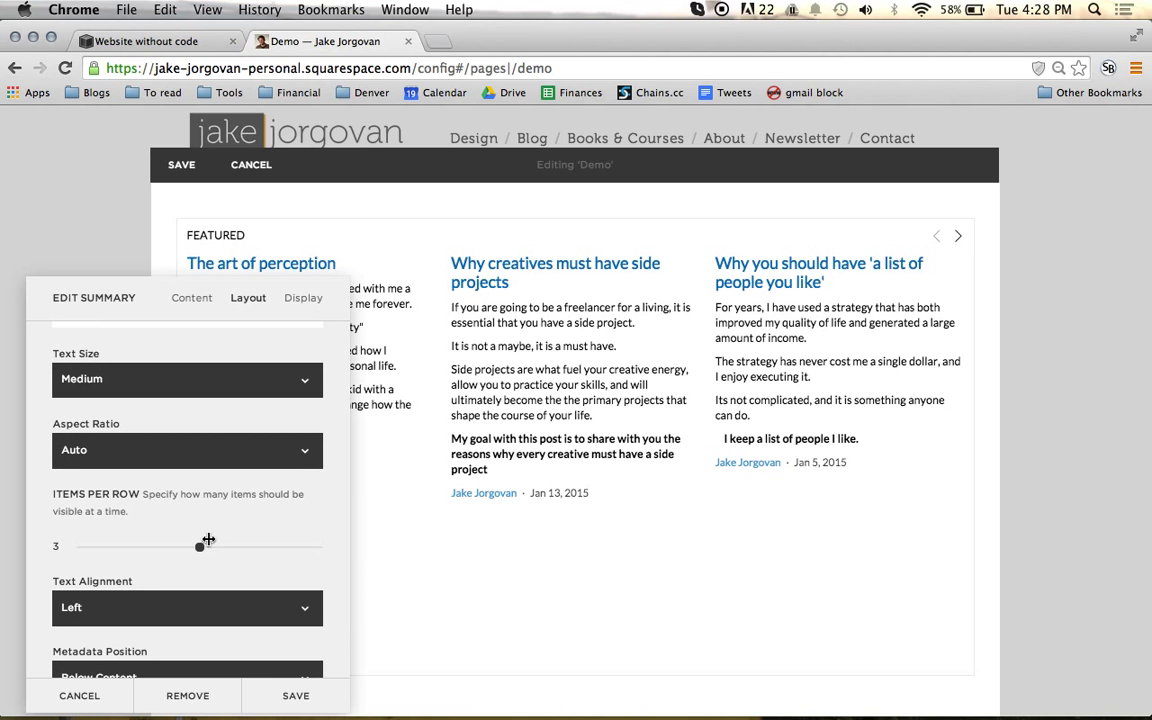
{"action": "left_click_drag", "start_coordinate": [204, 543], "coordinate": [242, 542]}
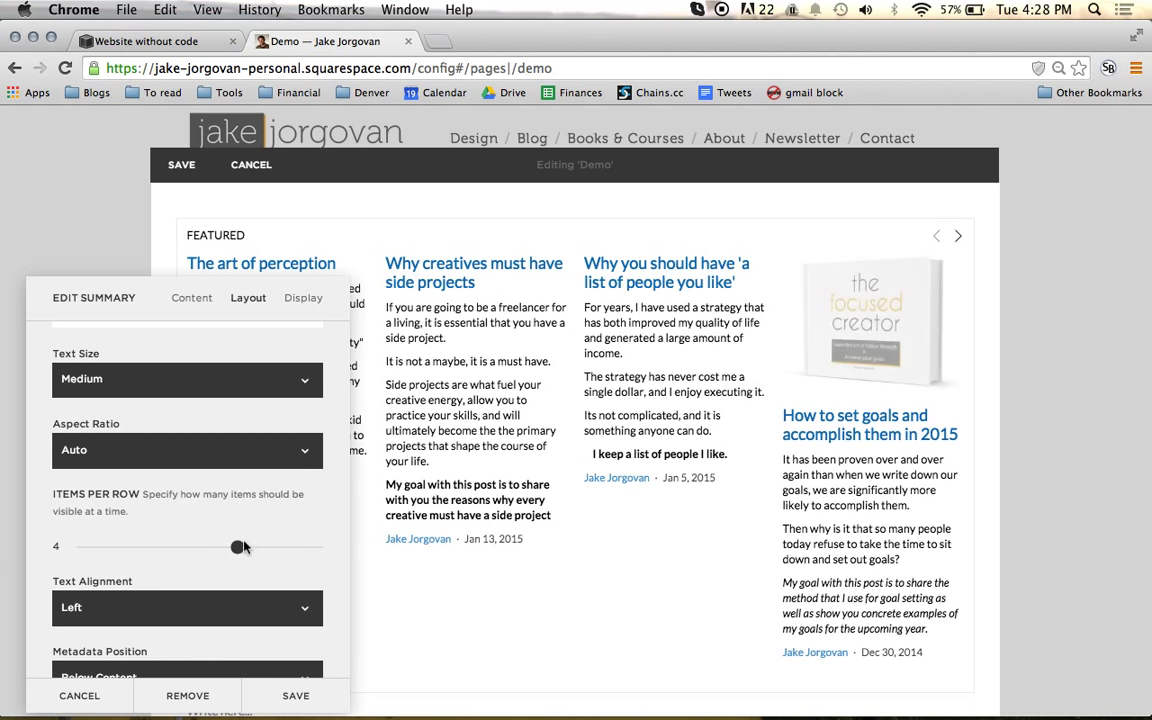
{"action": "scroll", "coordinate": [240, 540], "scroll_direction": "down", "scroll_amount": 1}
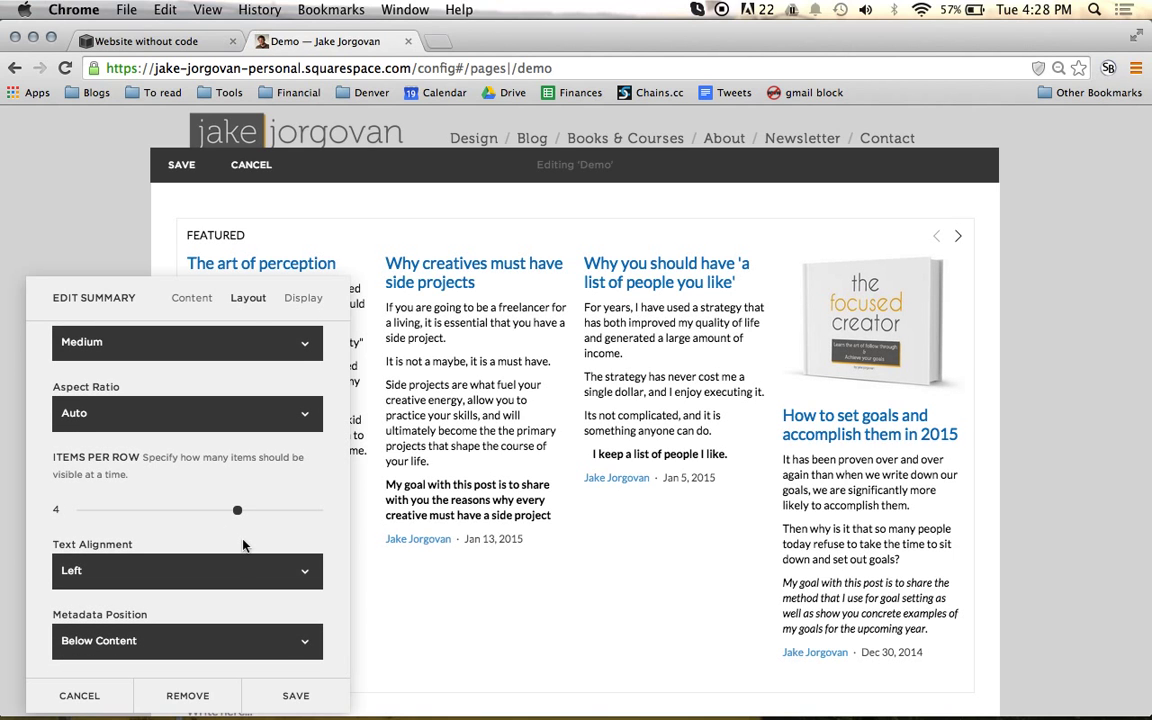
Turn on the Featured Filter in Display, then save the summary settings and the page
{"action": "left_click", "coordinate": [305, 300]}
{"action": "scroll", "coordinate": [200, 400], "scroll_direction": "down", "scroll_amount": 5}
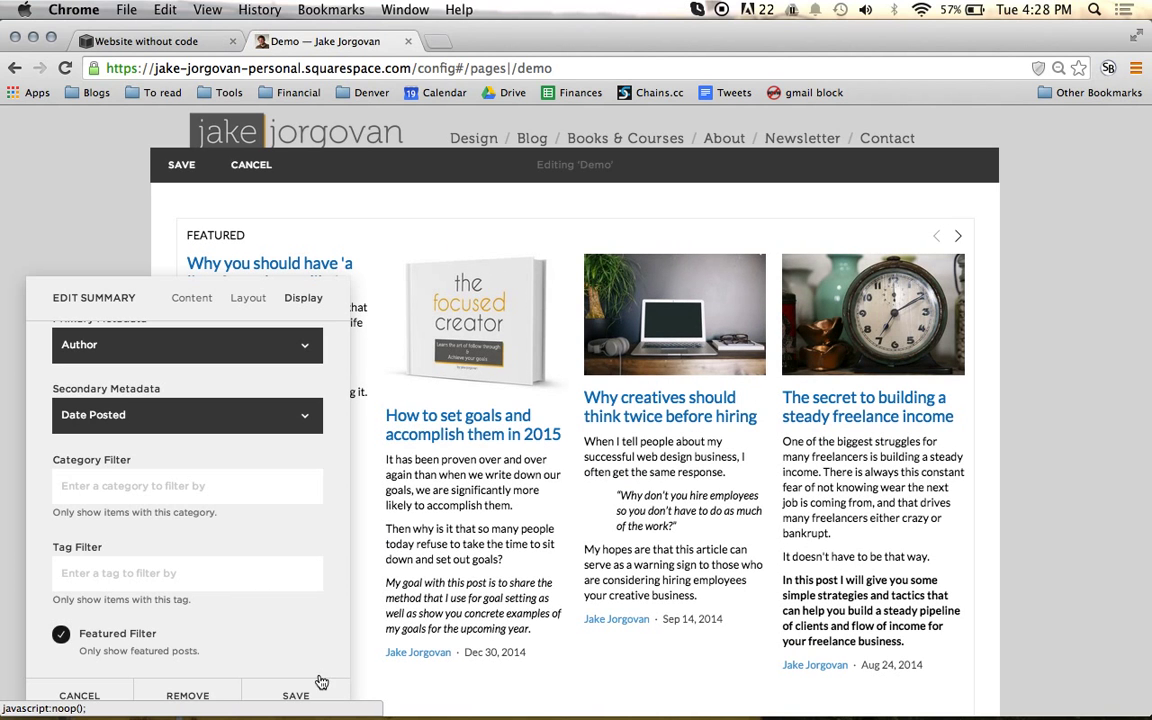
{"action": "left_click", "coordinate": [298, 696]}
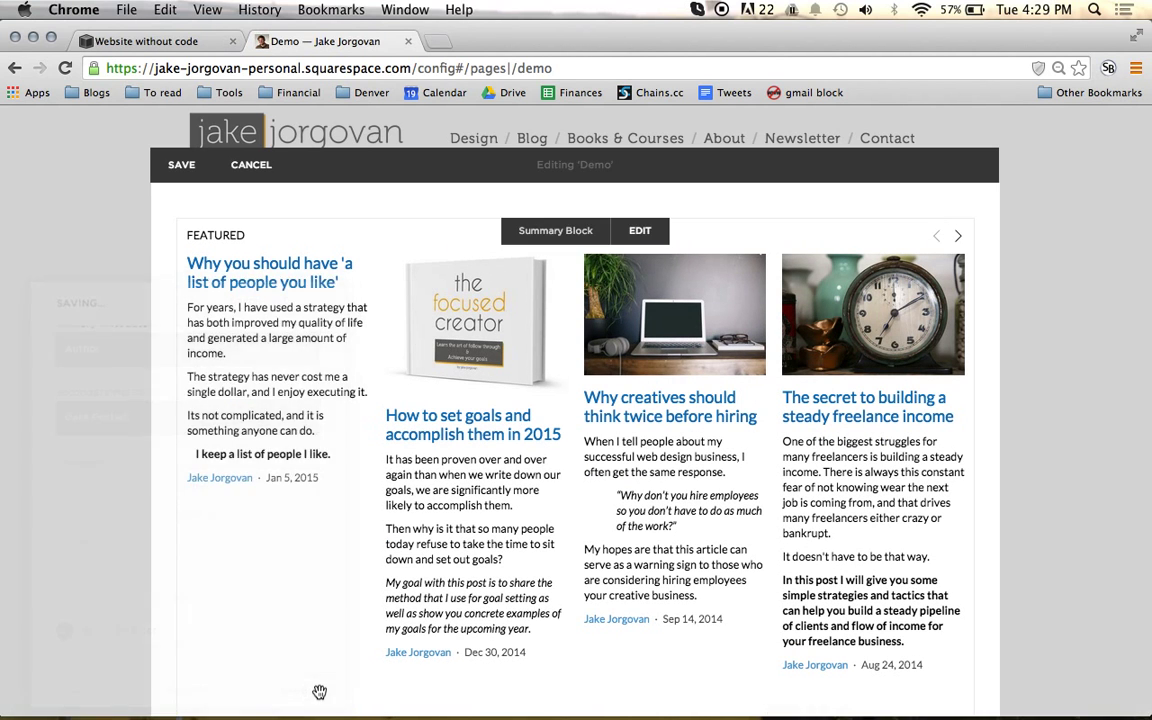
{"action": "left_click", "coordinate": [181, 165]}
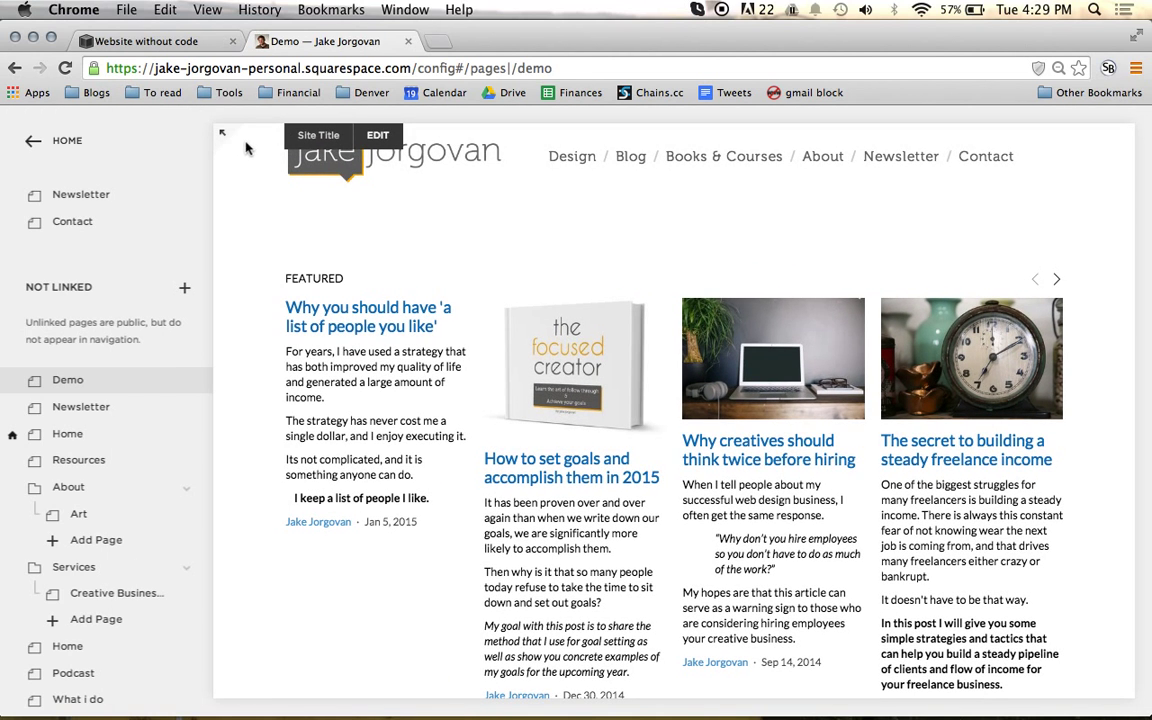
Preview the Demo page full-width, page through the Featured carousel, then return to page management
{"action": "left_click", "coordinate": [222, 132]}
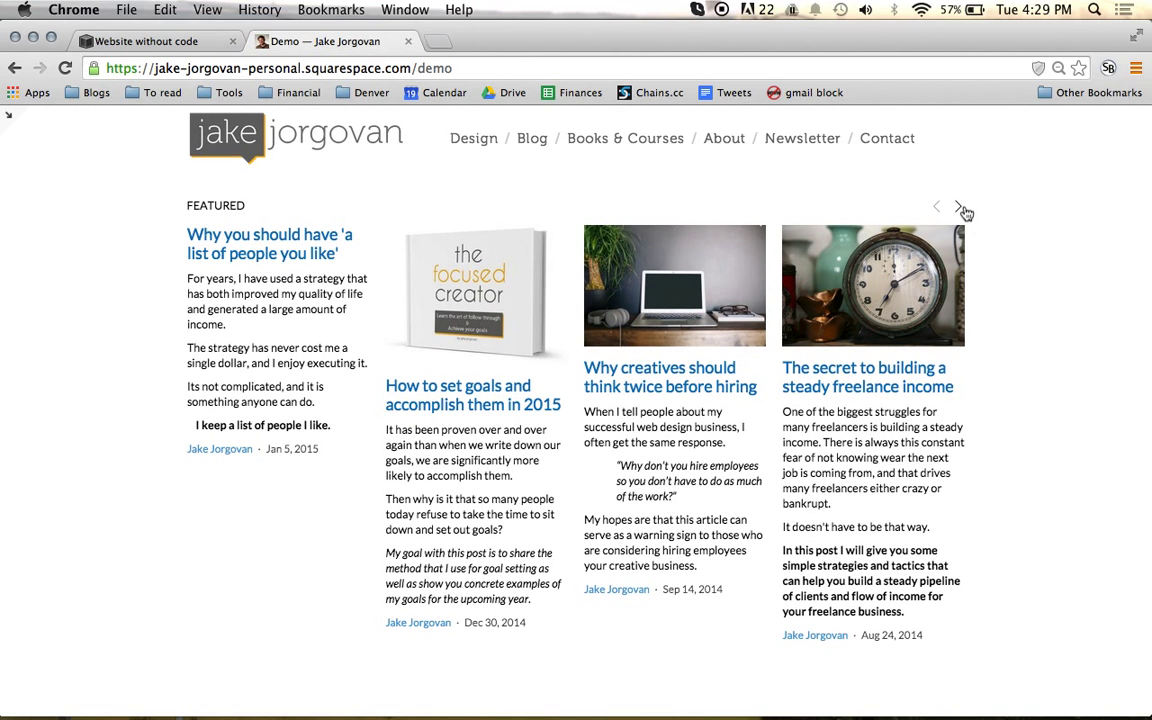
{"action": "left_click", "coordinate": [963, 211]}
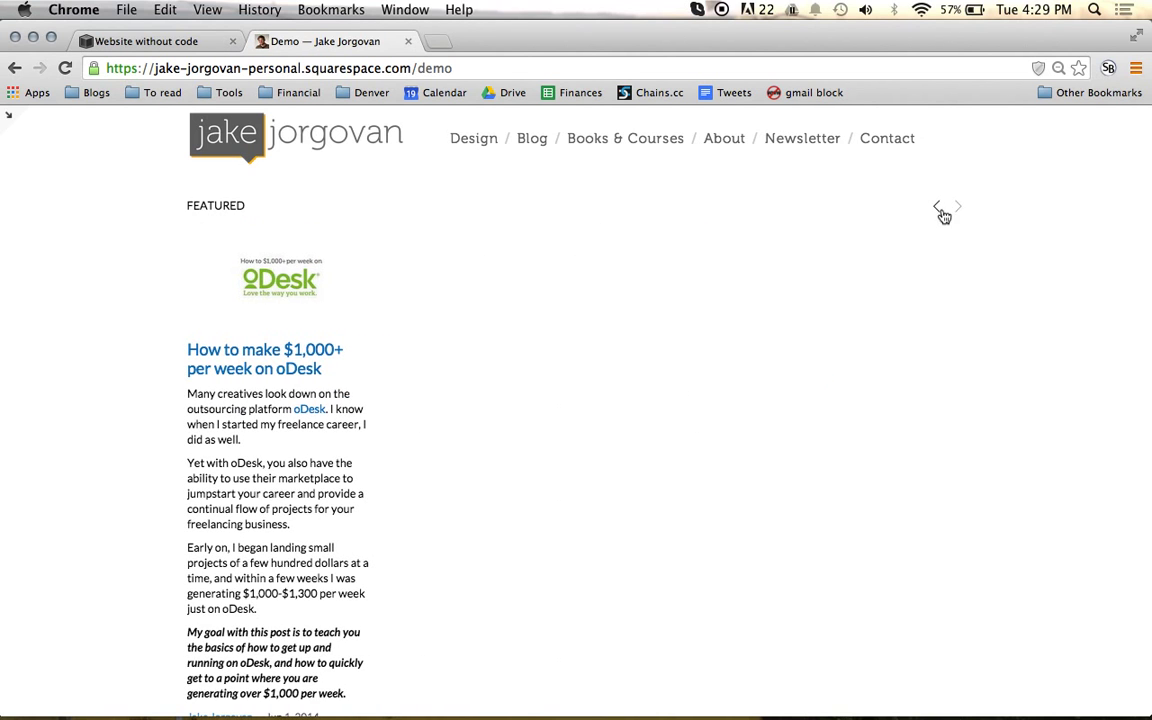
{"action": "left_click", "coordinate": [932, 212]}
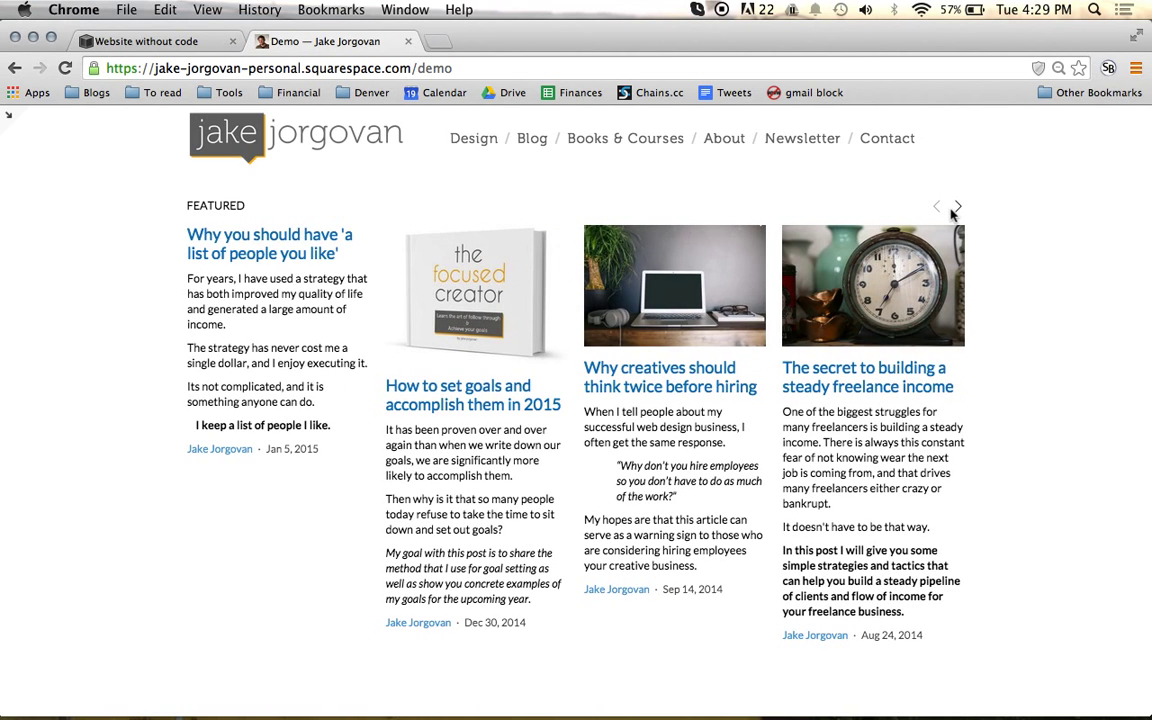
{"action": "left_click", "coordinate": [961, 213]}
{"action": "left_click", "coordinate": [936, 212]}
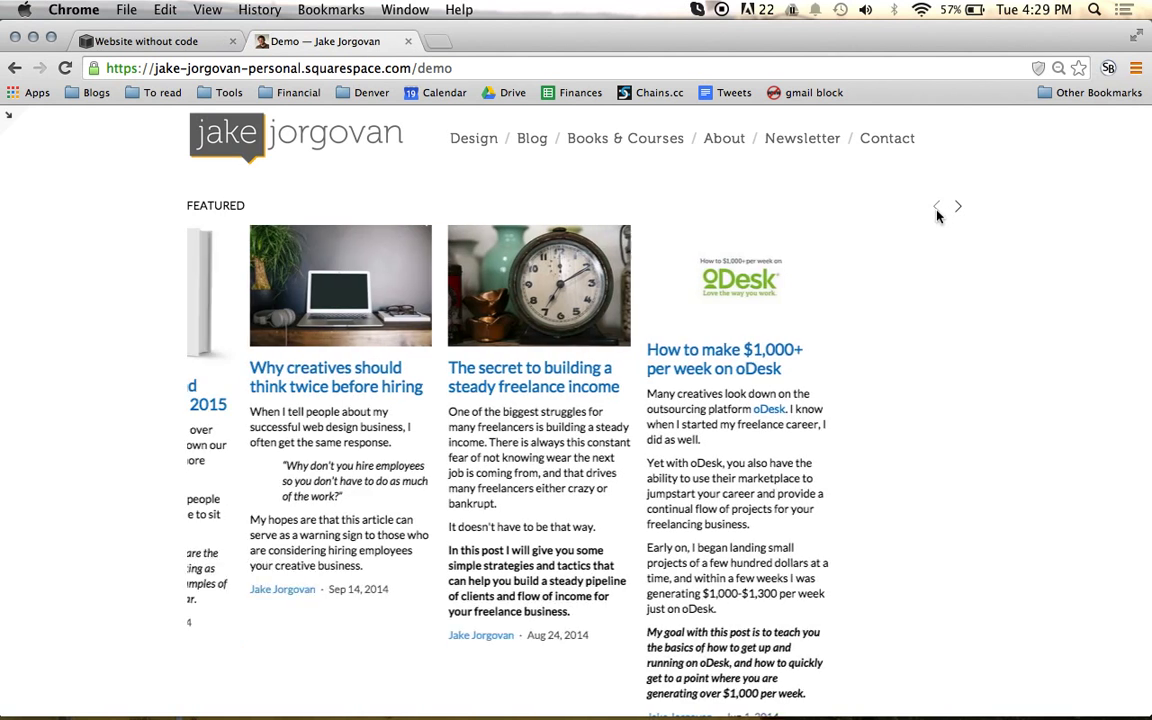
{"action": "left_click", "coordinate": [8, 120]}
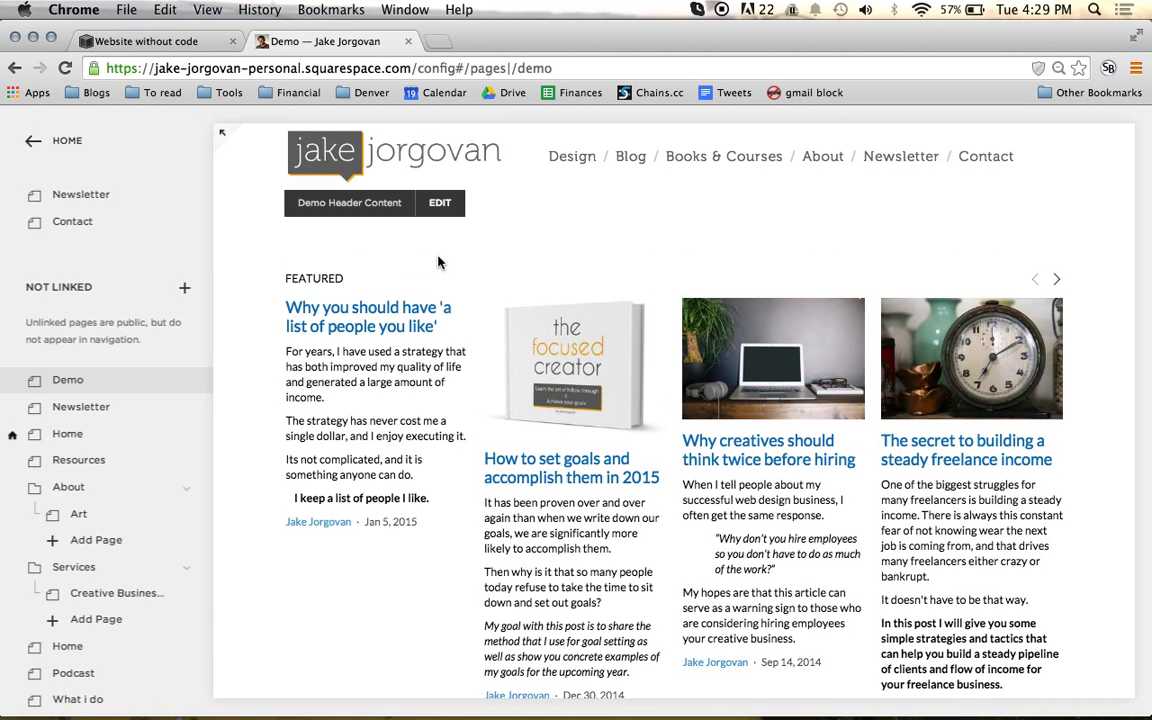
{"action": "mouse_move", "coordinate": [435, 260]}
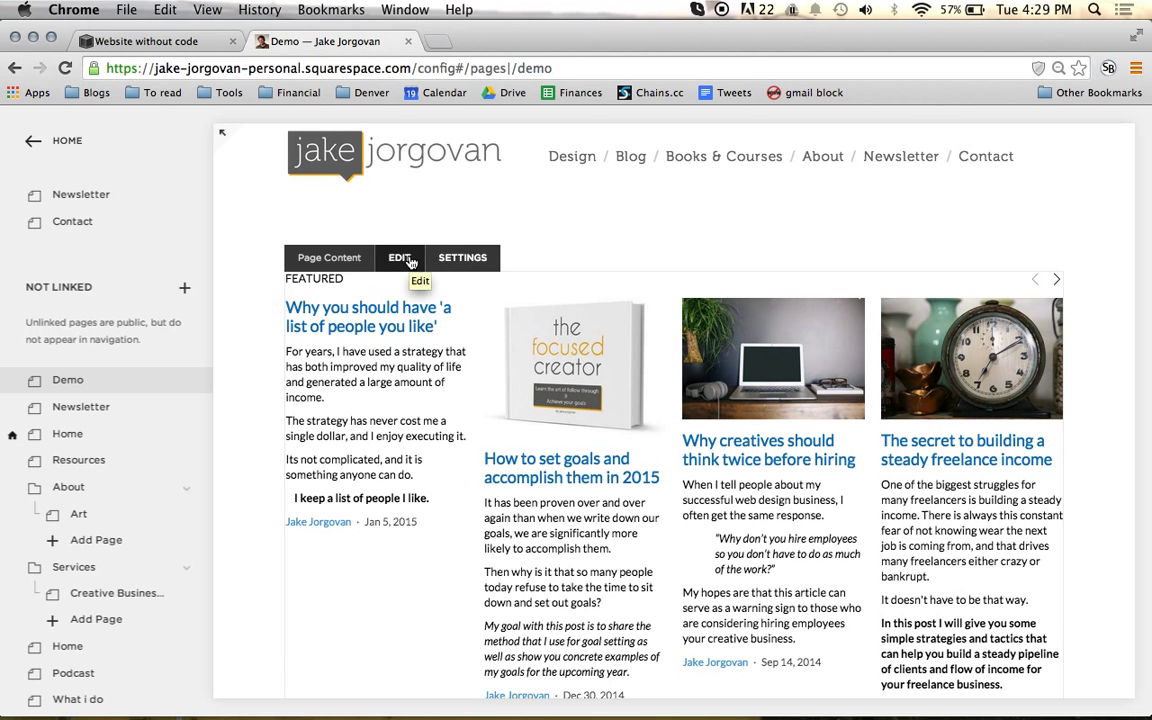
Edit the Demo page and change the Summary block's design from Carousel to Autocolumns
{"action": "left_click", "coordinate": [409, 259]}
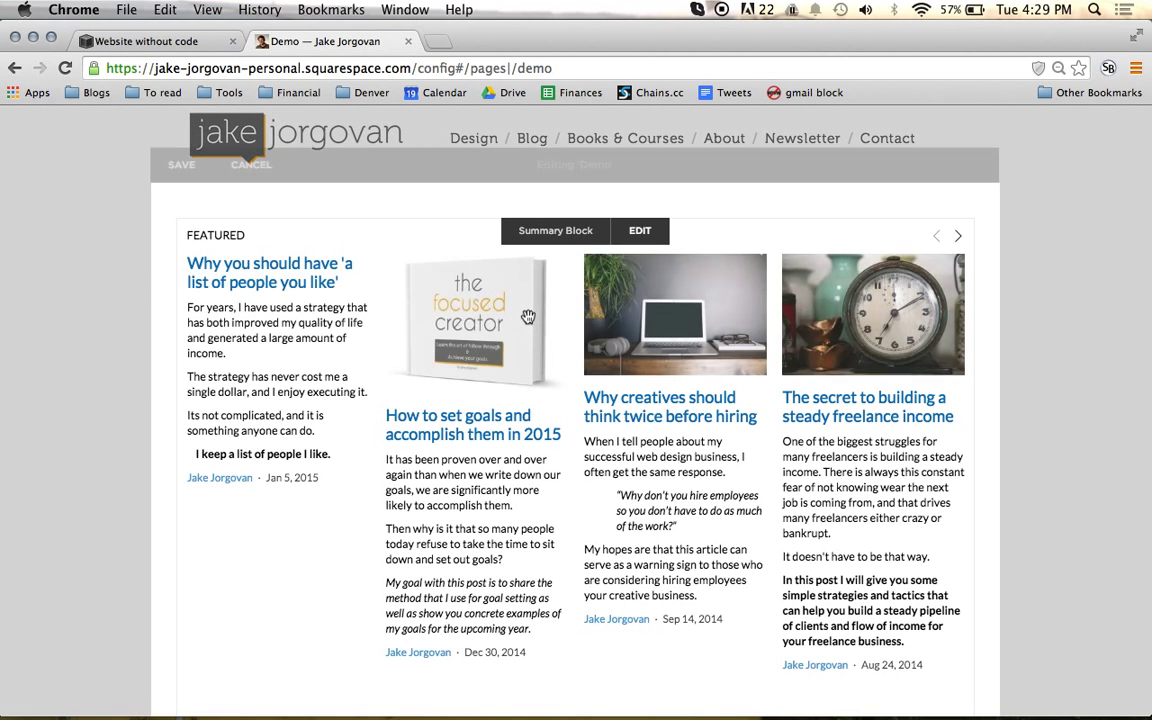
{"action": "double_click", "coordinate": [627, 283]}
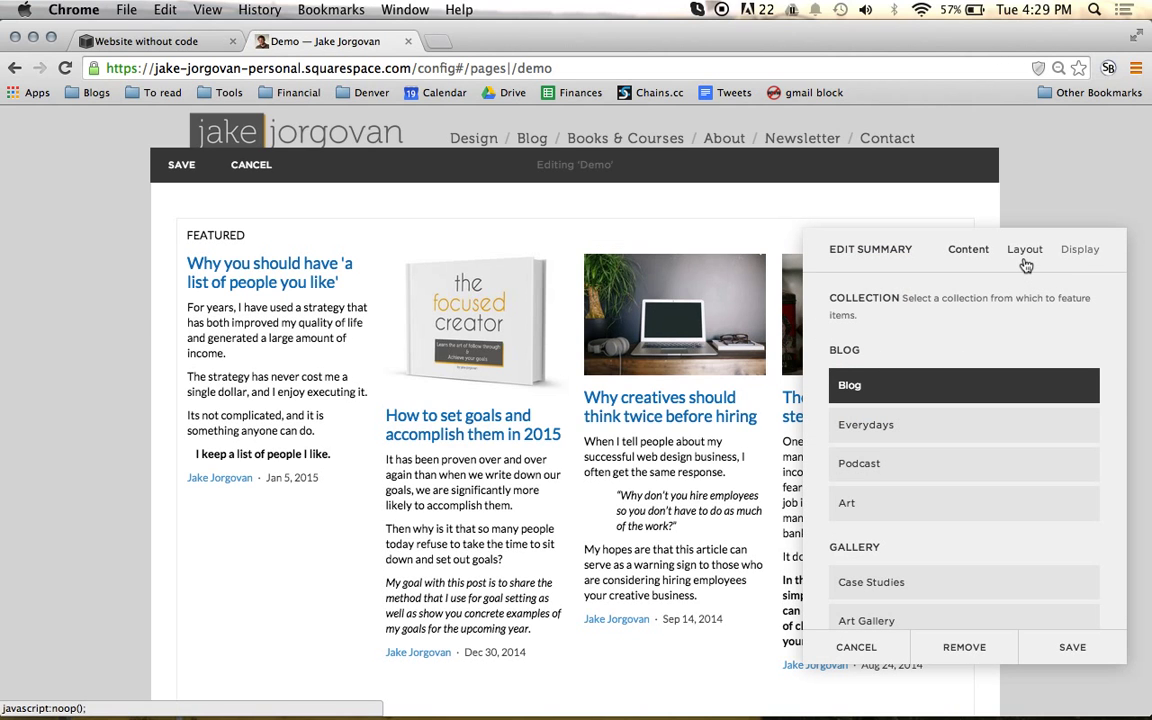
{"action": "left_click", "coordinate": [1025, 263]}
{"action": "left_click", "coordinate": [994, 326]}
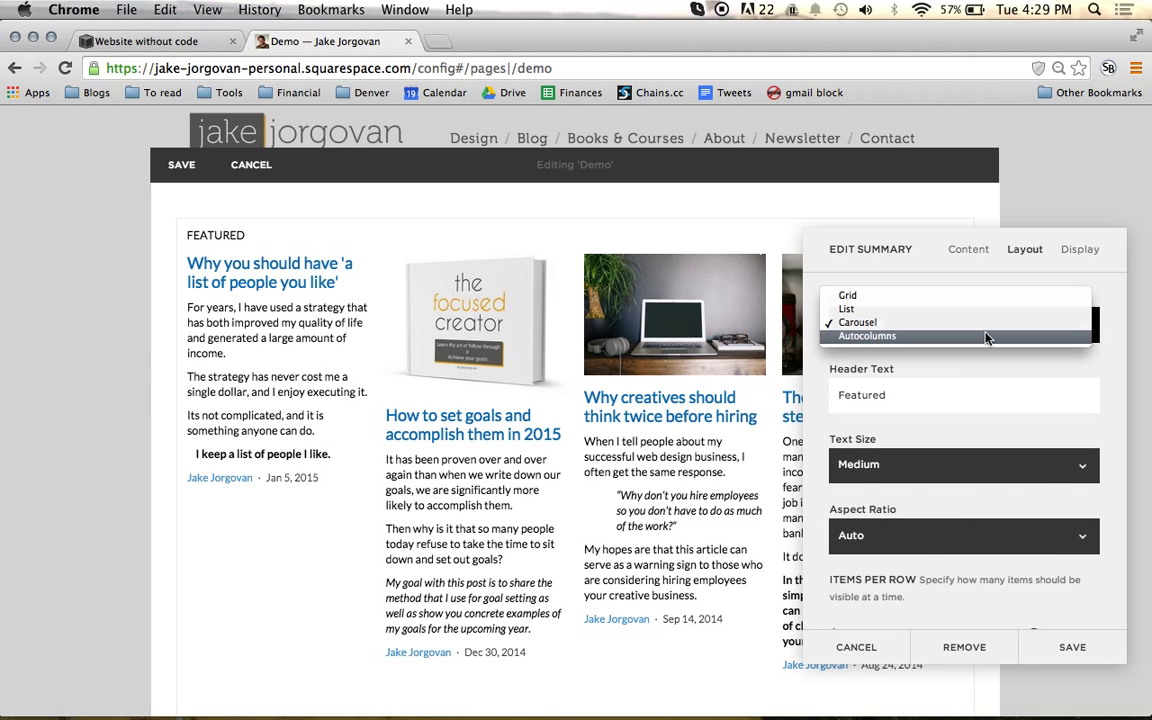
{"action": "left_click", "coordinate": [983, 340]}
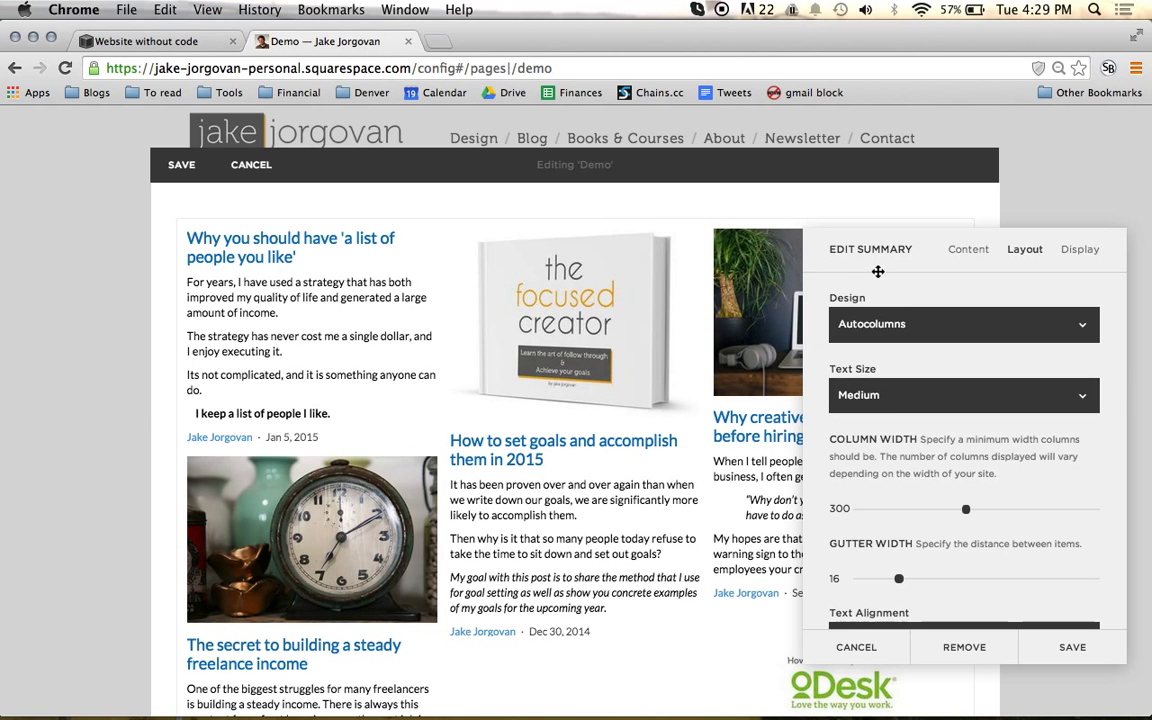
{"action": "left_click_drag", "start_coordinate": [879, 267], "coordinate": [876, 144]}
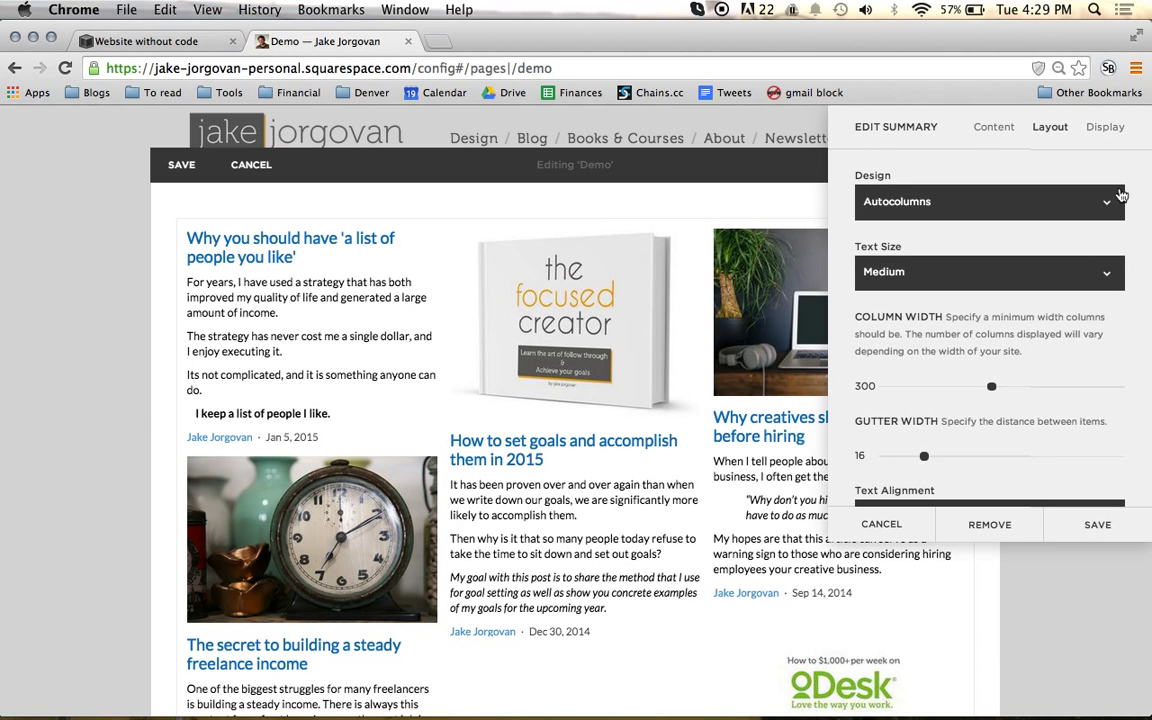
{"action": "left_click", "coordinate": [1103, 144]}
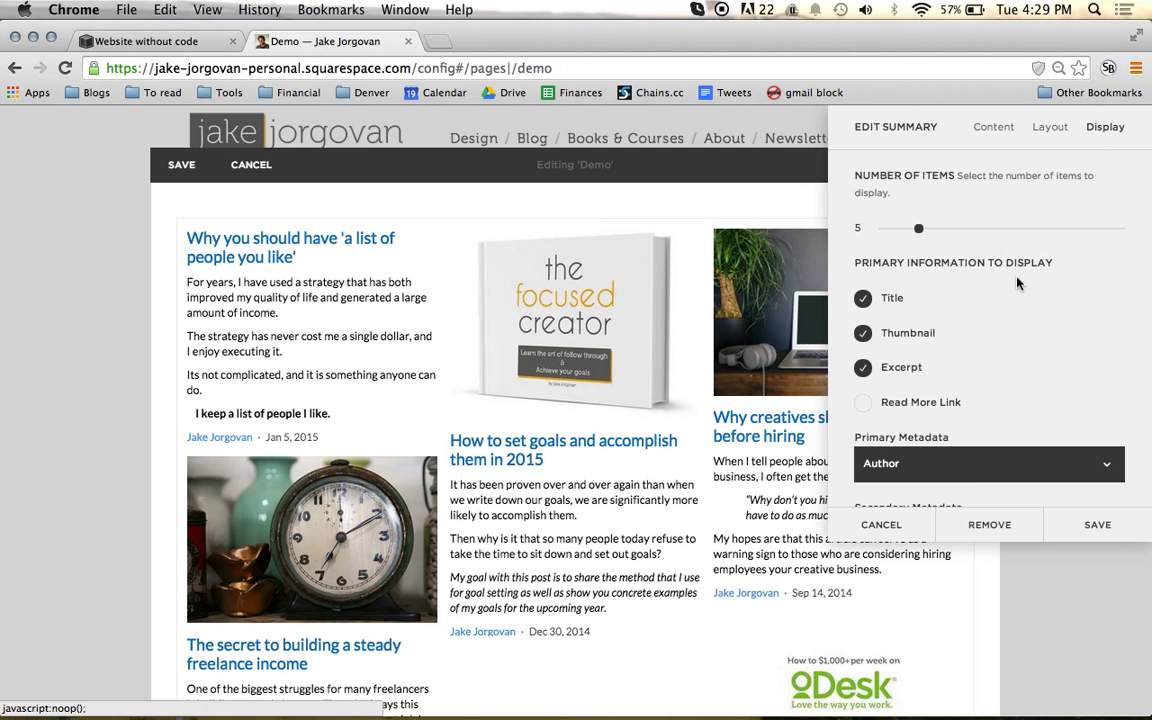
Uncheck Excerpt and raise the summary's Number of Items to 29
{"action": "left_click", "coordinate": [886, 366]}
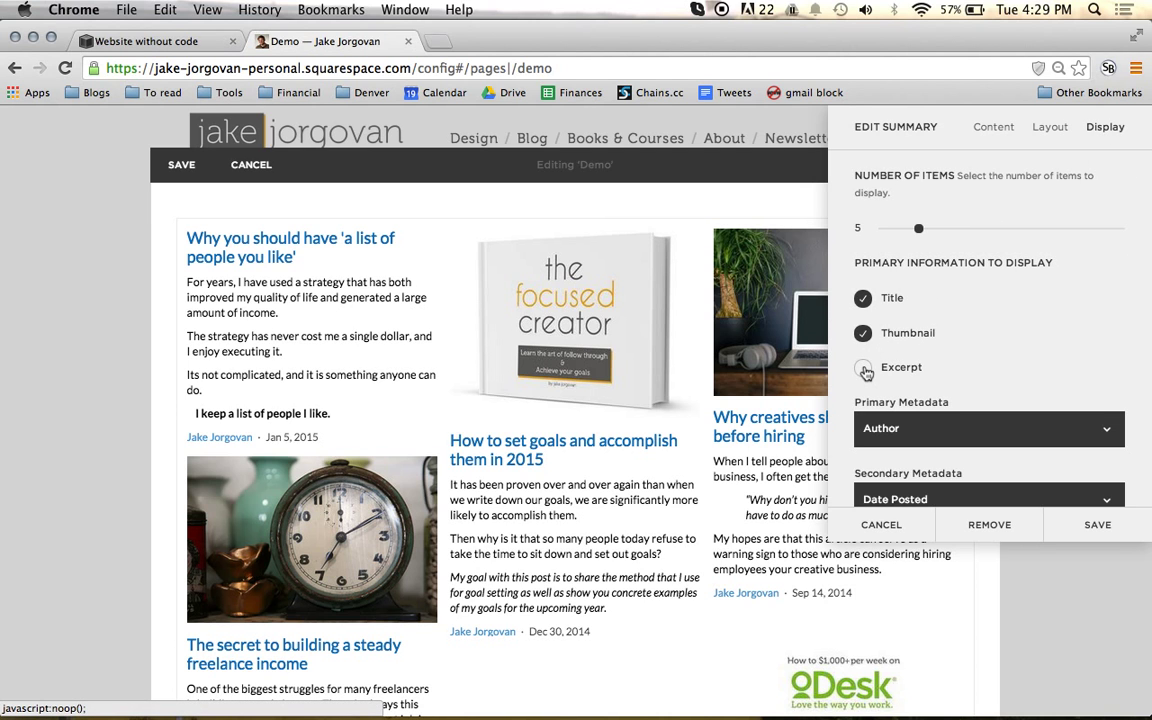
{"action": "left_click", "coordinate": [1050, 127]}
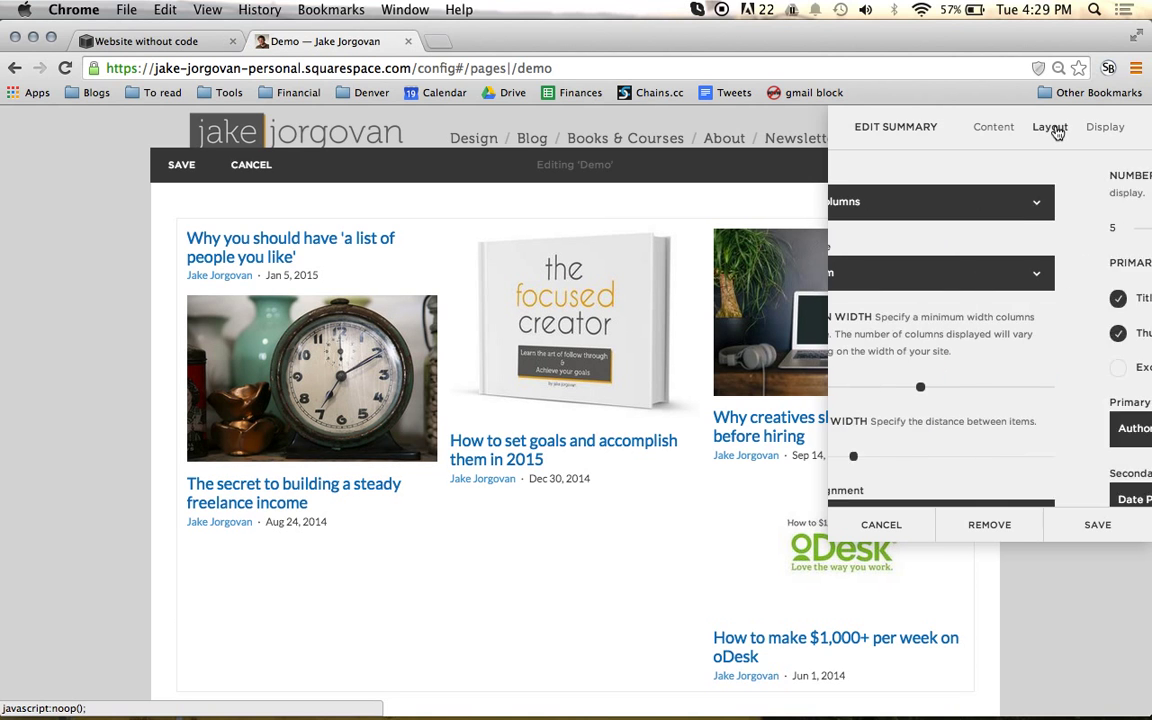
{"action": "left_click", "coordinate": [1110, 130]}
{"action": "scroll", "coordinate": [1040, 406], "scroll_direction": "down", "scroll_amount": 2}
{"action": "scroll", "coordinate": [1040, 406], "scroll_direction": "down", "scroll_amount": 3}
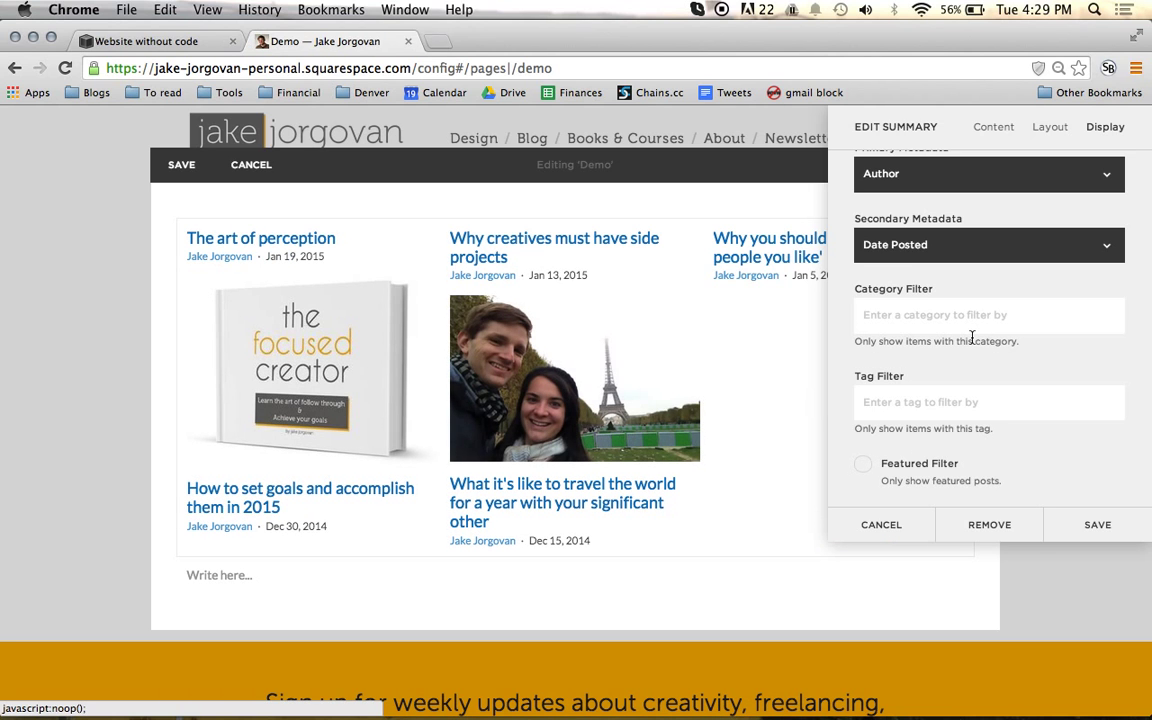
{"action": "scroll", "coordinate": [971, 338], "scroll_direction": "up", "scroll_amount": 5}
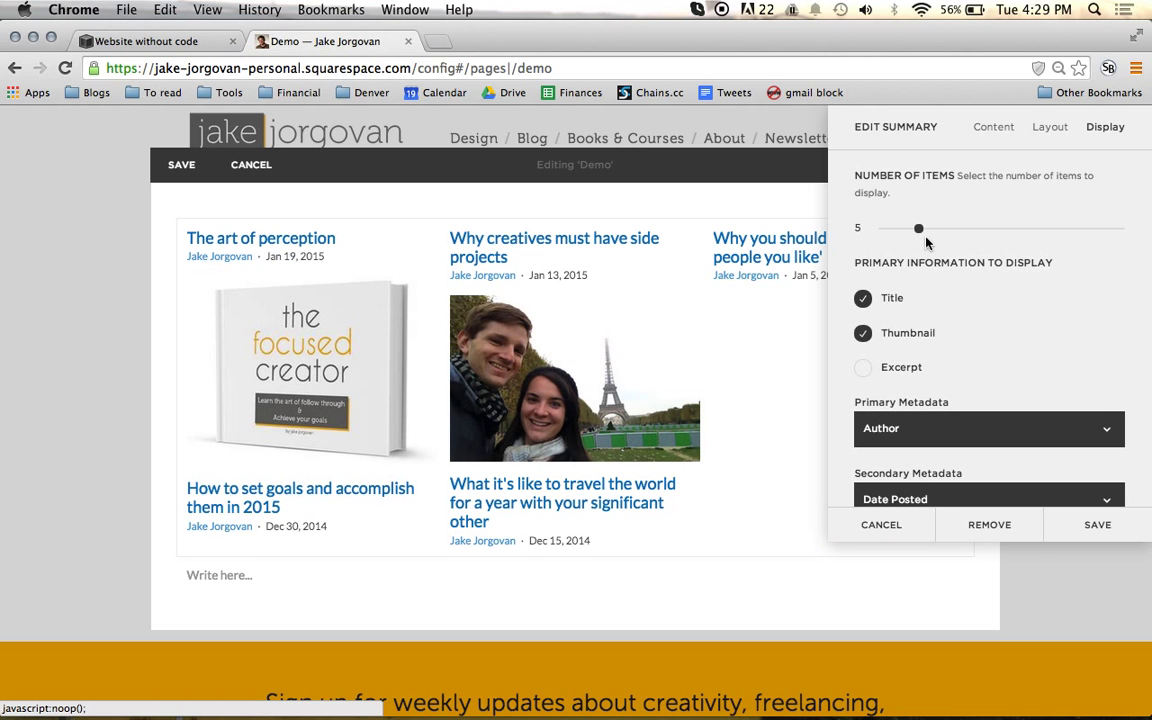
{"action": "left_click_drag", "start_coordinate": [964, 232], "coordinate": [1090, 229]}
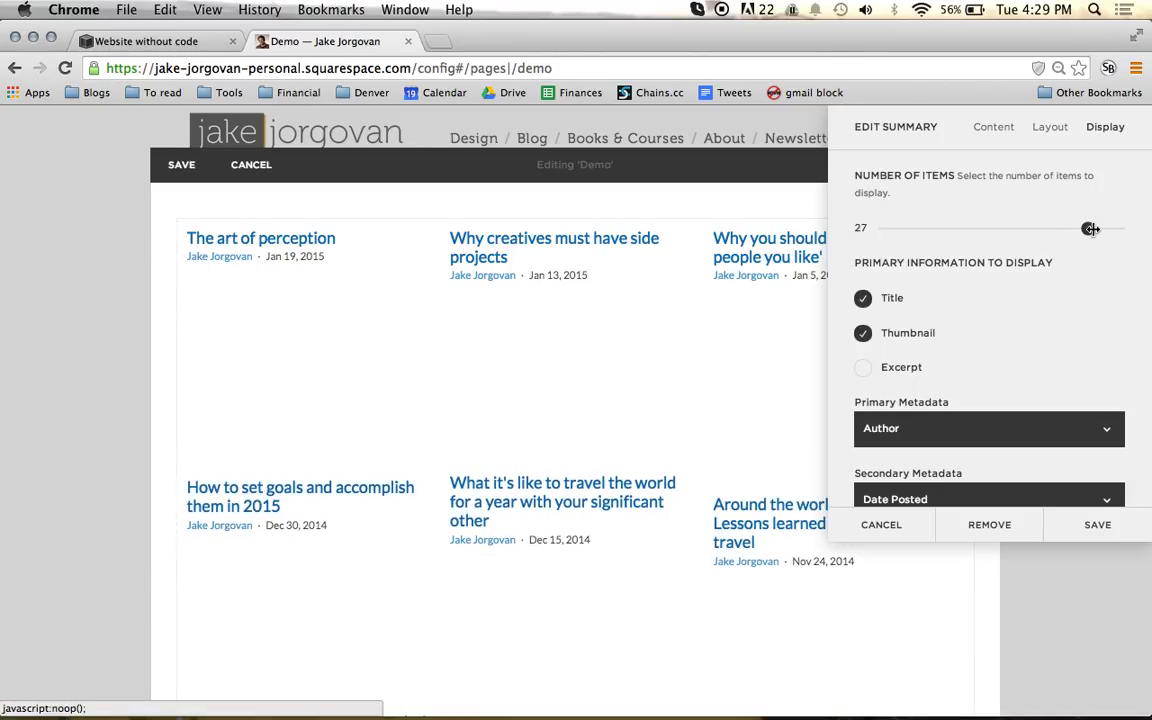
{"action": "left_click_drag", "start_coordinate": [1111, 228], "coordinate": [1107, 228]}
{"action": "left_click", "coordinate": [1050, 127]}
Set the Autocolumns column width to 313 so posts reflow into three columns
{"action": "scroll", "coordinate": [538, 451], "scroll_direction": "down", "scroll_amount": 3}
{"action": "scroll", "coordinate": [538, 451], "scroll_direction": "down", "scroll_amount": 10}
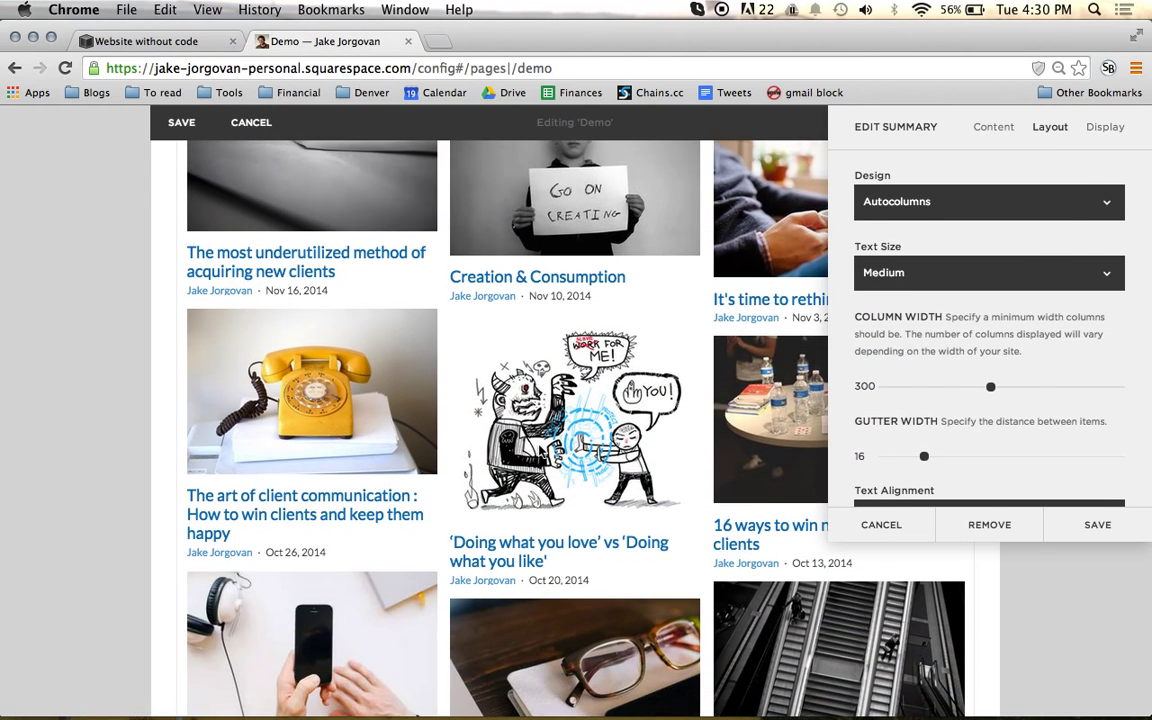
{"action": "scroll", "coordinate": [538, 450], "scroll_direction": "down", "scroll_amount": 5}
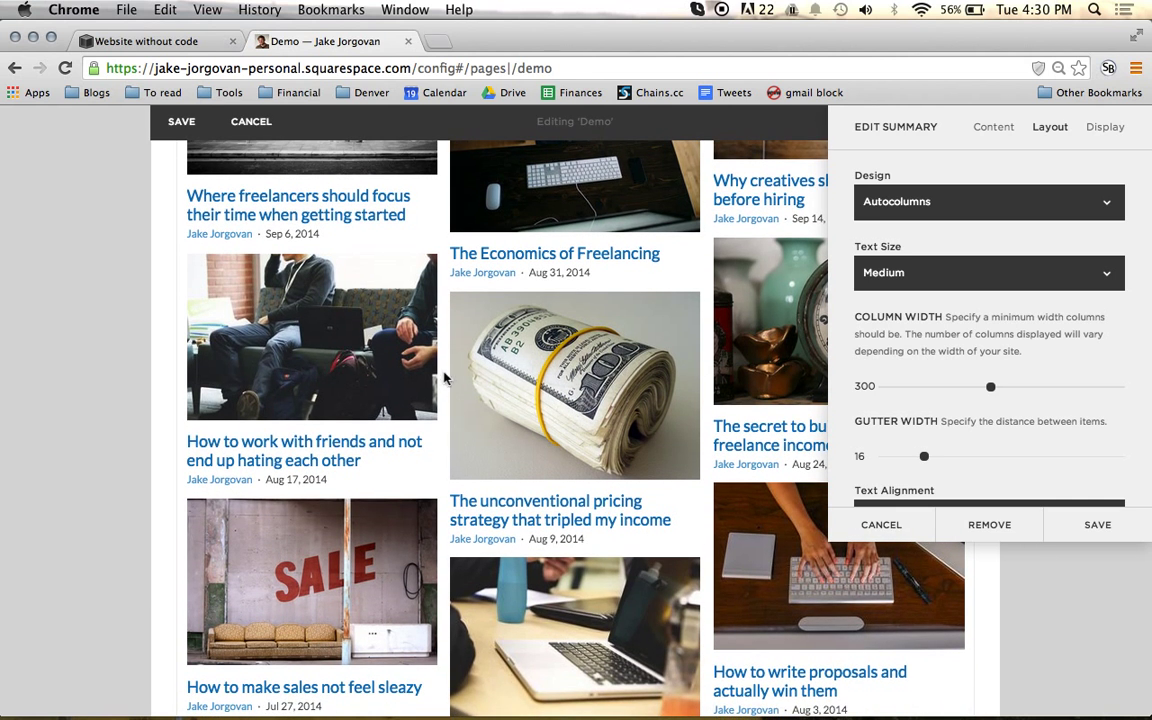
{"action": "scroll", "coordinate": [624, 421], "scroll_direction": "down", "scroll_amount": 8}
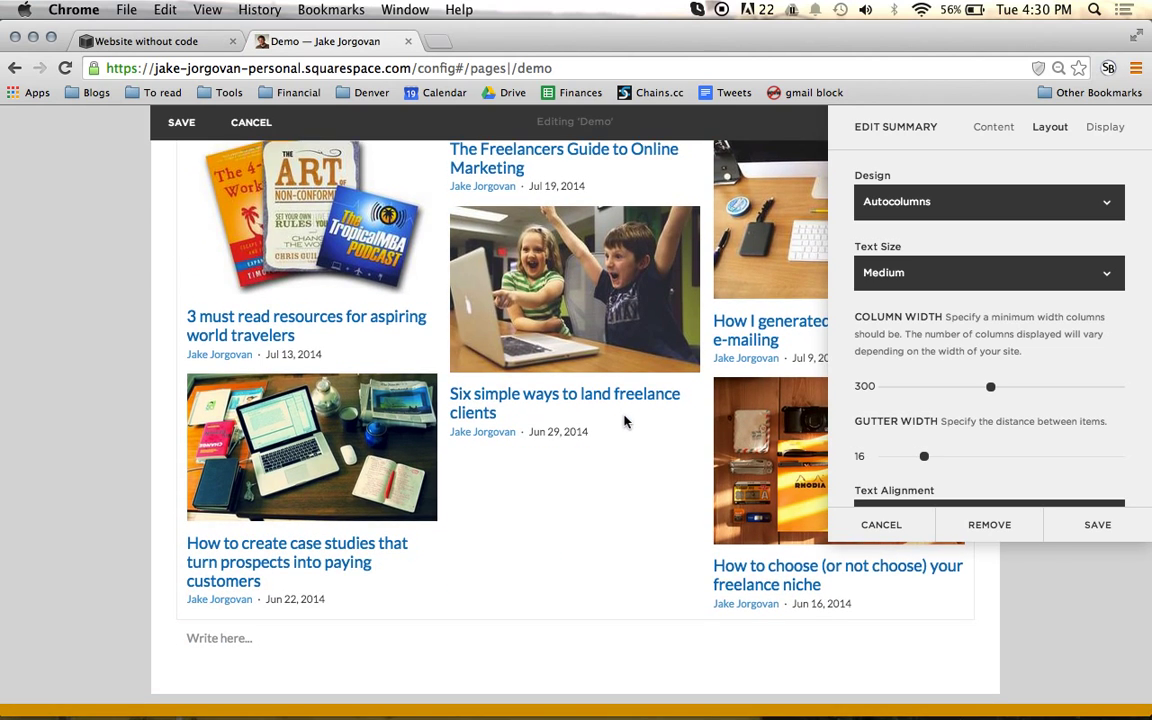
{"action": "scroll", "coordinate": [624, 421], "scroll_direction": "up", "scroll_amount": 10}
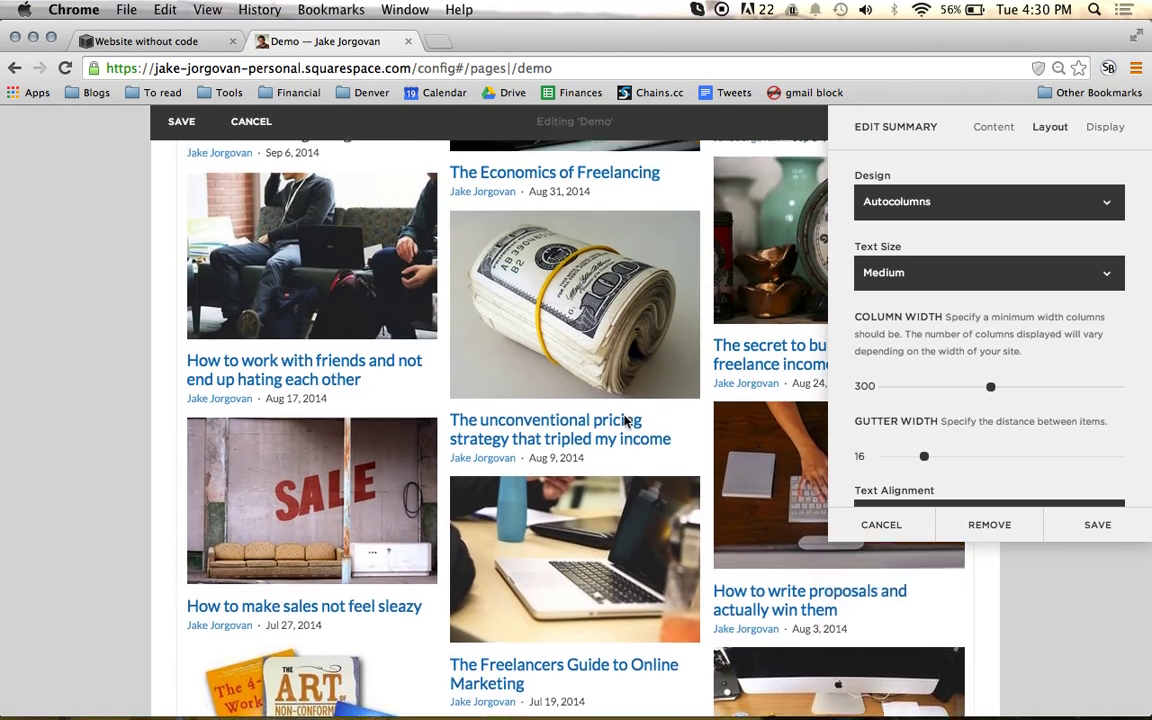
{"action": "scroll", "coordinate": [624, 421], "scroll_direction": "up", "scroll_amount": 2}
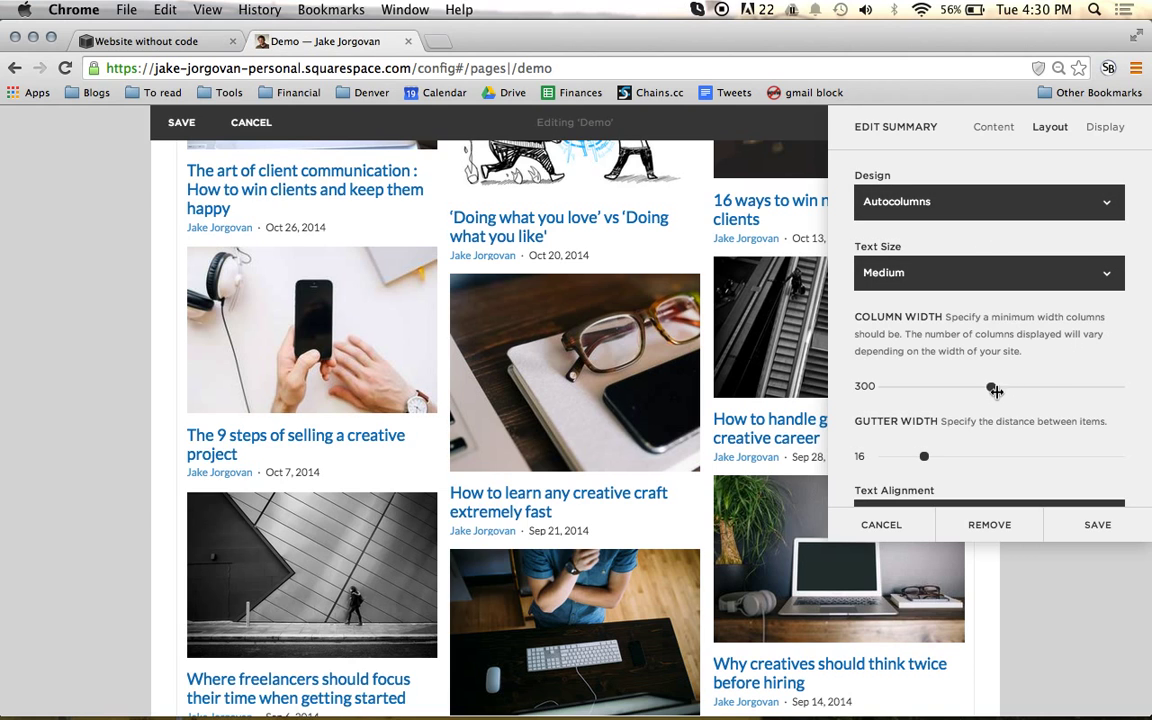
{"action": "left_click_drag", "start_coordinate": [993, 387], "coordinate": [947, 387]}
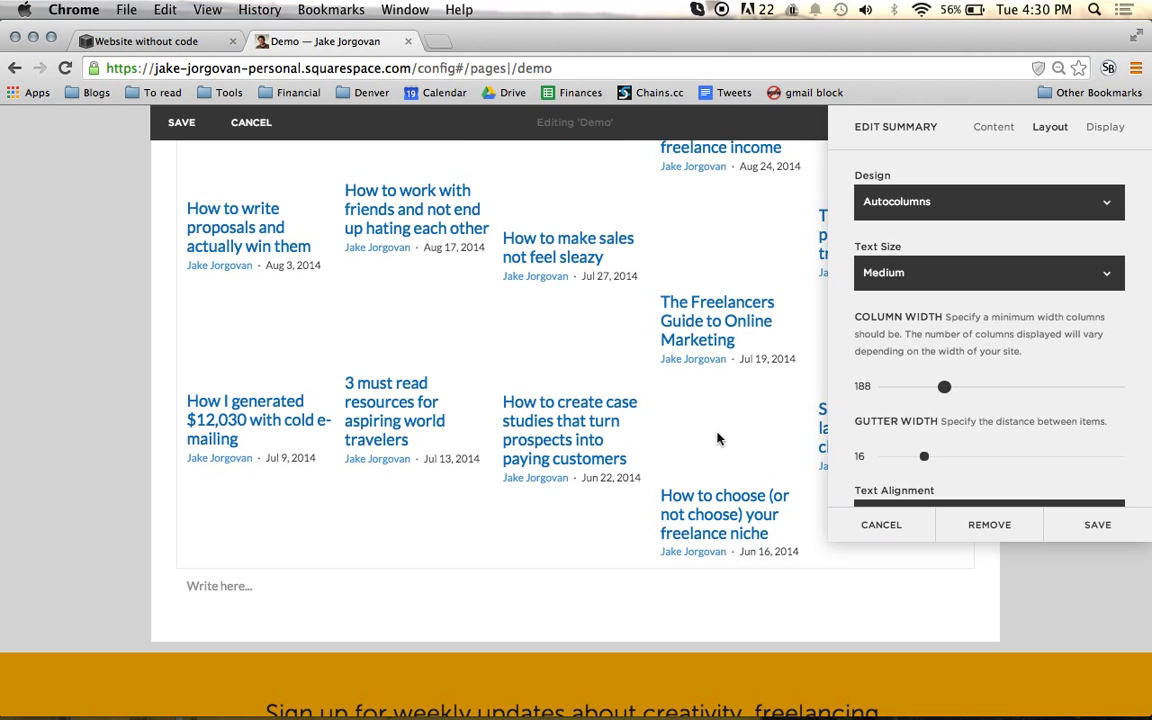
{"action": "scroll", "coordinate": [717, 438], "scroll_direction": "up", "scroll_amount": 3}
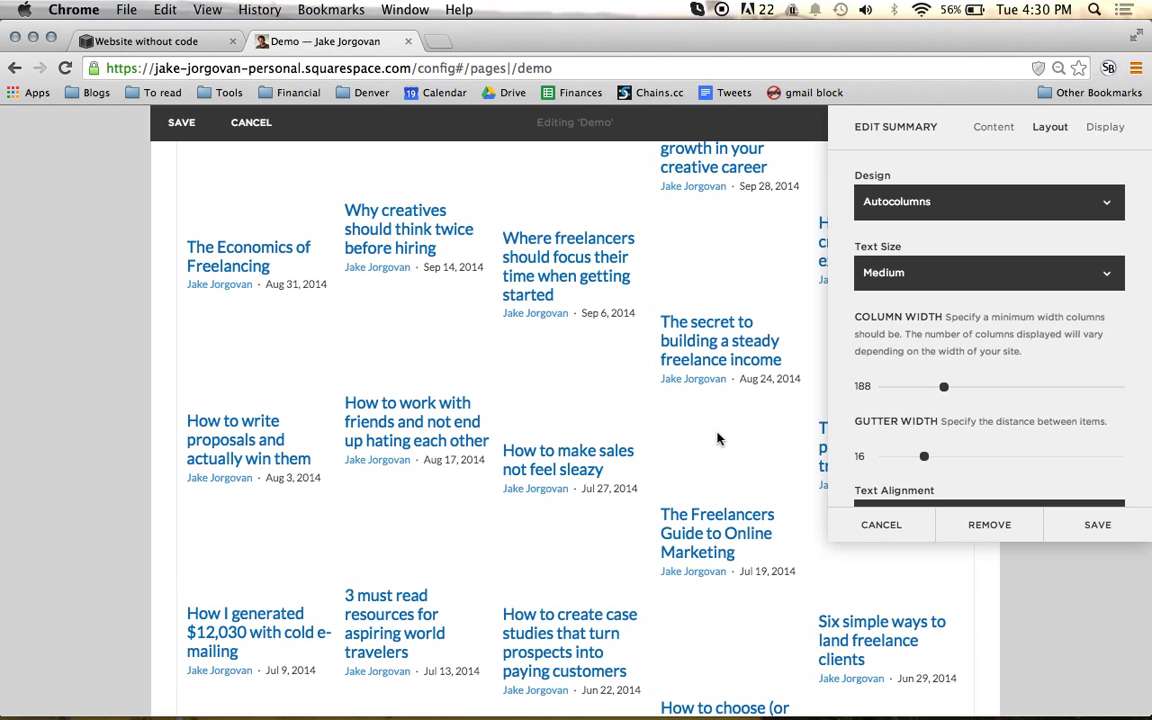
{"action": "scroll", "coordinate": [943, 387], "scroll_direction": "up", "scroll_amount": 4}
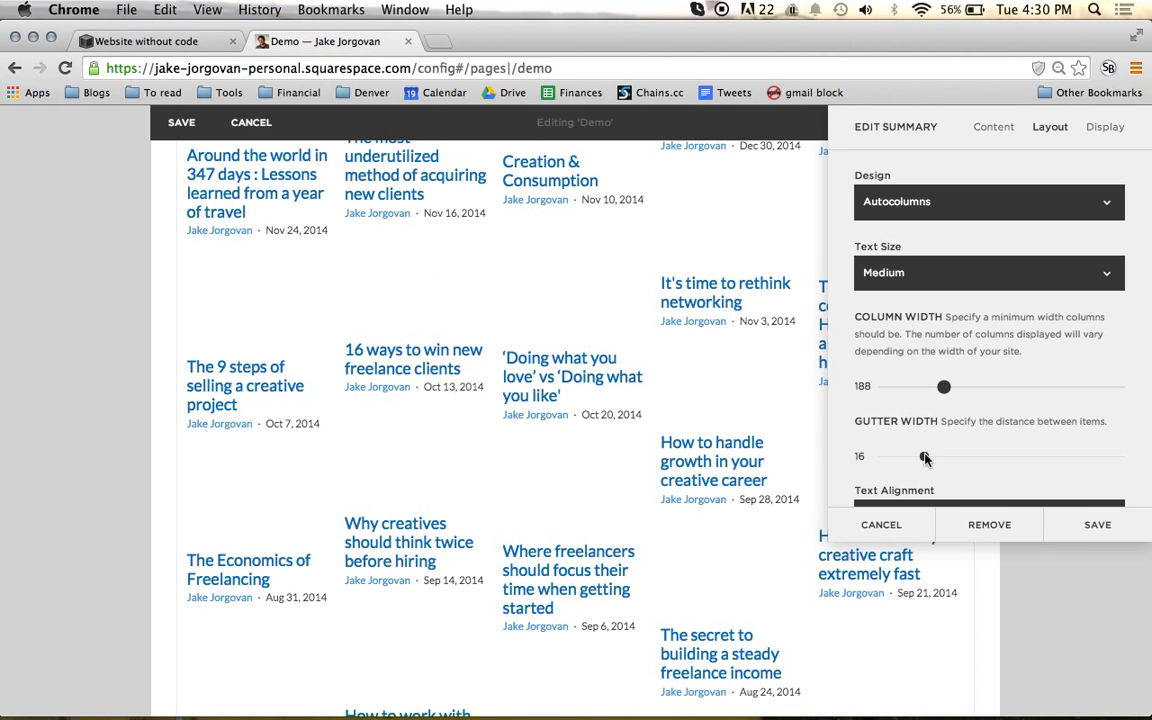
{"action": "scroll", "coordinate": [924, 457], "scroll_direction": "up", "scroll_amount": 2}
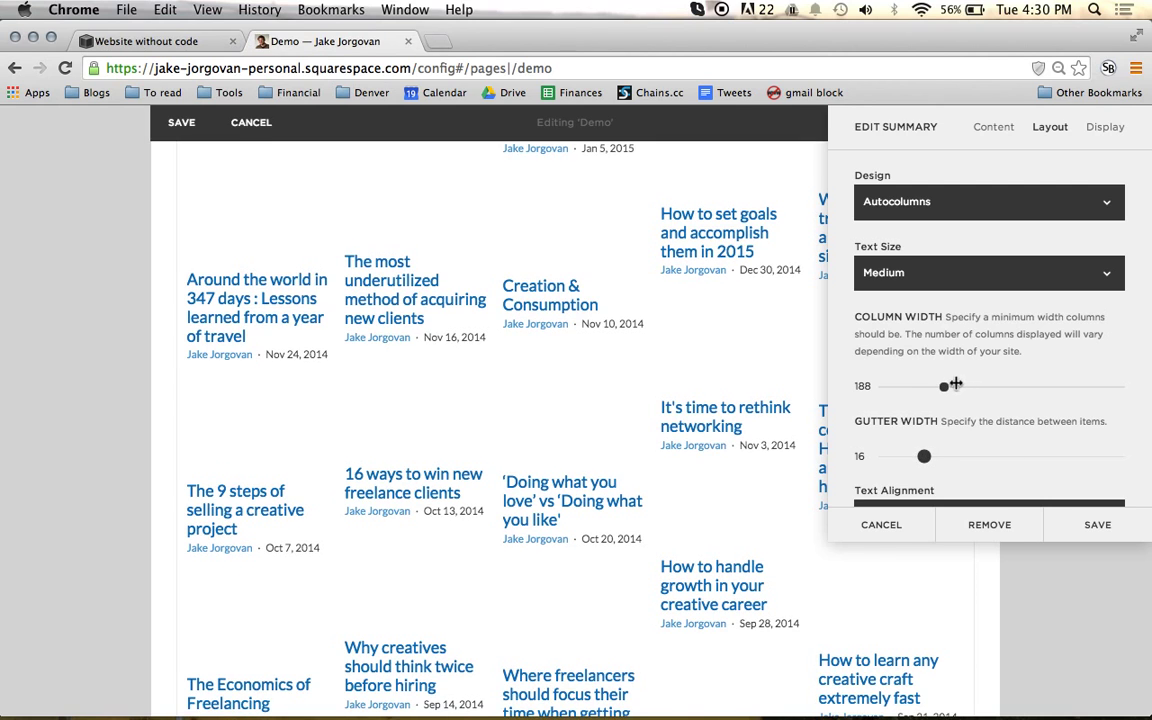
{"action": "scroll", "coordinate": [955, 385], "scroll_direction": "up", "scroll_amount": 1}
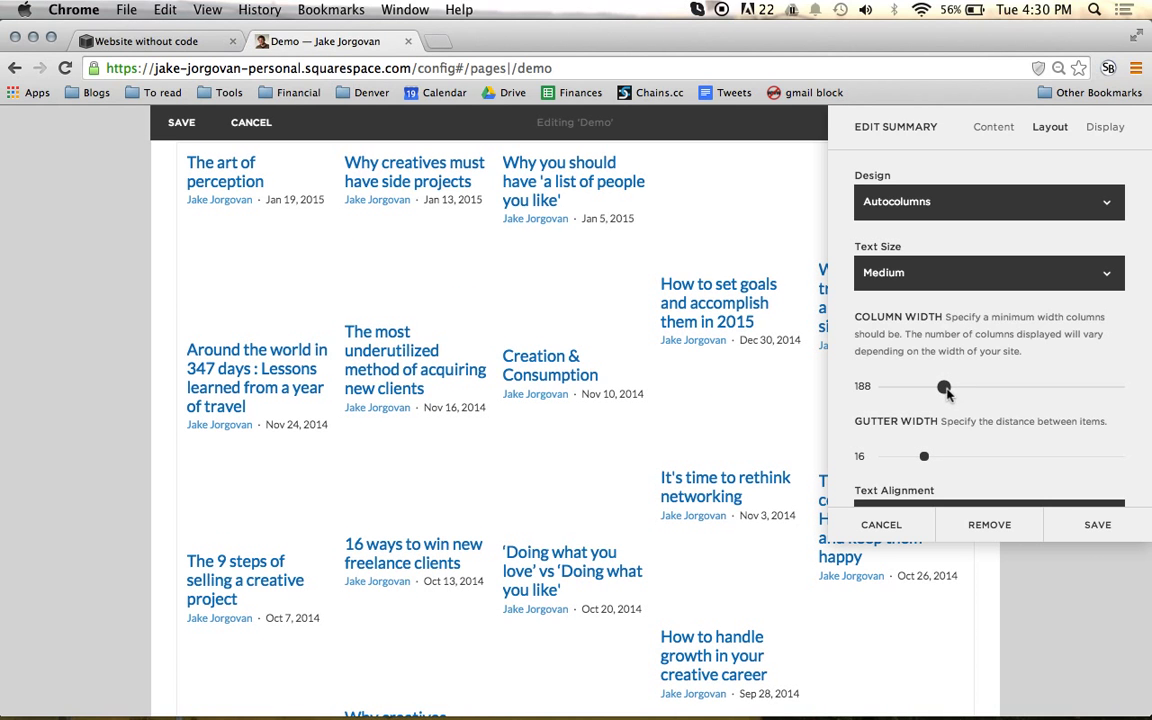
{"action": "left_click", "coordinate": [1000, 389]}
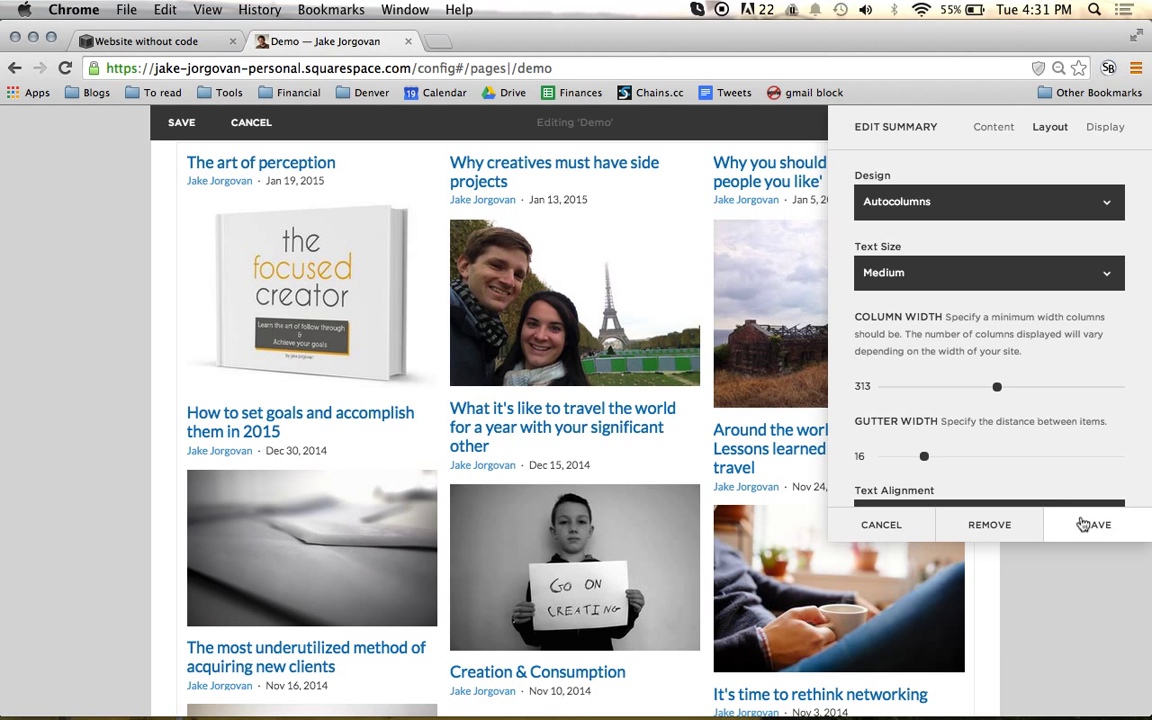
Apply the Summary block settings and scroll through the resulting post grid
{"action": "left_click", "coordinate": [1083, 525]}
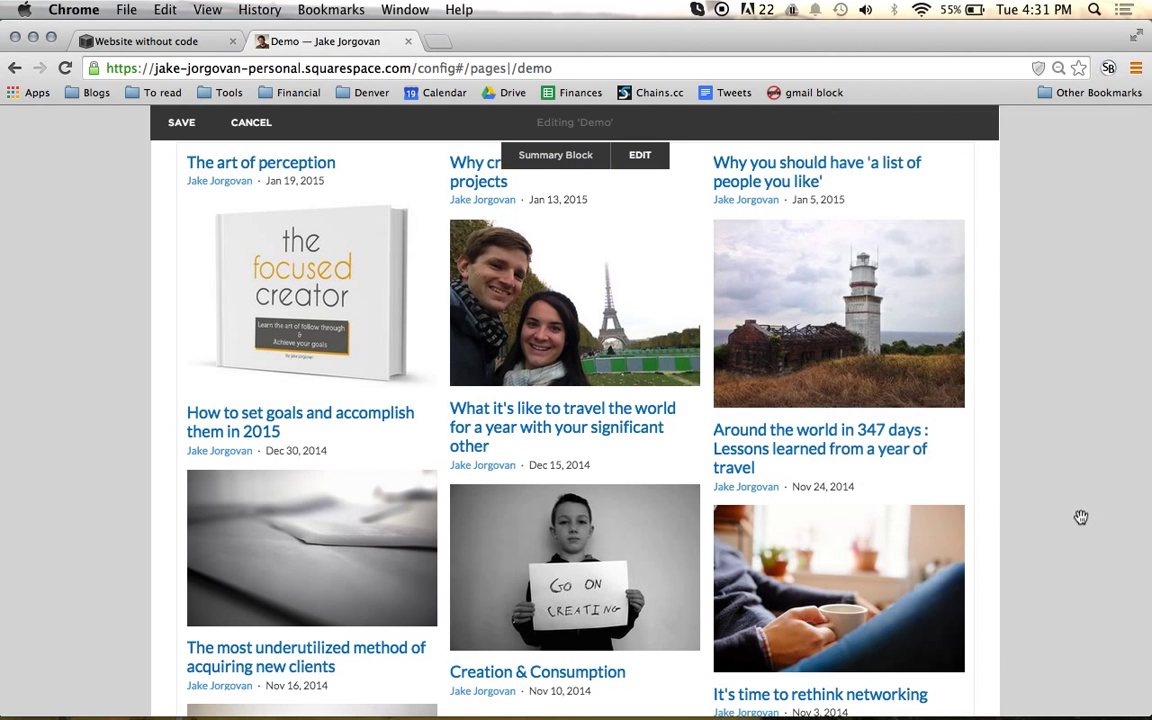
{"action": "scroll", "coordinate": [684, 347], "scroll_direction": "down", "scroll_amount": 5}
{"action": "scroll", "coordinate": [684, 347], "scroll_direction": "down", "scroll_amount": 7}
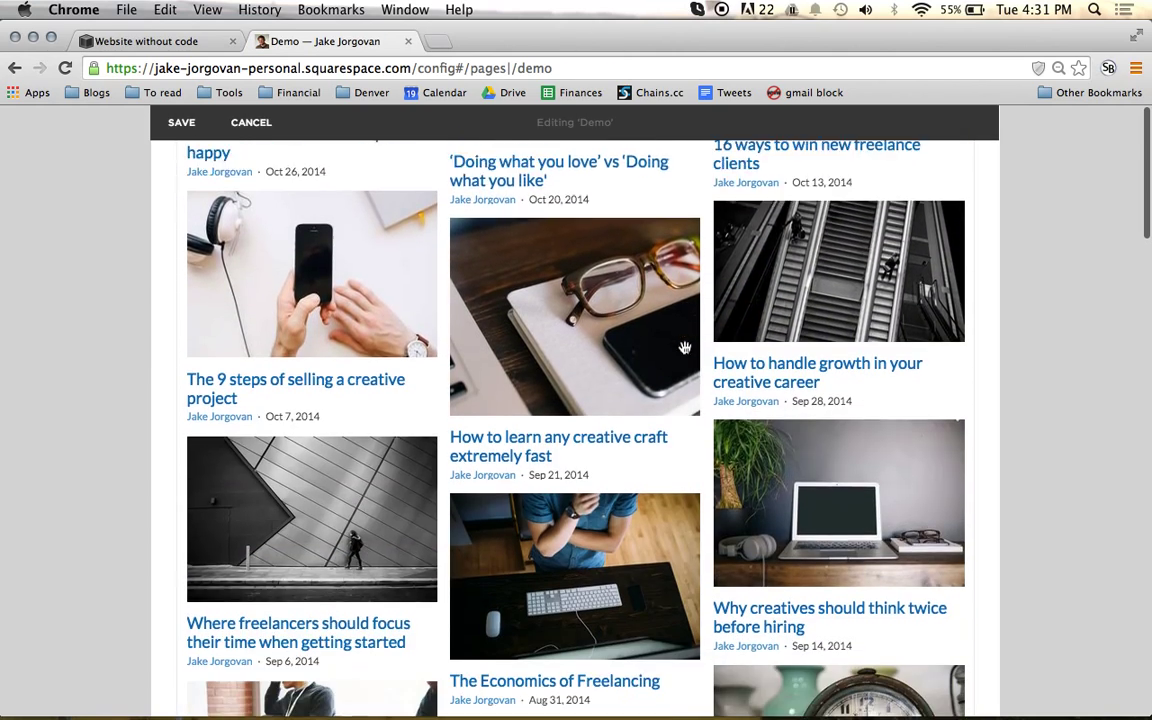
{"action": "scroll", "coordinate": [397, 244], "scroll_direction": "down", "scroll_amount": 5}
{"action": "scroll", "coordinate": [397, 244], "scroll_direction": "down", "scroll_amount": 5}
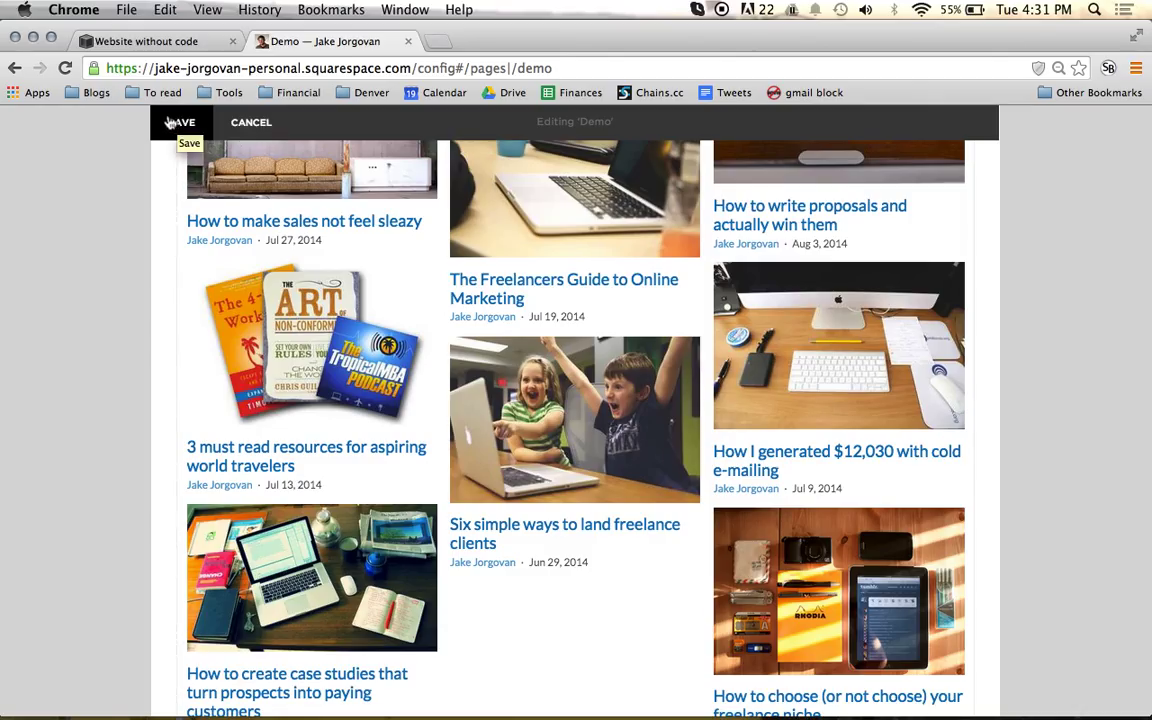
Save the Demo page edits
{"action": "left_click", "coordinate": [170, 122]}
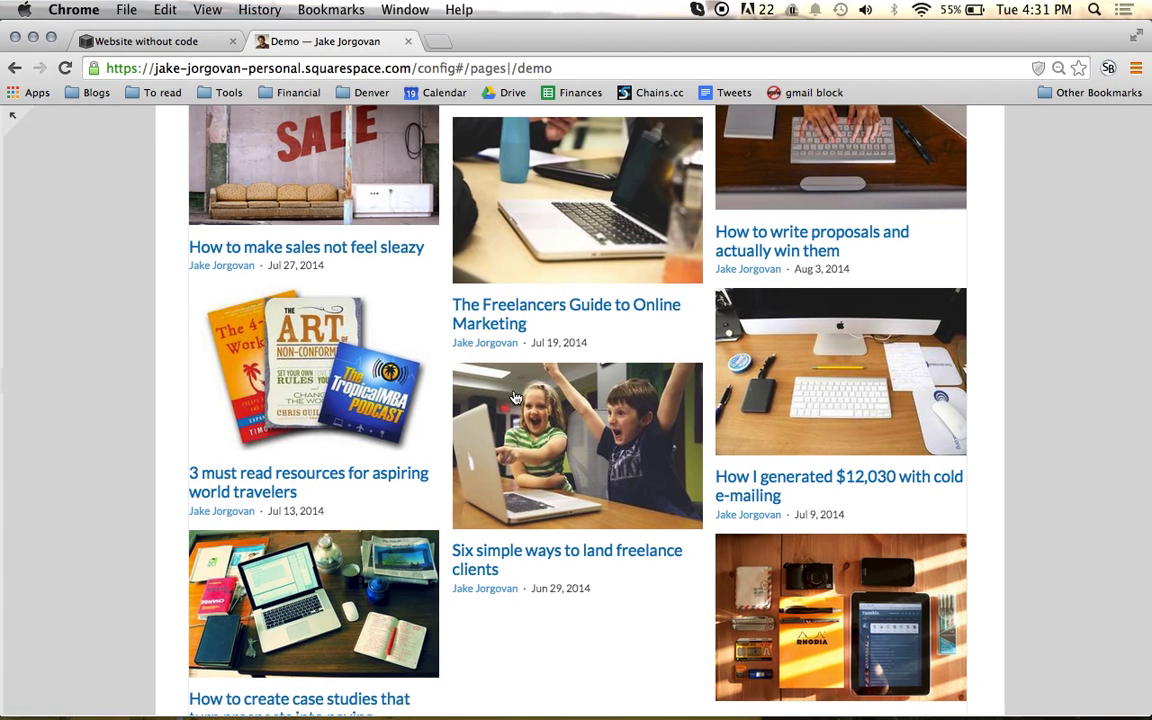
{"action": "scroll", "coordinate": [660, 396], "scroll_direction": "up", "scroll_amount": 3}
{"action": "scroll", "coordinate": [660, 396], "scroll_direction": "up", "scroll_amount": 5}
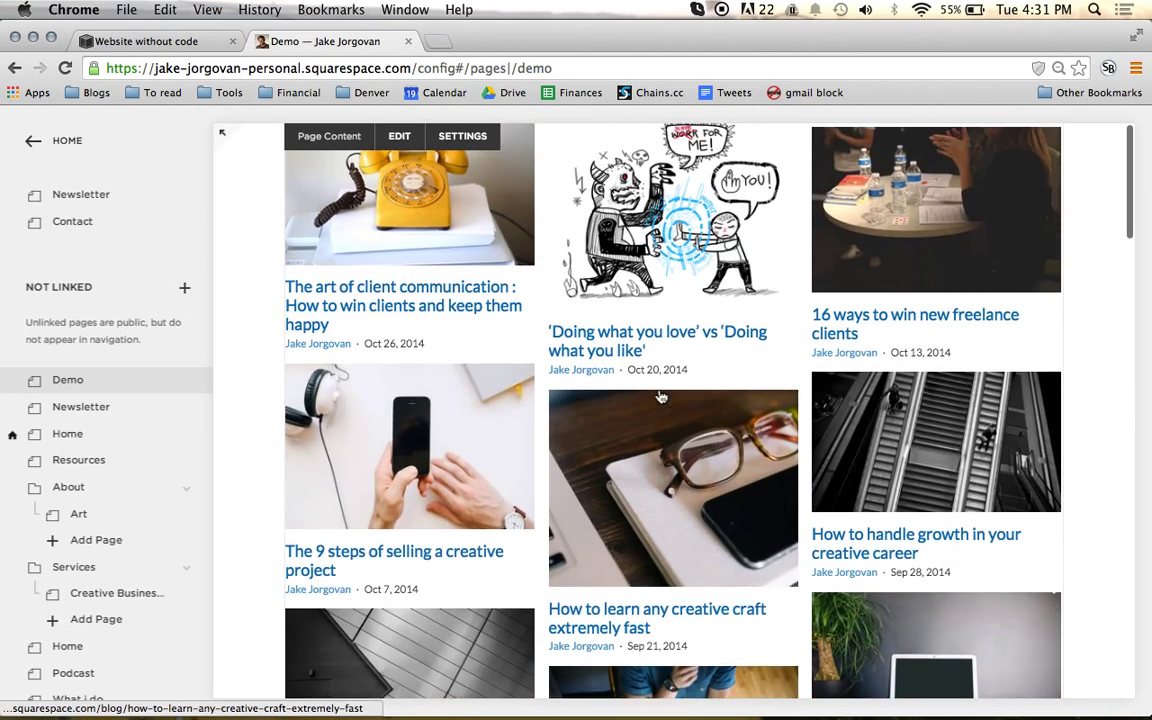